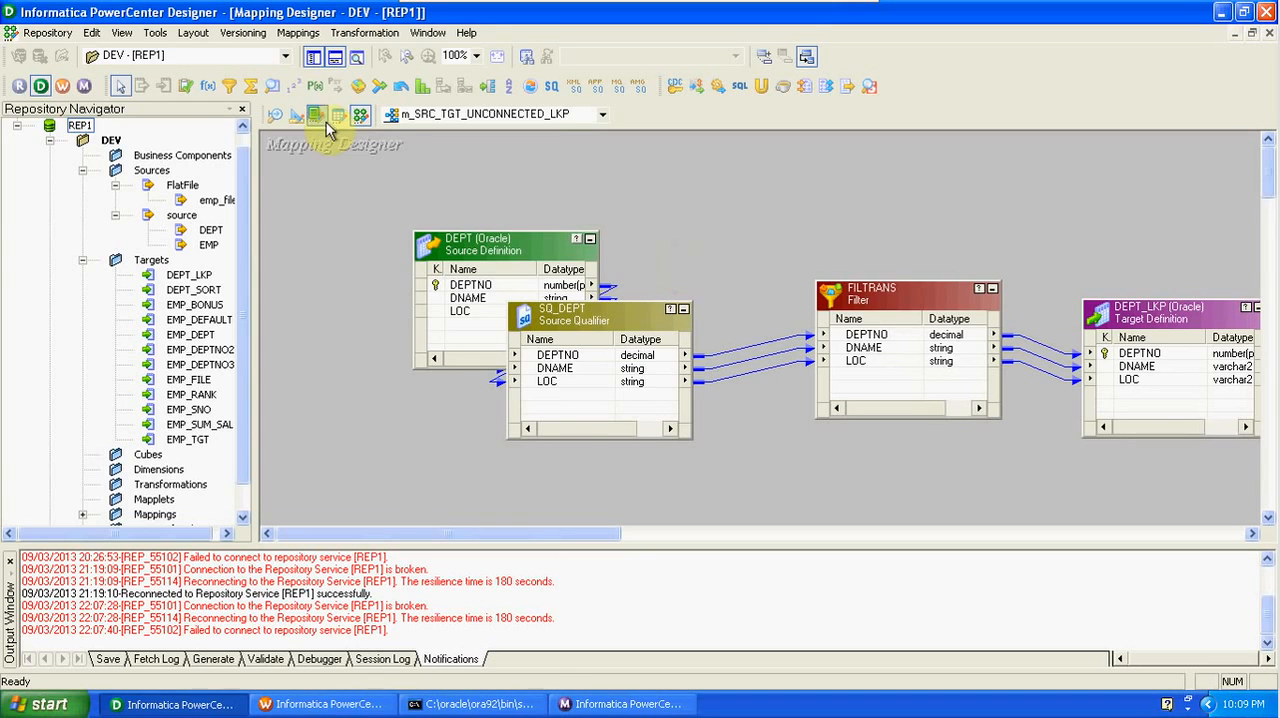
- Generate and execute the SQL that creates the DEPT_LKP target table, overwriting the existing MKTABLES.SQL file
left_click(277, 117)
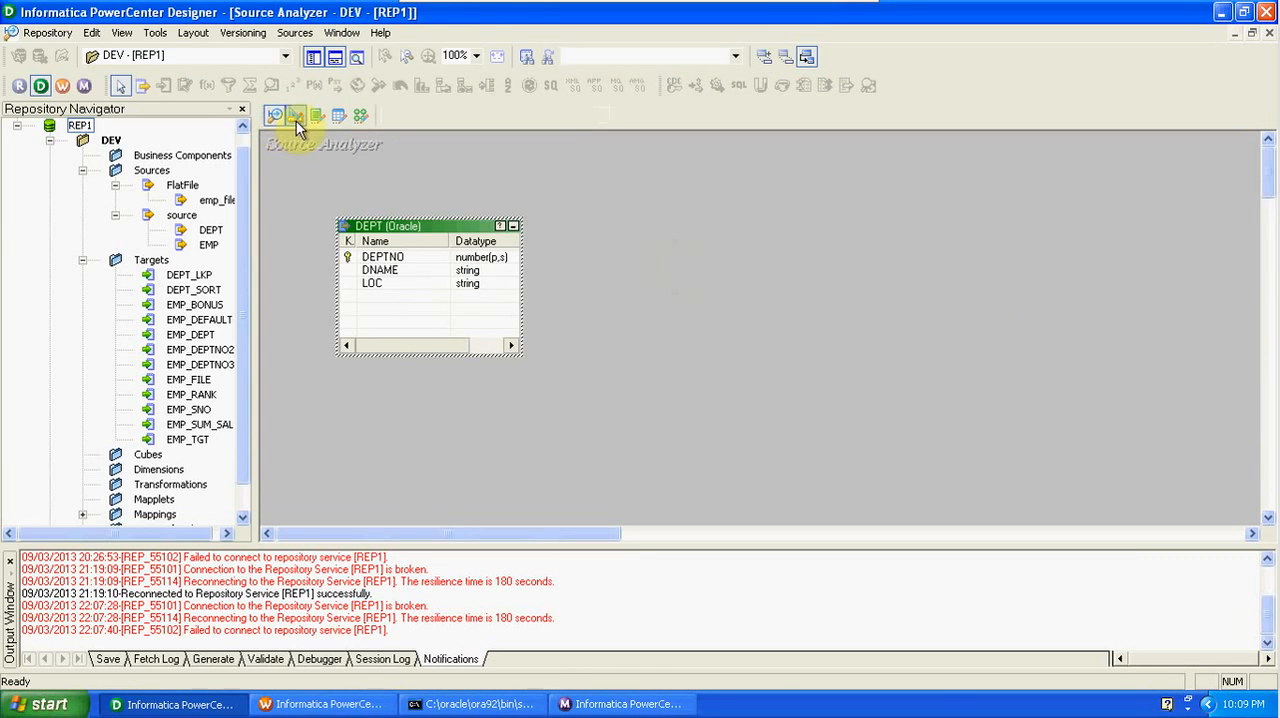
left_click(297, 118)
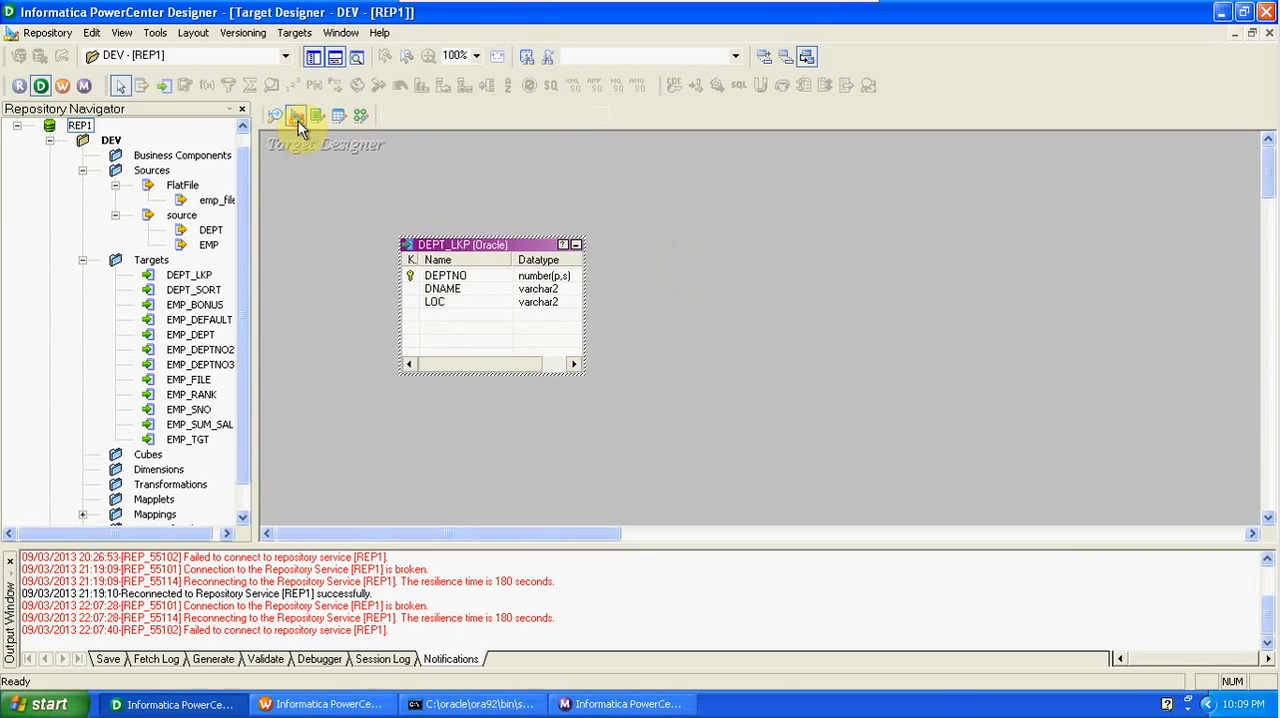
left_click(296, 33)
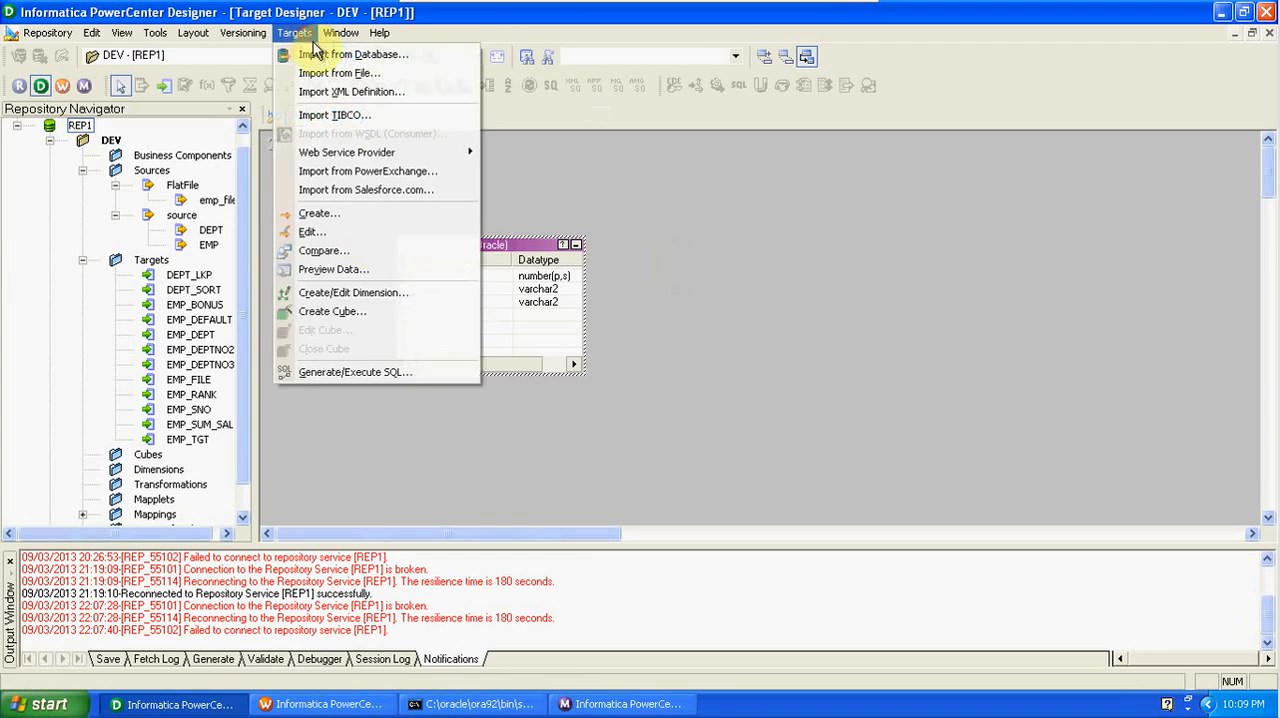
left_click(398, 372)
left_click(728, 366)
left_click(843, 412)
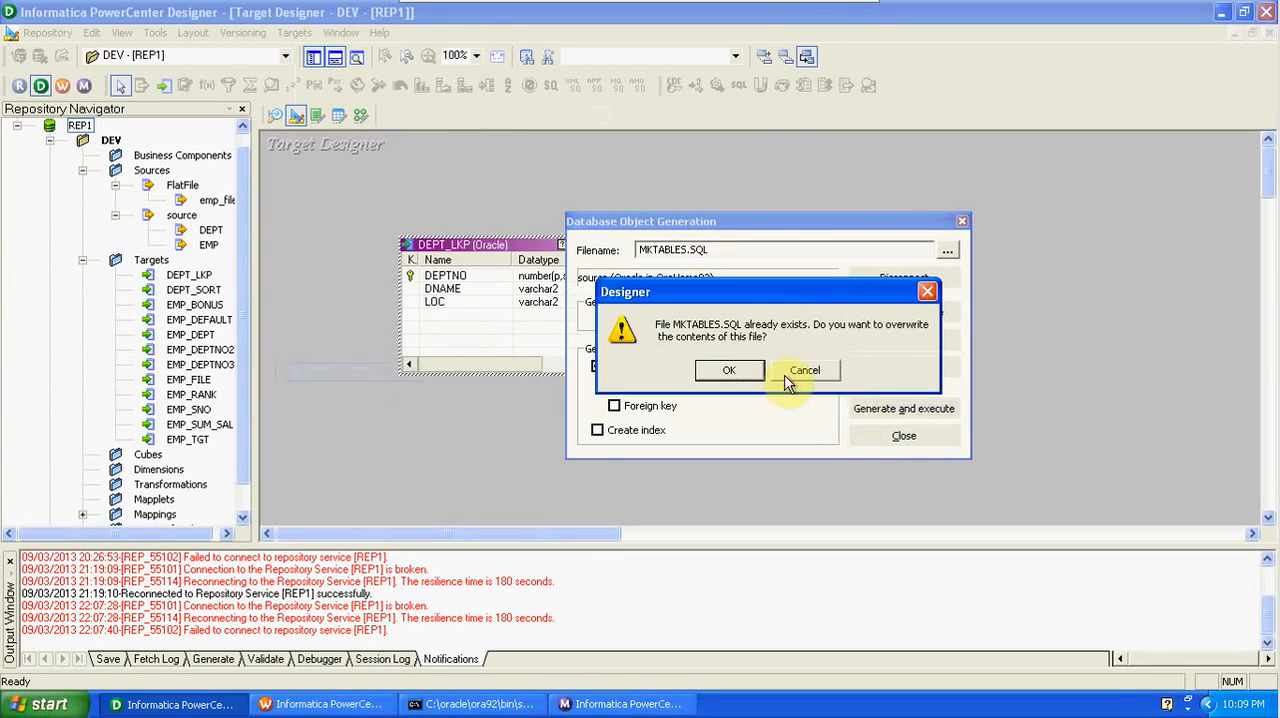
left_click(731, 371)
left_click(878, 438)
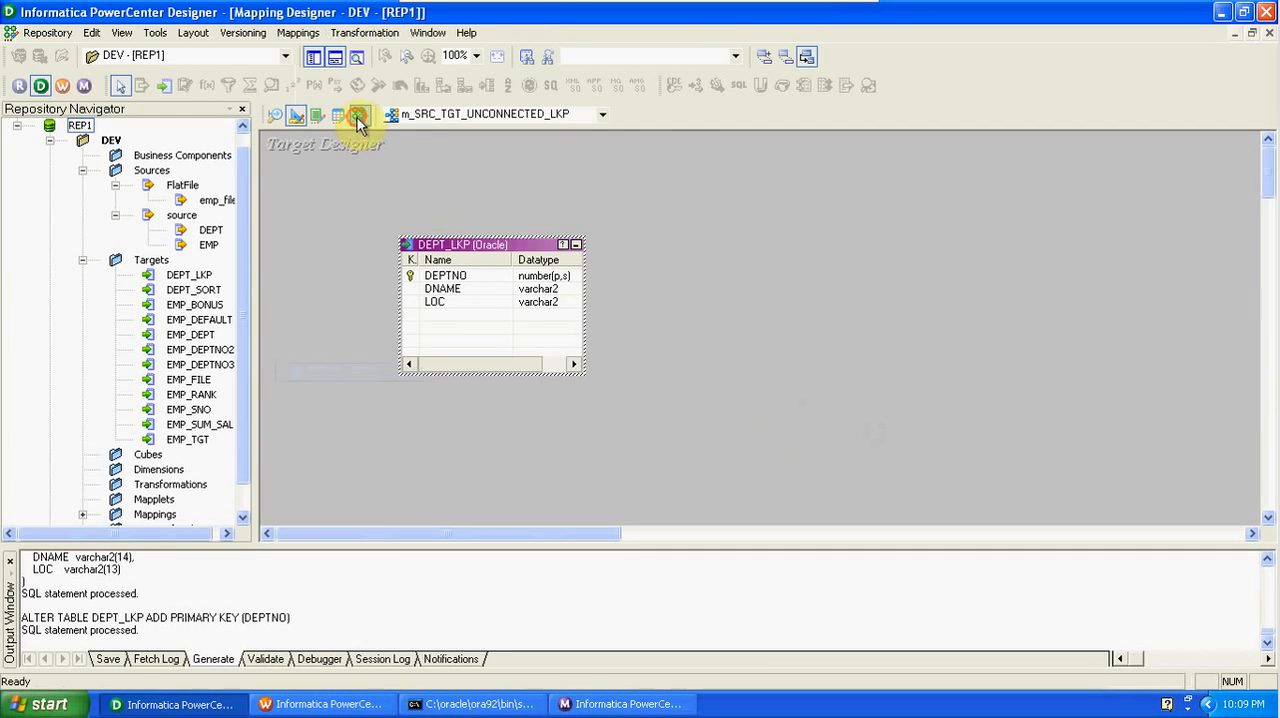
- Create a new mapping named m_SRC_TGT_TYPE1_SCD in the Mapping Designer
left_click(358, 117)
left_click(298, 32)
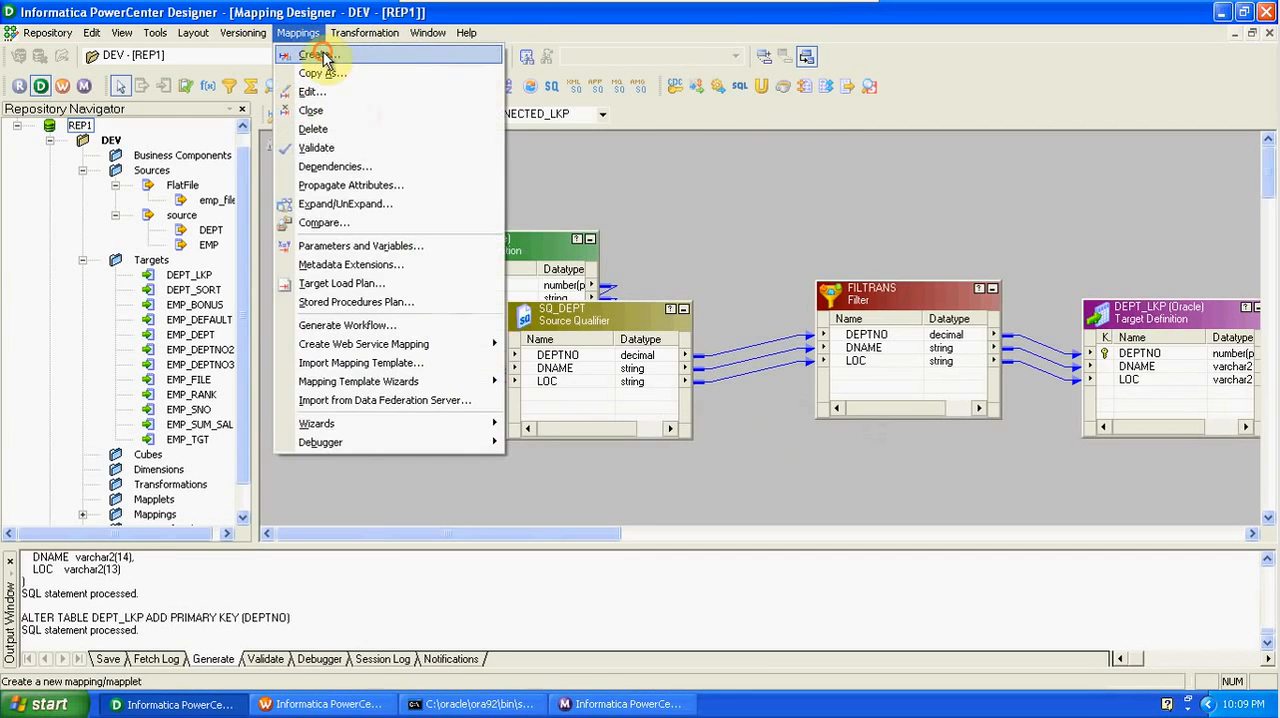
left_click(322, 57)
type("m")
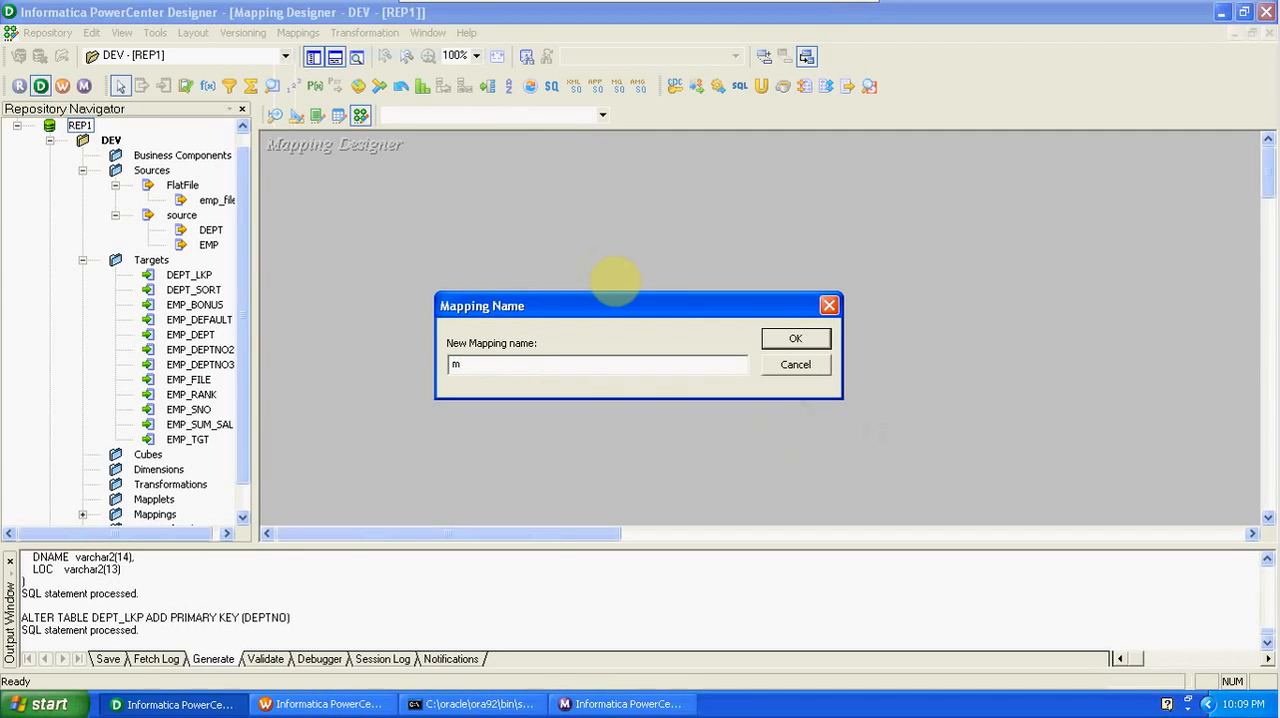
type("_SRC_TGT_TYPE1SCD")
left_click(542, 364)
type("_")
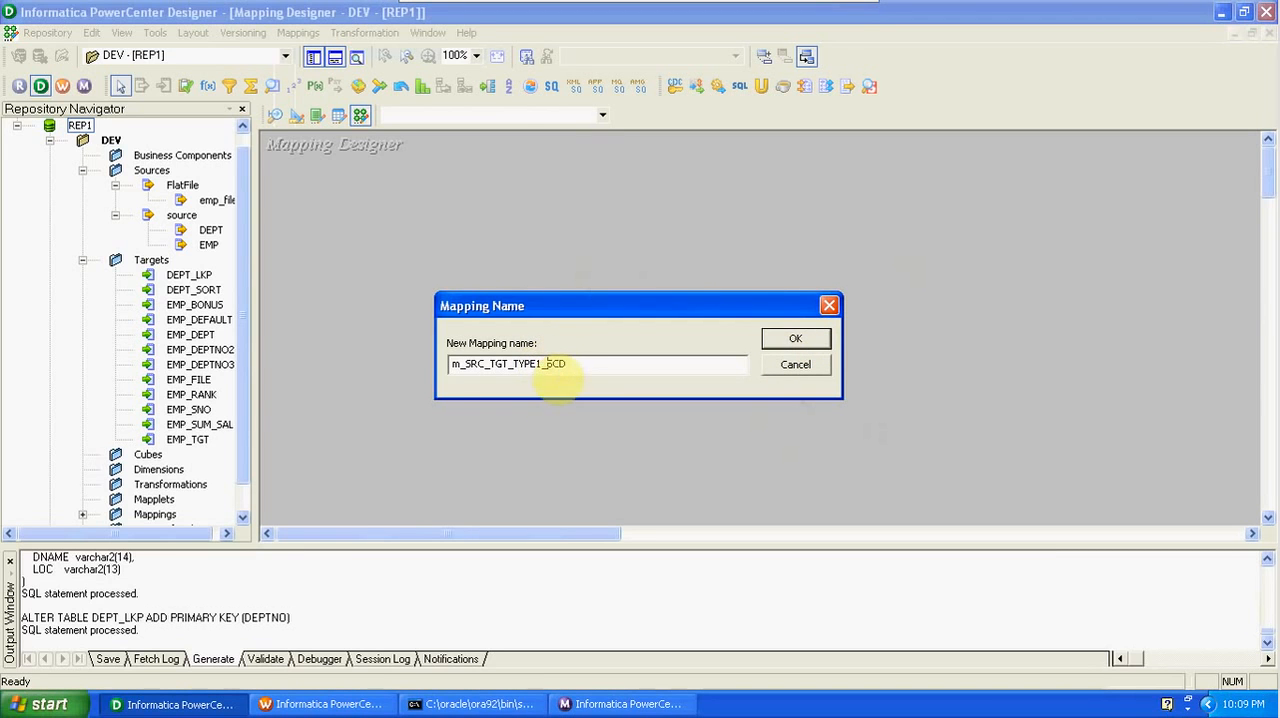
left_click(782, 343)
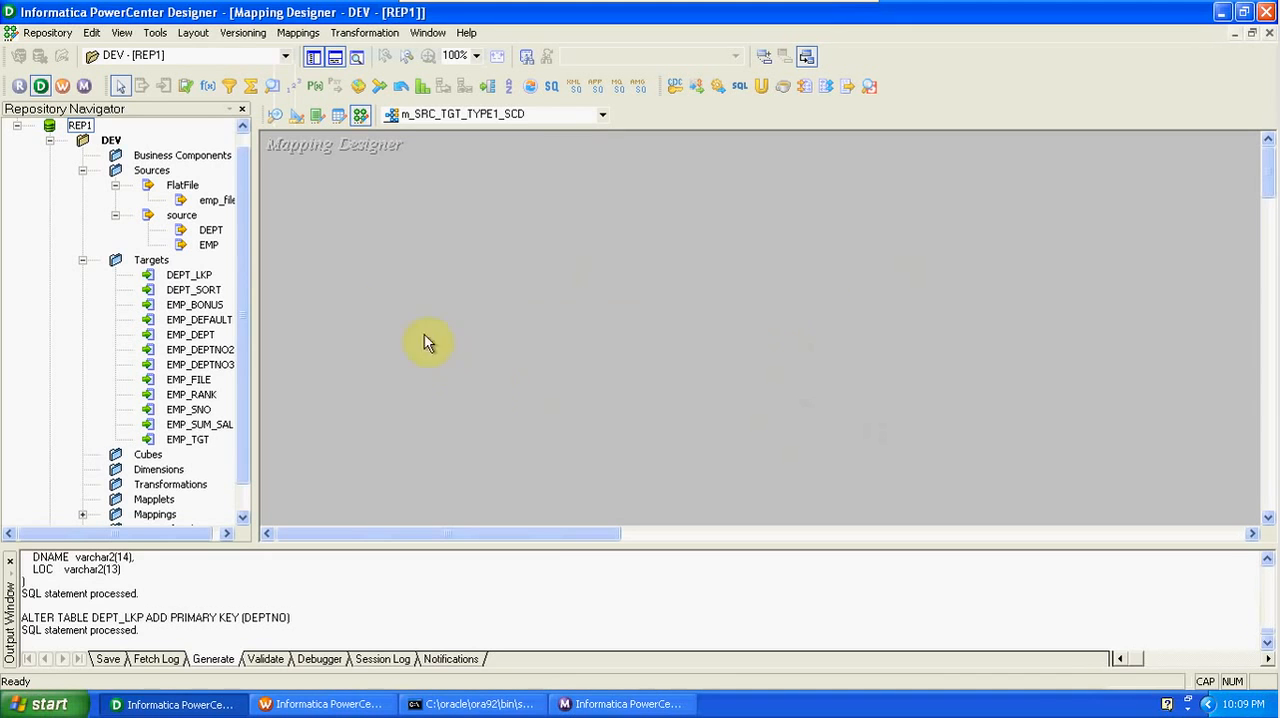
- Add the DEPT source and the DEPT_LKP target to the mapping, and hide the output window and repository navigator
left_click_drag(211, 232, 335, 221)
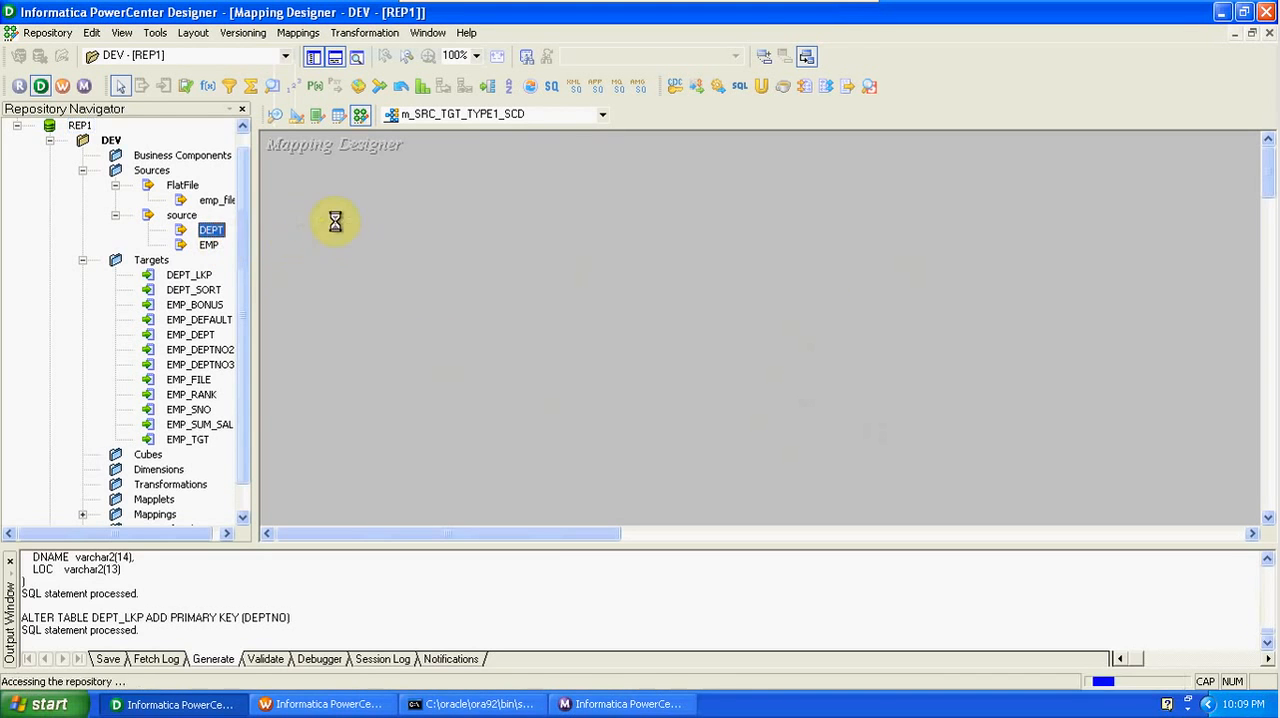
left_click_drag(208, 279, 1025, 290)
left_click(333, 57)
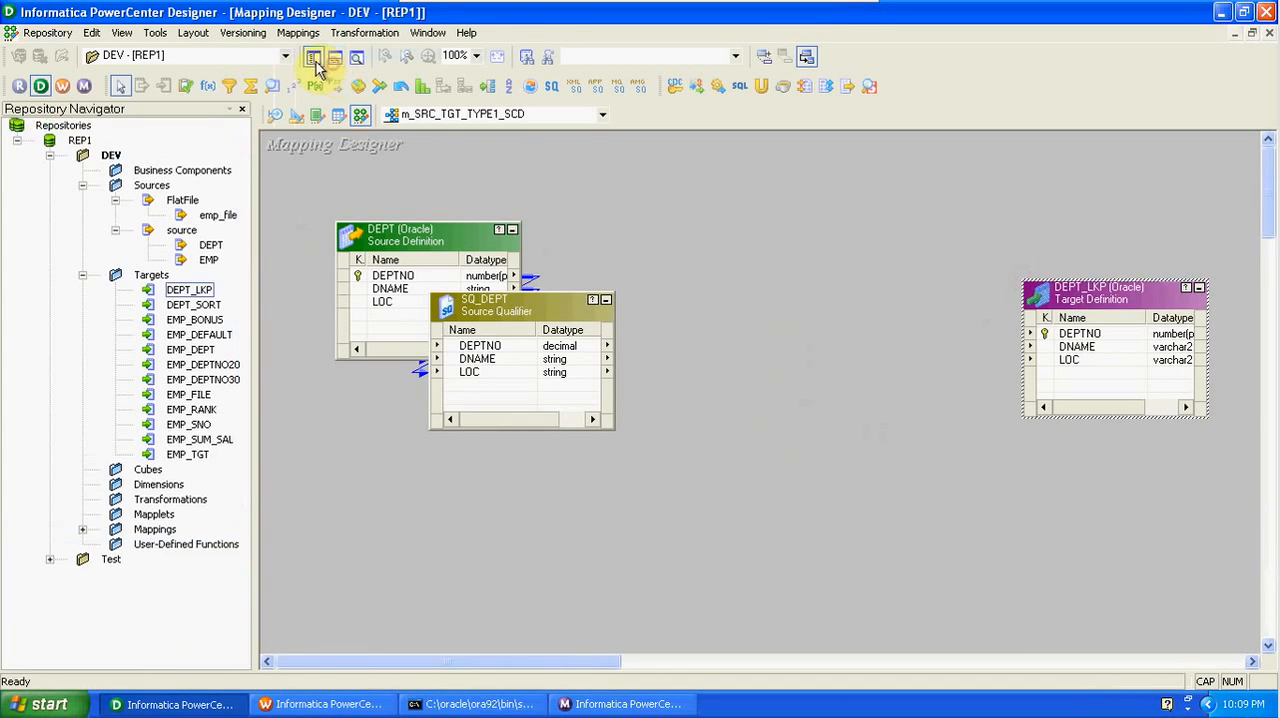
left_click(313, 58)
- Add a Lookup transformation based on the DEPT_LKP target table, and move the target definition farther away to make room
left_click(272, 88)
left_click(500, 148)
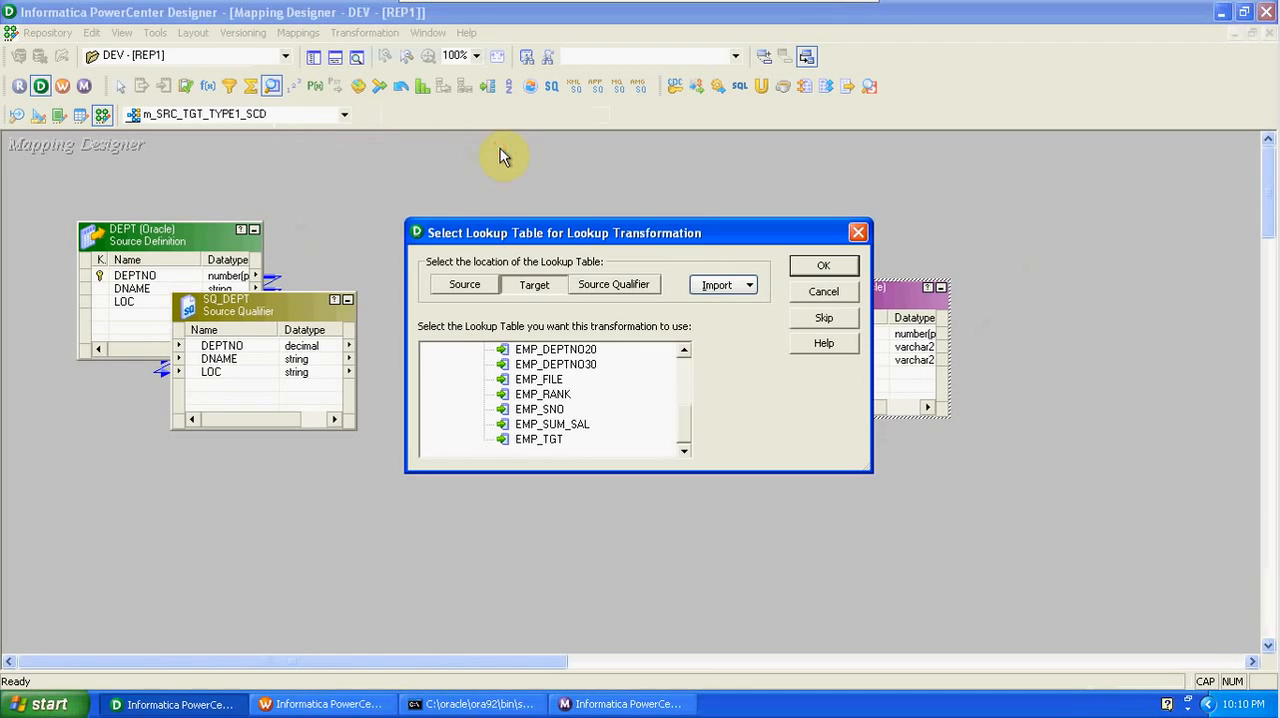
left_click_drag(679, 425, 690, 362)
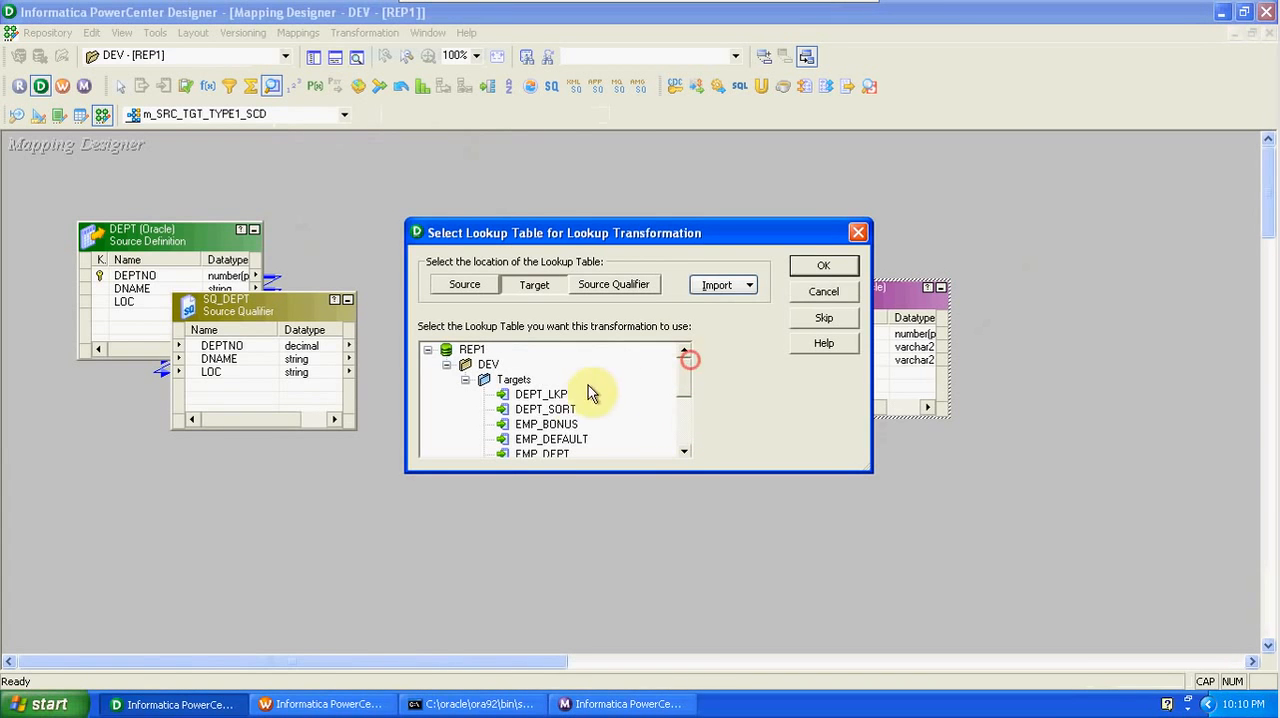
left_click(541, 394)
left_click(820, 268)
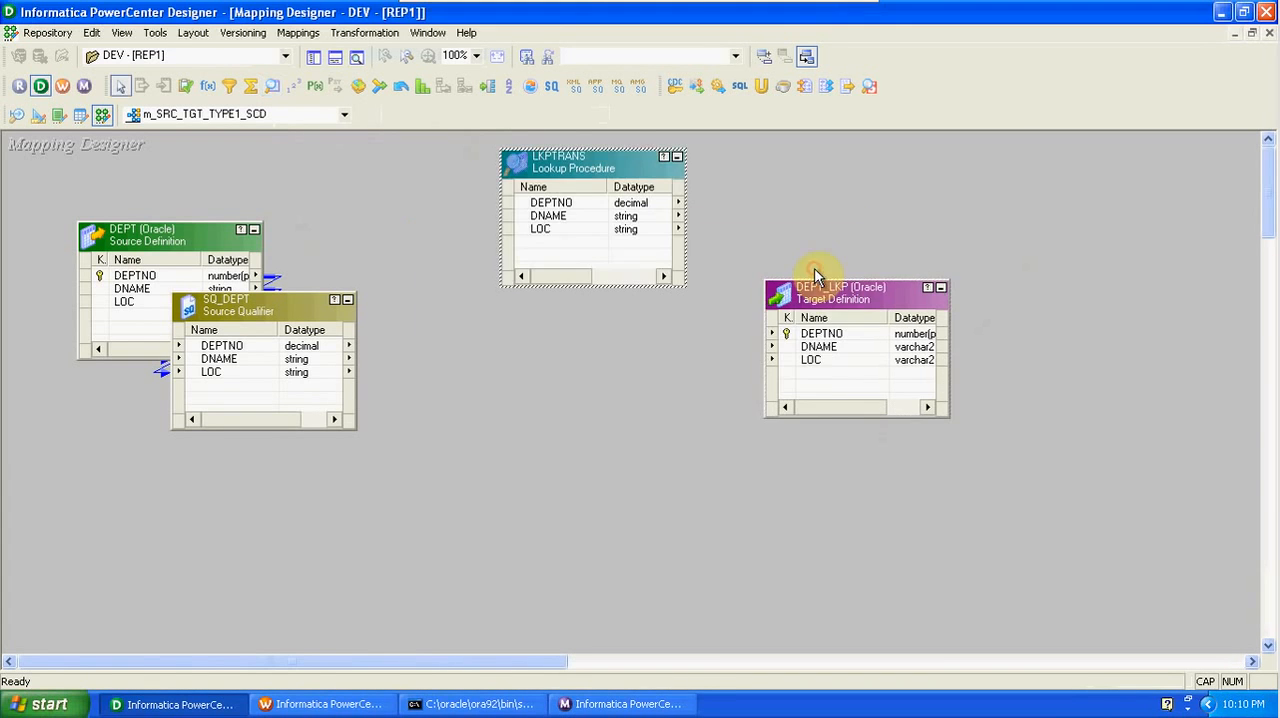
left_click_drag(855, 302, 1073, 302)
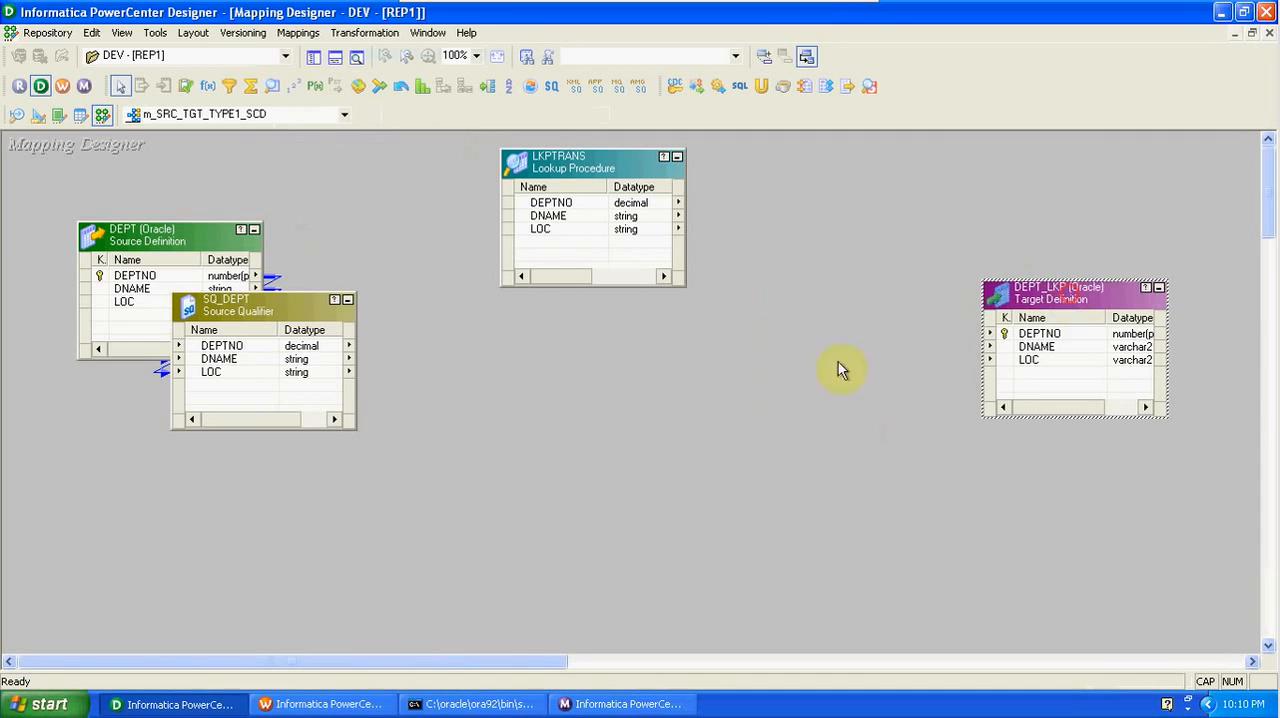
- Link DEPTNO from SQ_DEPT to the lookup and make the new port an input-only port named IN_SRC_DEPTNO
left_click_drag(318, 346, 566, 246)
double_click(565, 246)
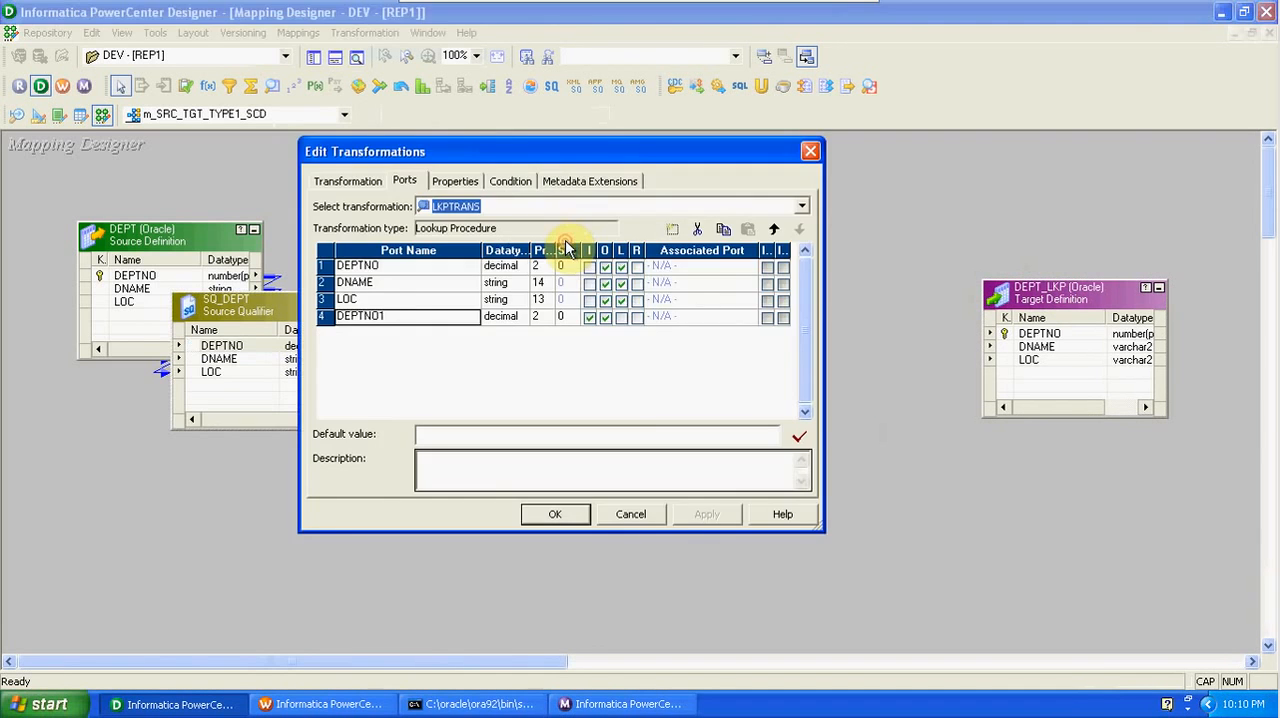
left_click(382, 317)
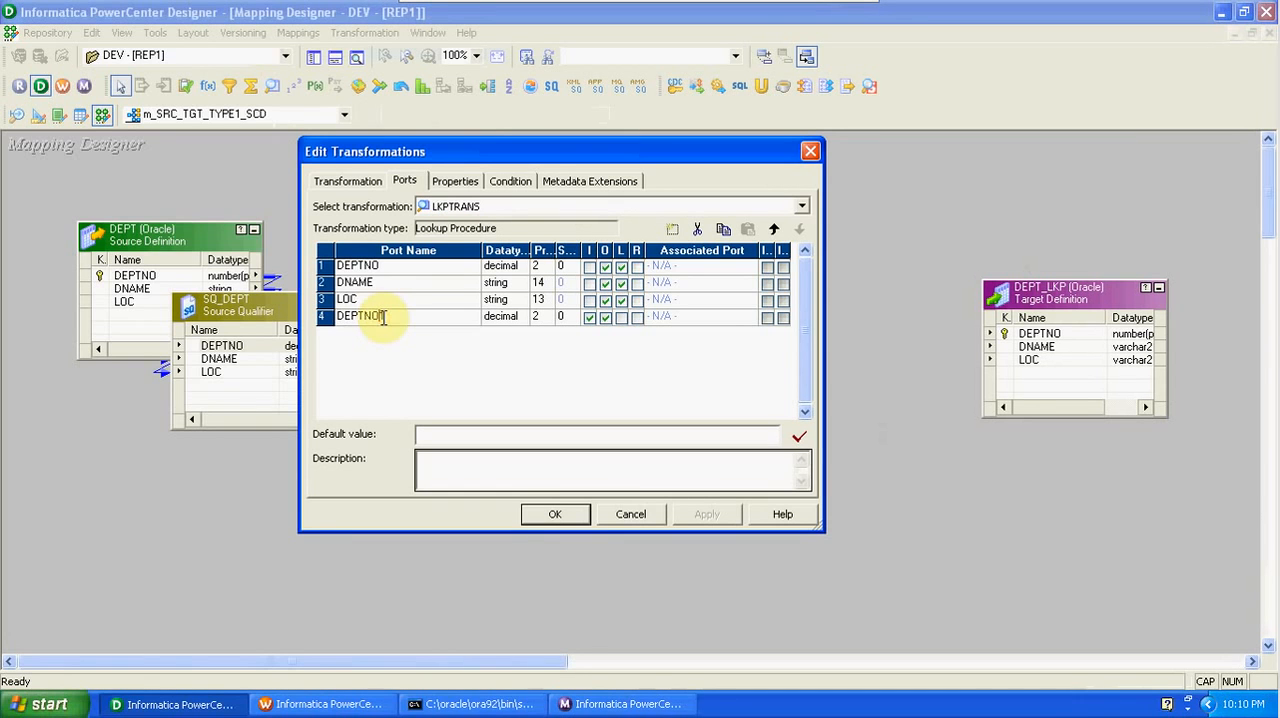
key("Home")
type("IN_SRC_")
type("_")
left_click(432, 316)
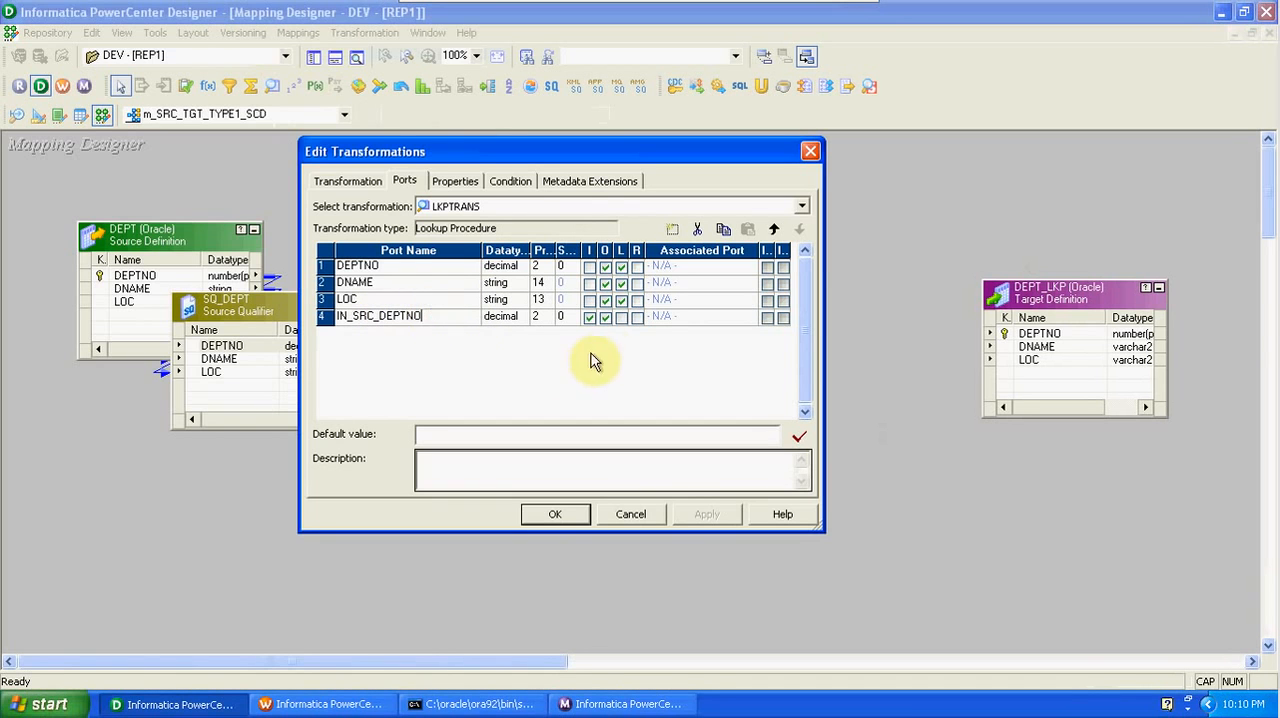
left_click(606, 320)
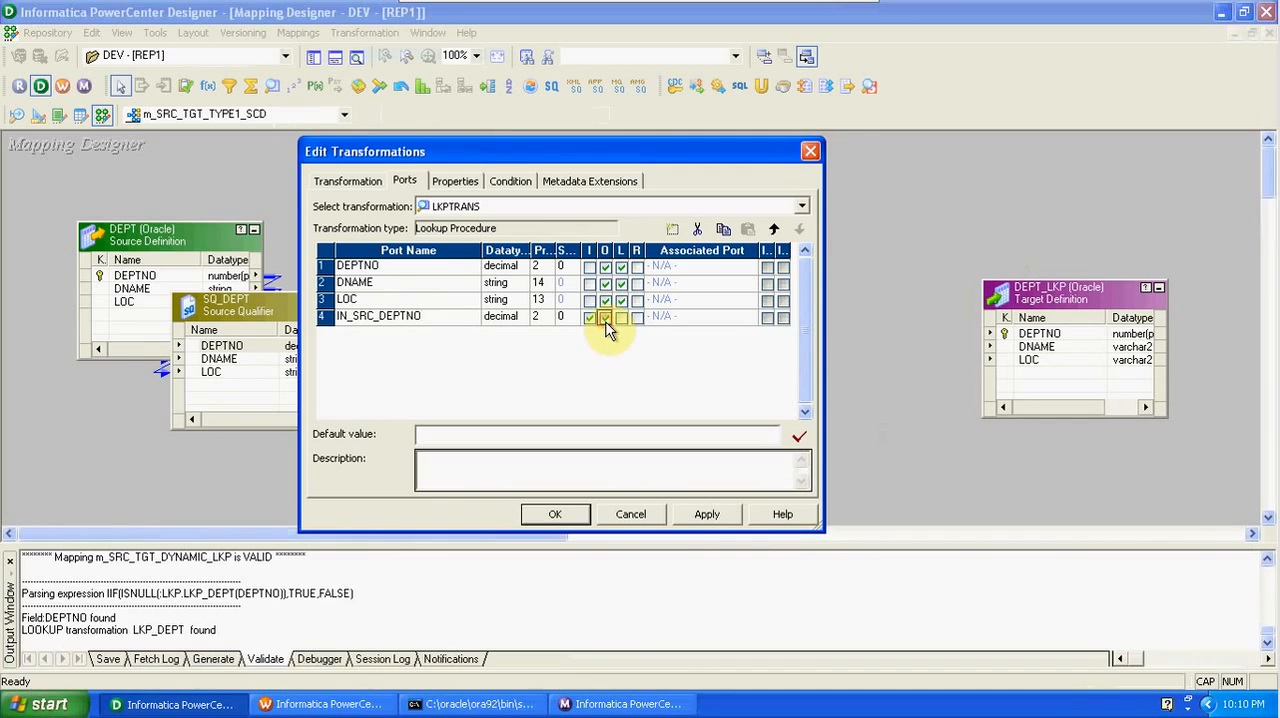
left_click(605, 318)
- Add the lookup condition DEPTNO = IN_SRC_DEPTNO
left_click(510, 181)
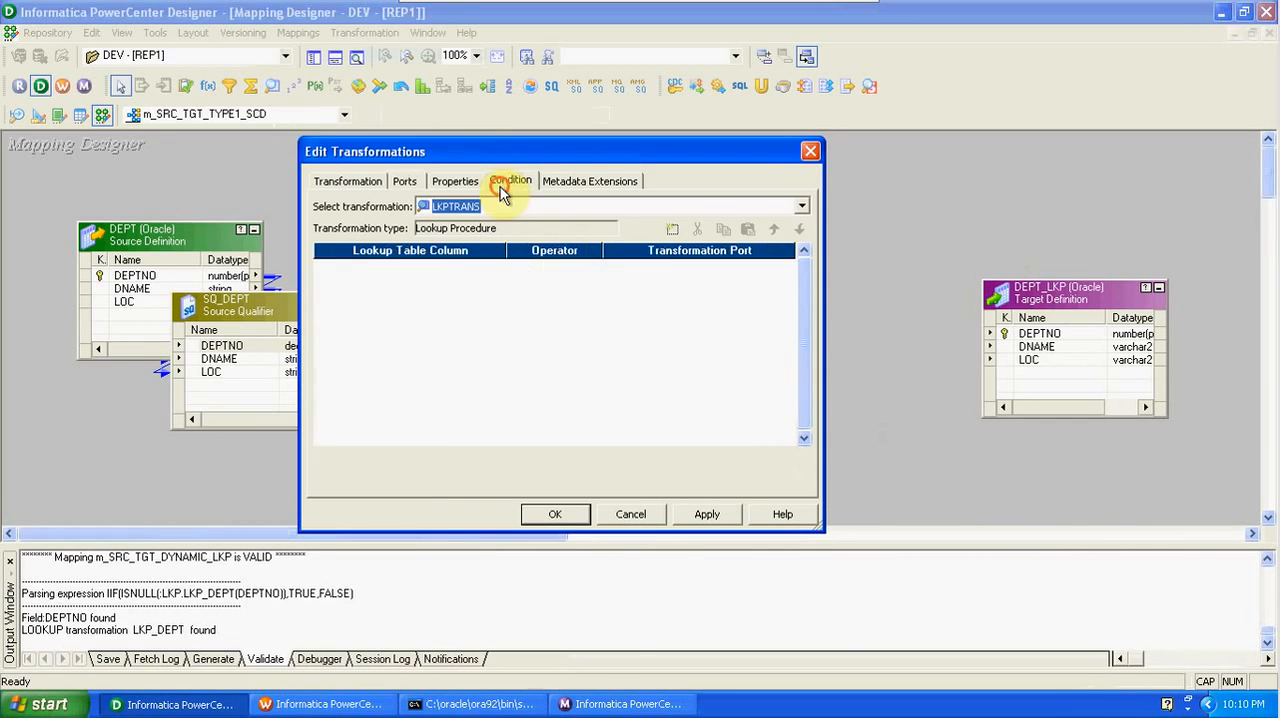
left_click(673, 232)
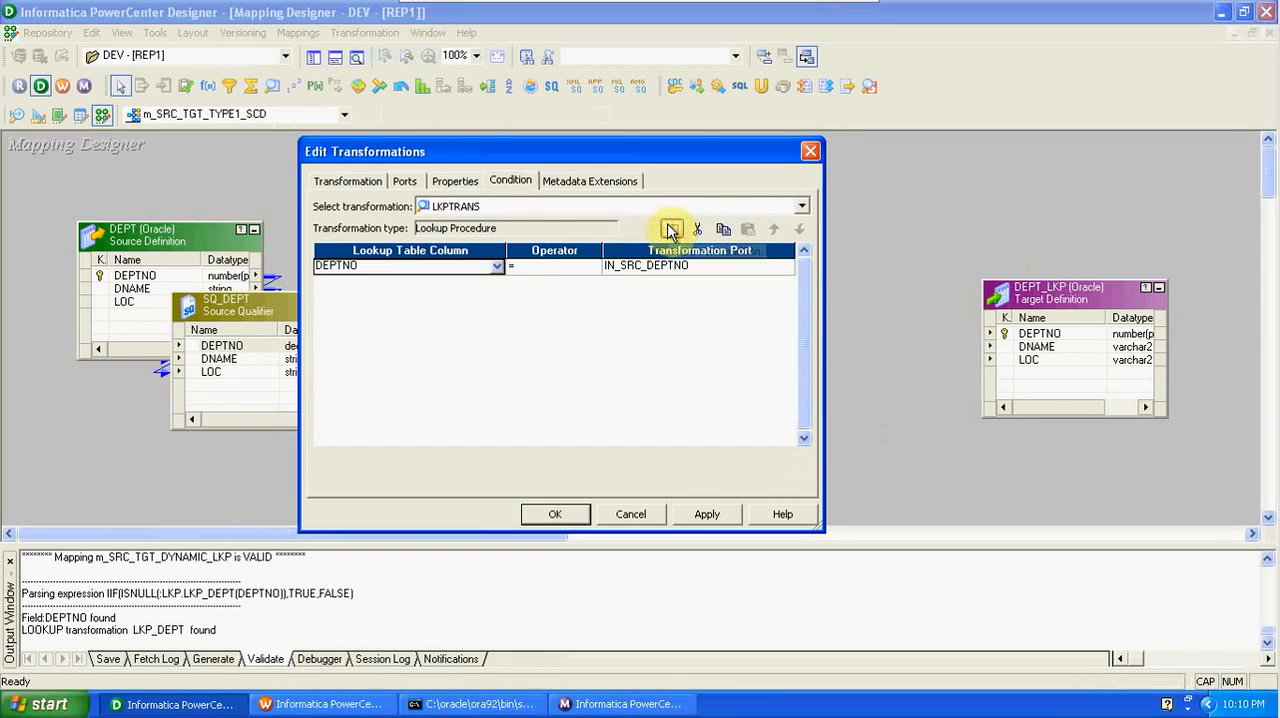
left_click(405, 180)
- Rename the lookup transformation LKP_DEPT_TGT and apply its edits
left_click(370, 183)
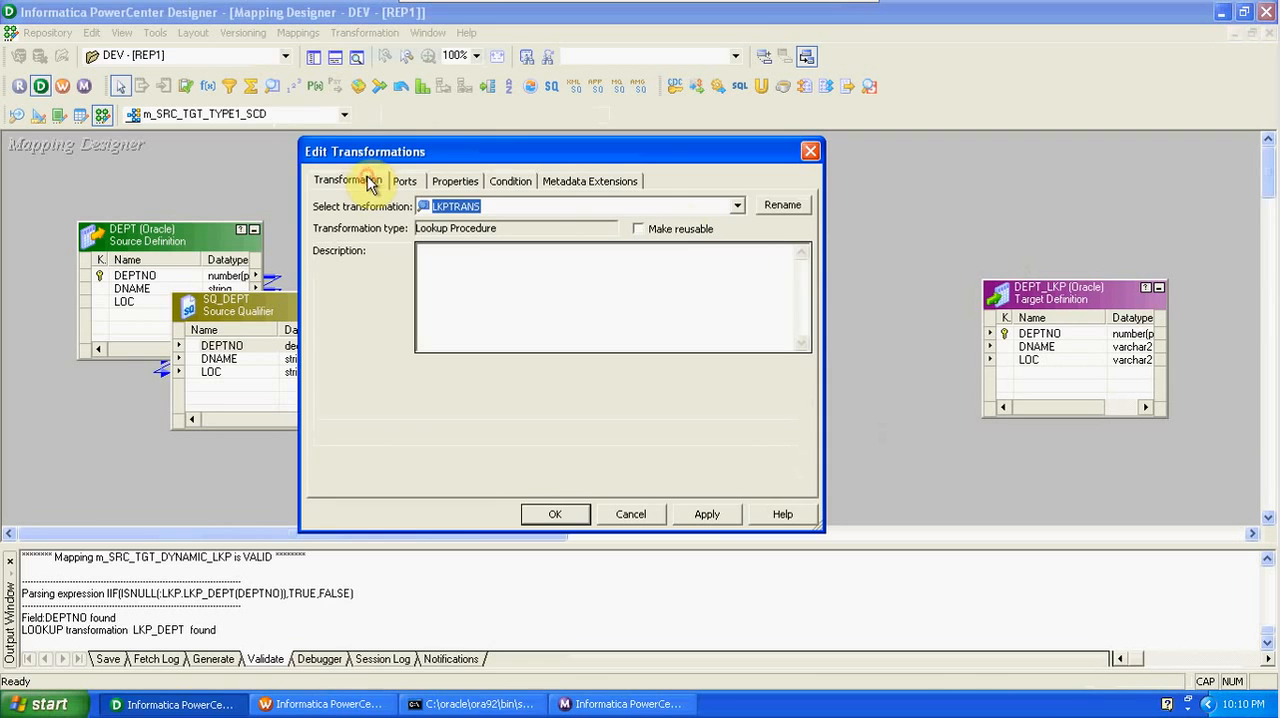
left_click(768, 204)
left_click(483, 349)
key("BackSpace")
key("BackSpace")
key("BackSpace")
key("BackSpace")
key("BackSpace")
type("_DEPT")
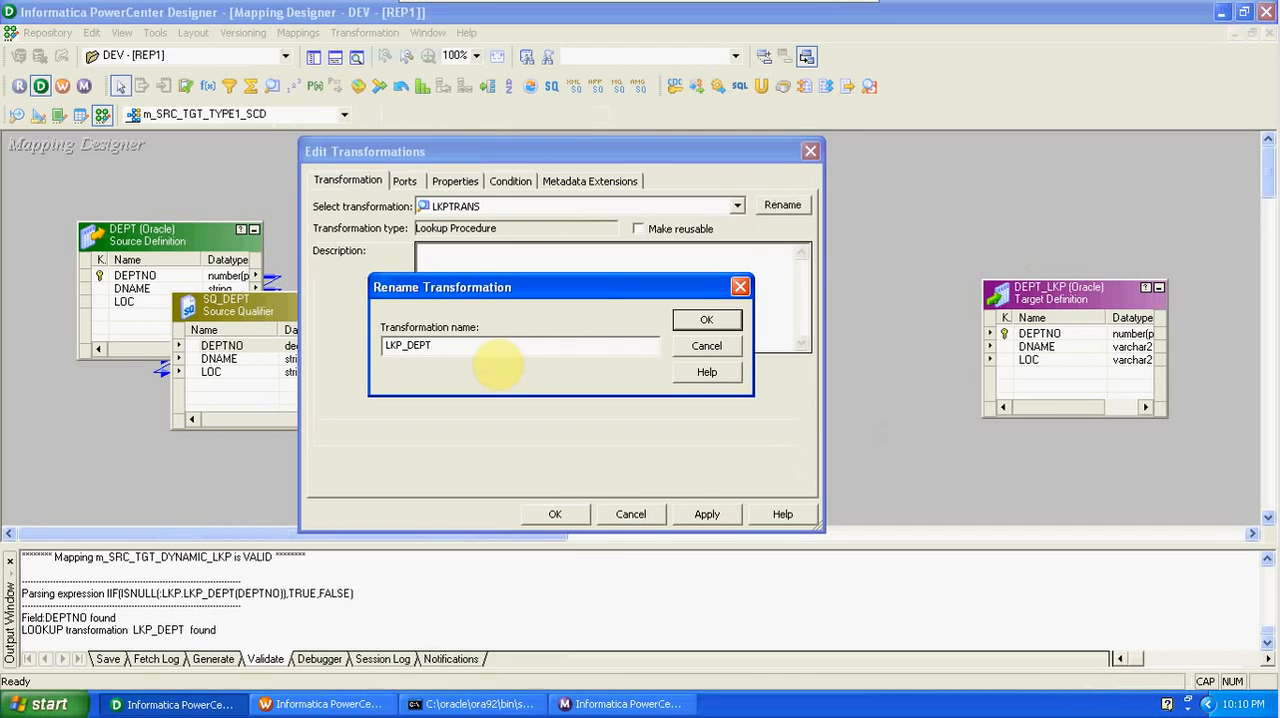
type("_TGT")
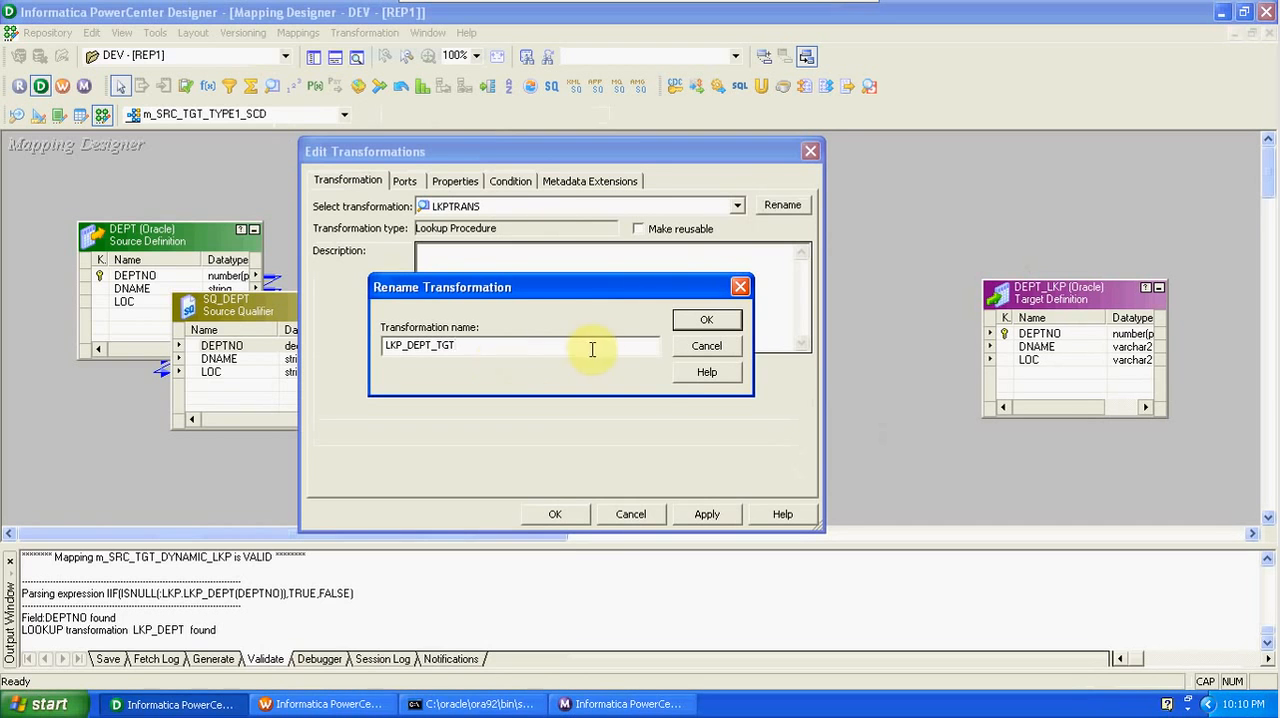
left_click(686, 326)
left_click(553, 514)
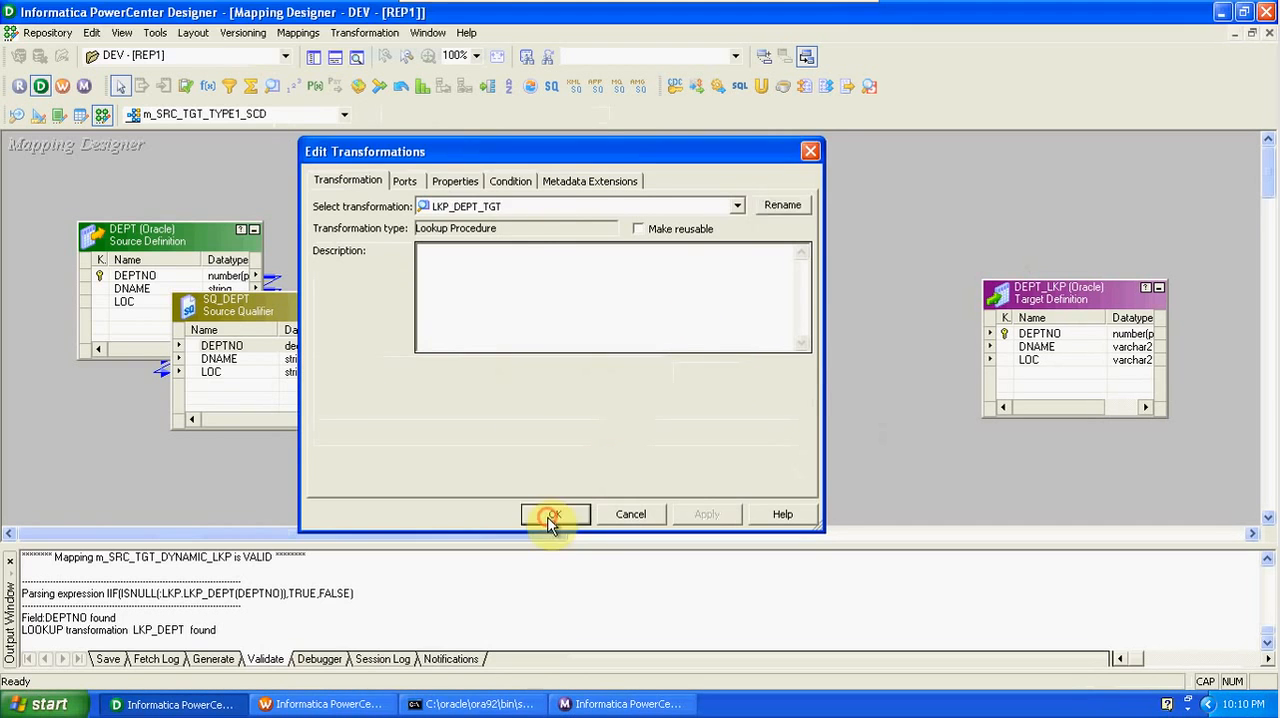
- Hide the output window and add an Expression transformation below the LKP_DEPT_TGT lookup
left_click(336, 58)
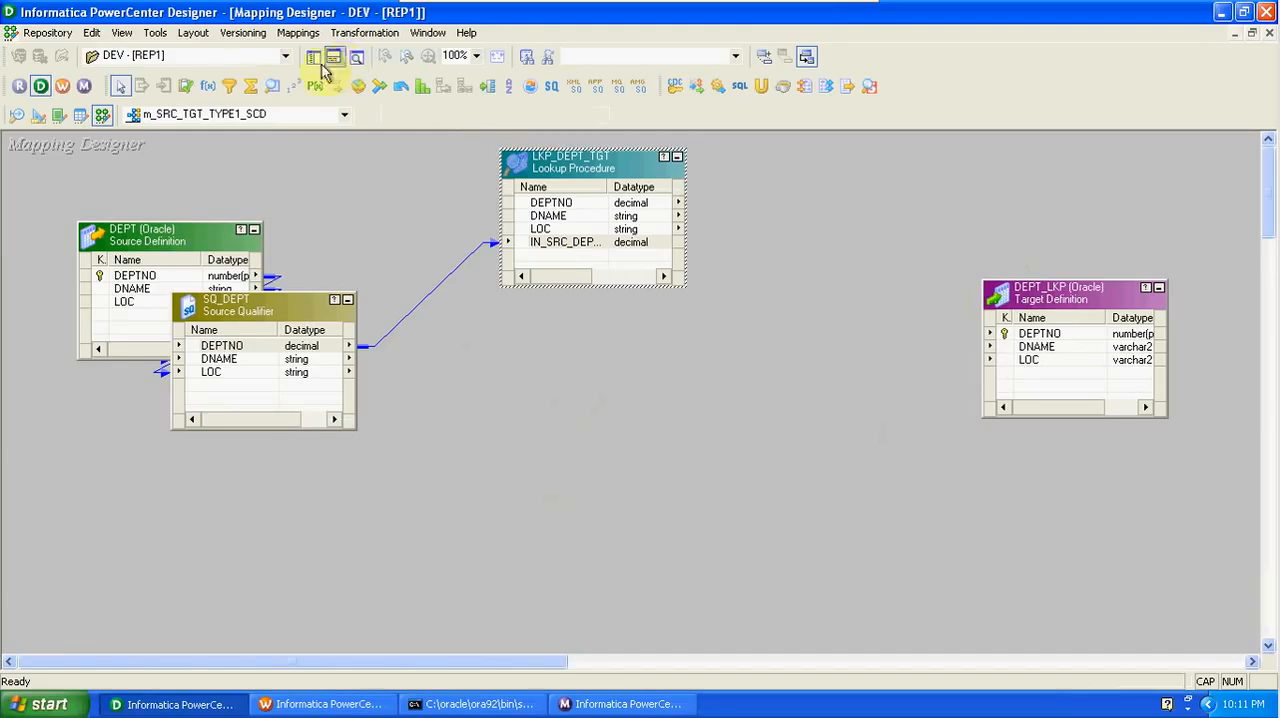
left_click(207, 86)
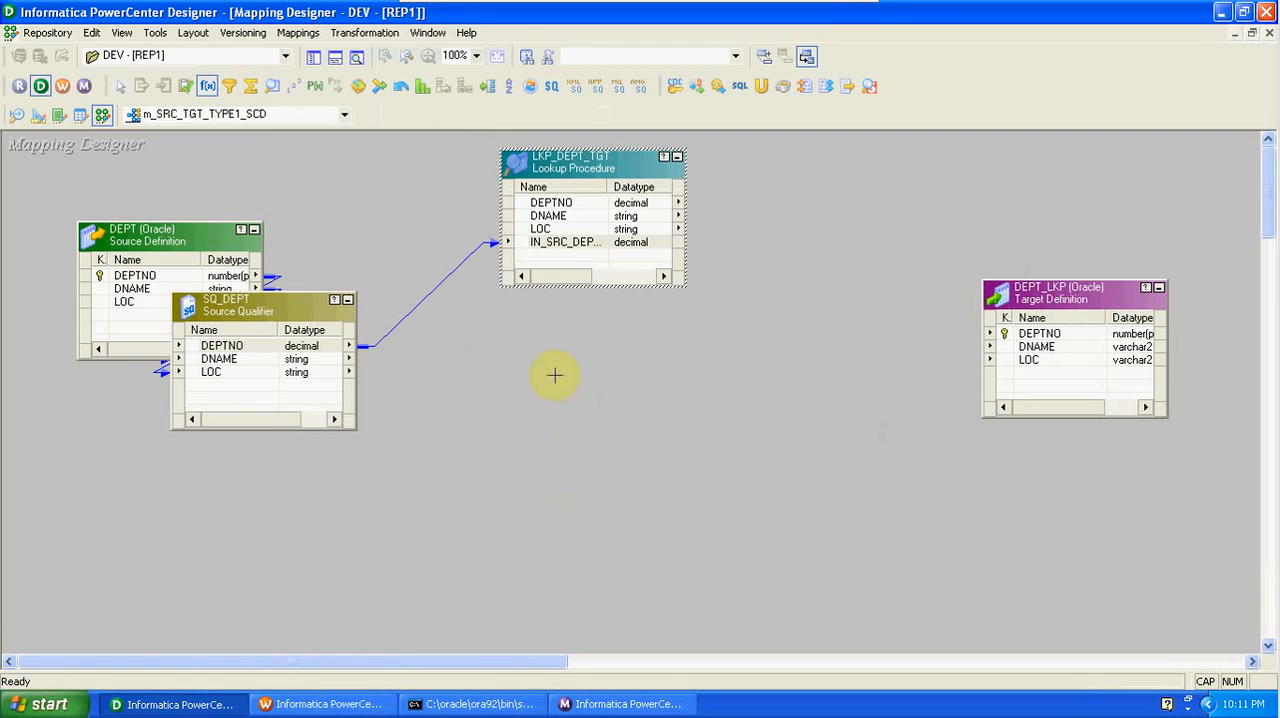
left_click(555, 375)
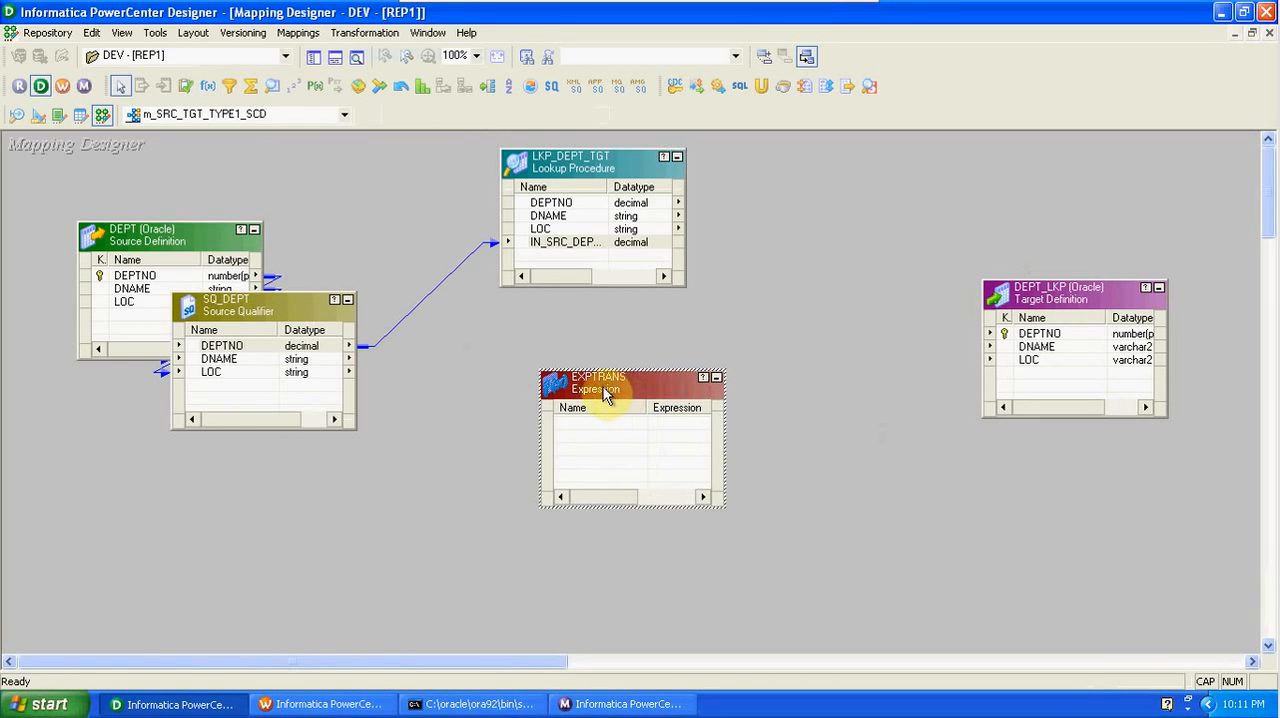
- Link all SQ_DEPT ports to the Expression transformation, then align its box under the lookup and make it taller
right_click(298, 350)
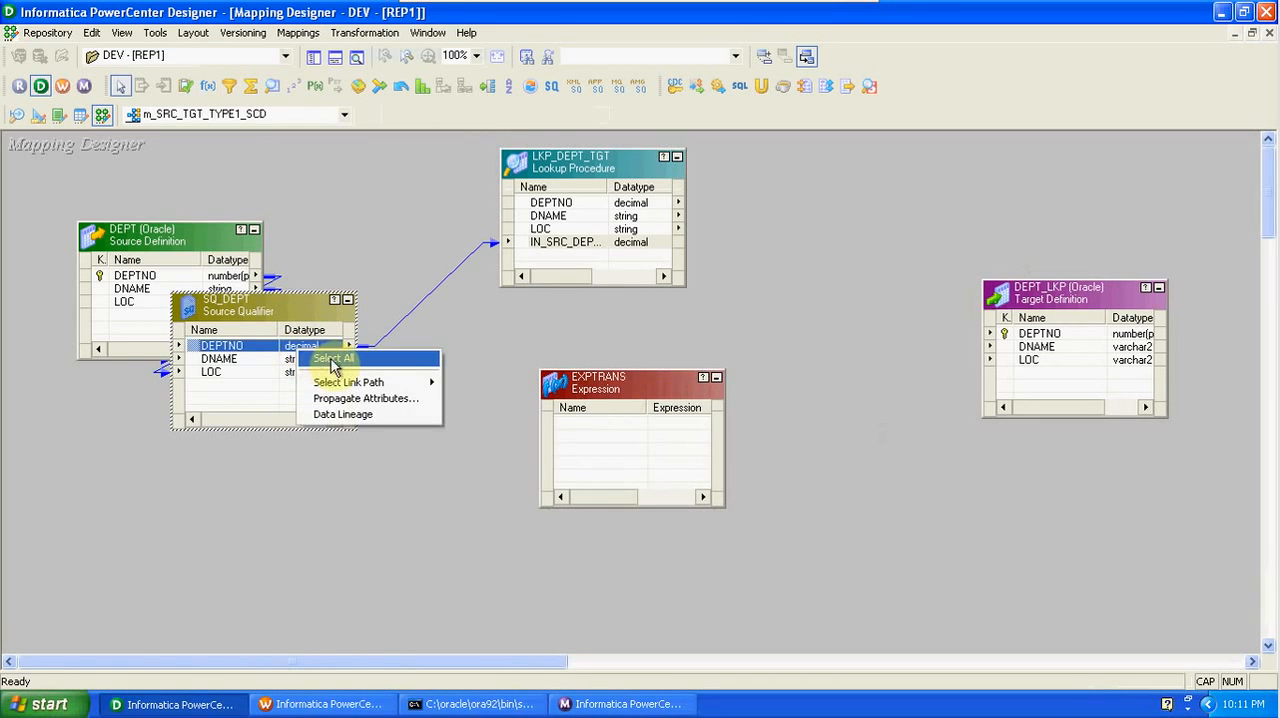
left_click(333, 358)
left_click_drag(309, 354, 628, 446)
left_click_drag(601, 397, 562, 405)
left_click_drag(568, 516, 586, 608)
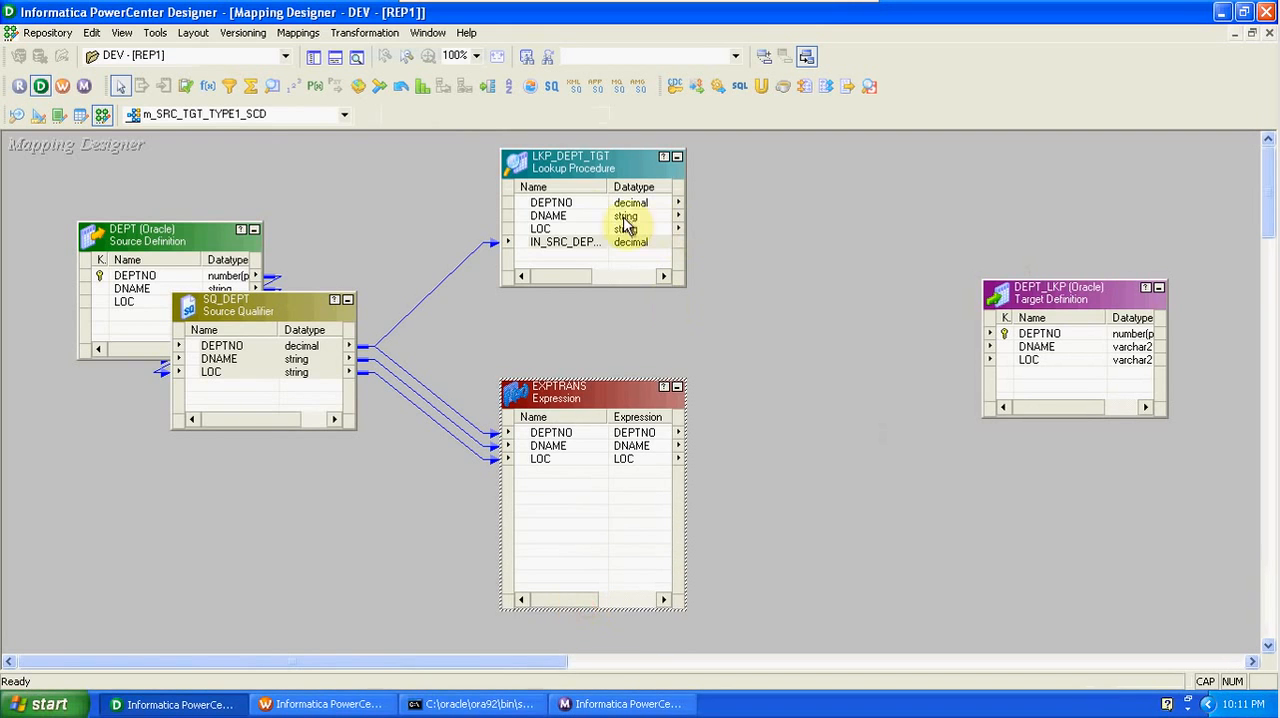
- Link the DEPTNO and LOC ports of LKP_DEPT_TGT to the Expression transformation
left_click(587, 203)
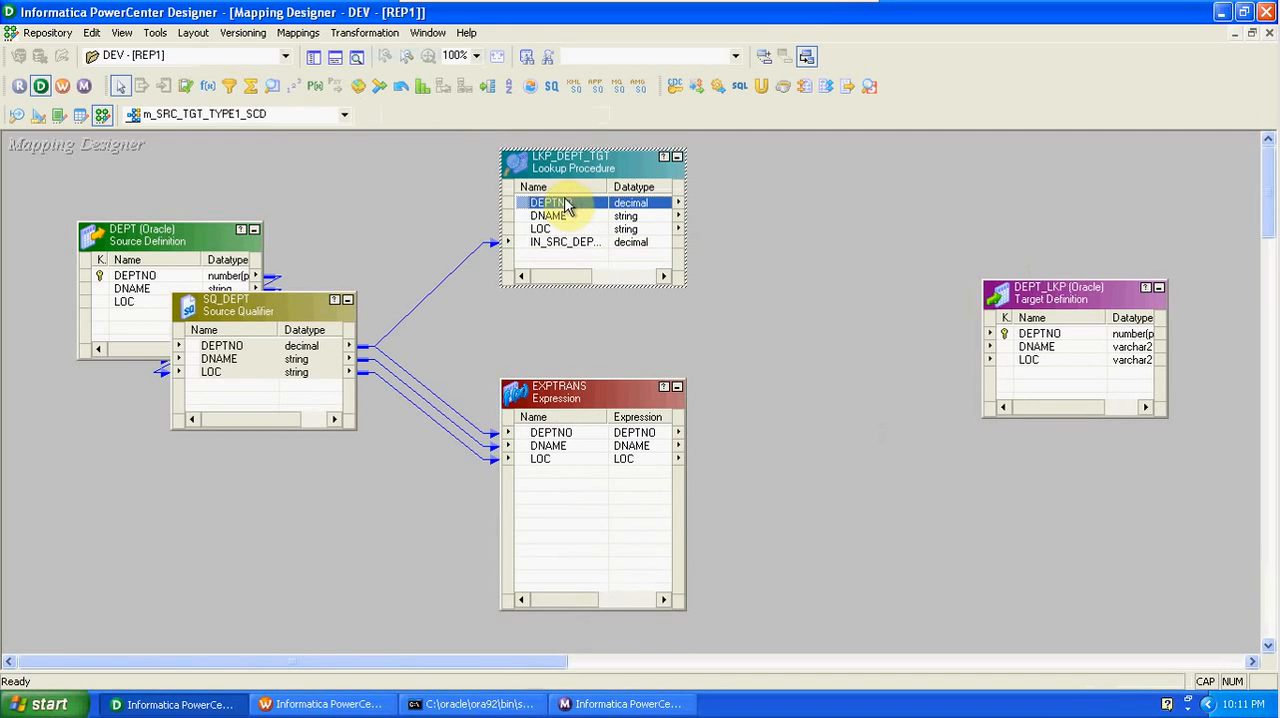
left_click(562, 217, "shift")
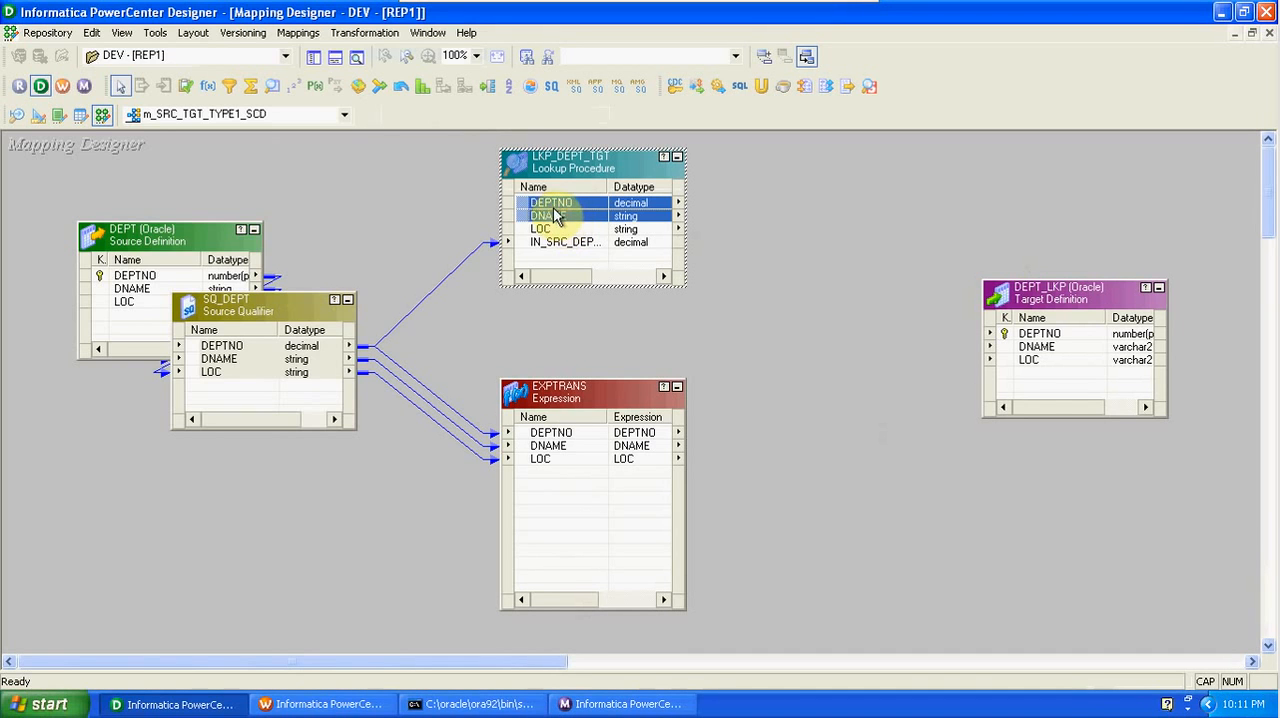
left_click(557, 217, "ctrl")
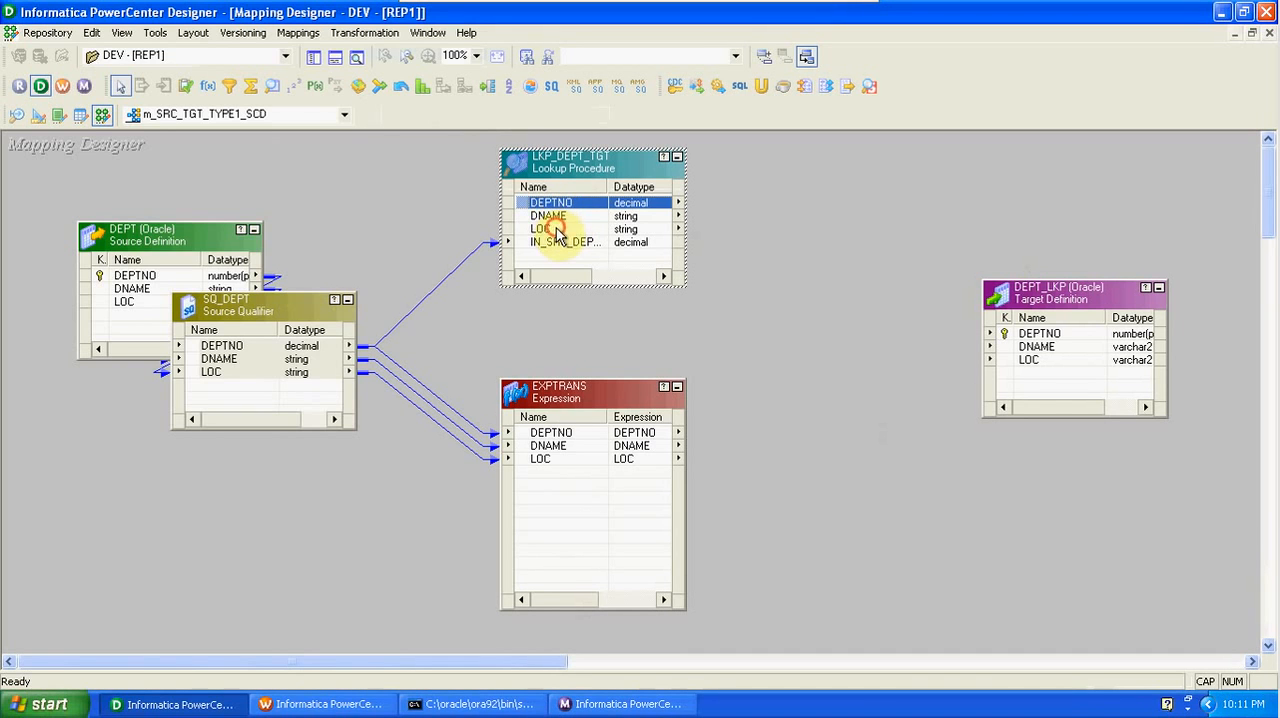
left_click(557, 230, "ctrl")
left_click_drag(557, 230, 568, 480)
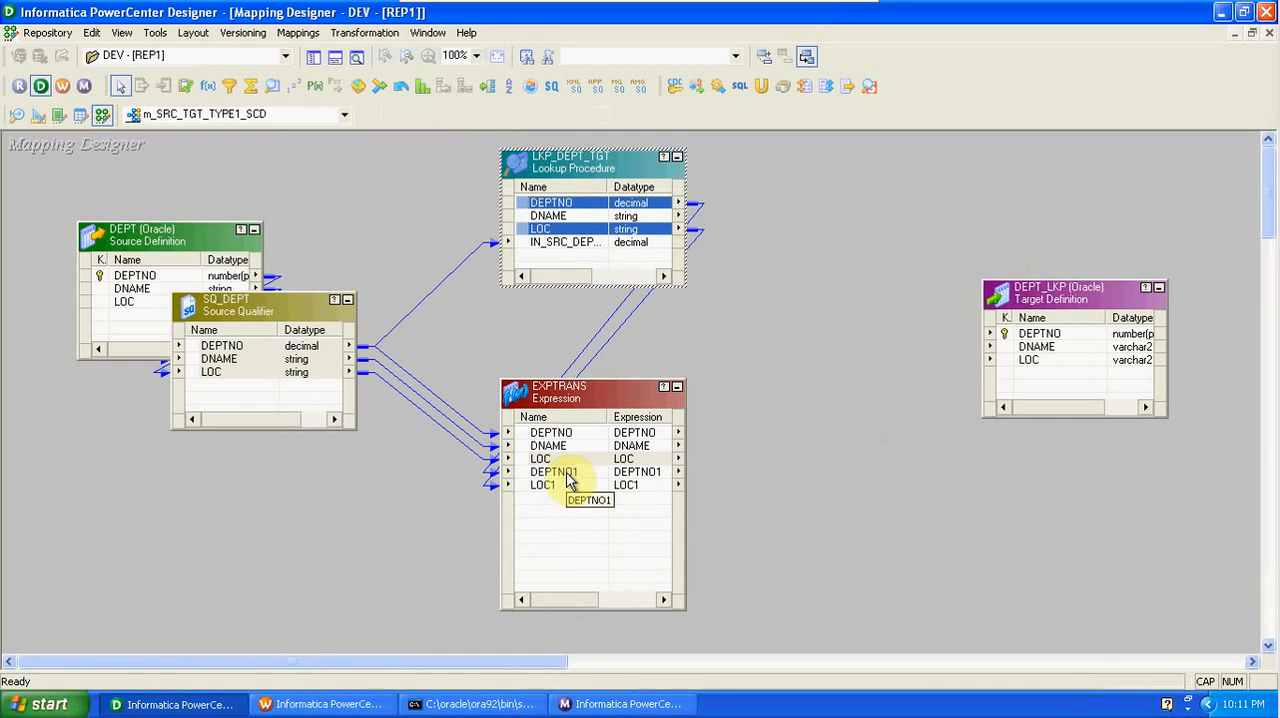
- Rename the DEPTNO1 port of the EXPTRANS expression as IN_LKP_DEPTNO
double_click(570, 480)
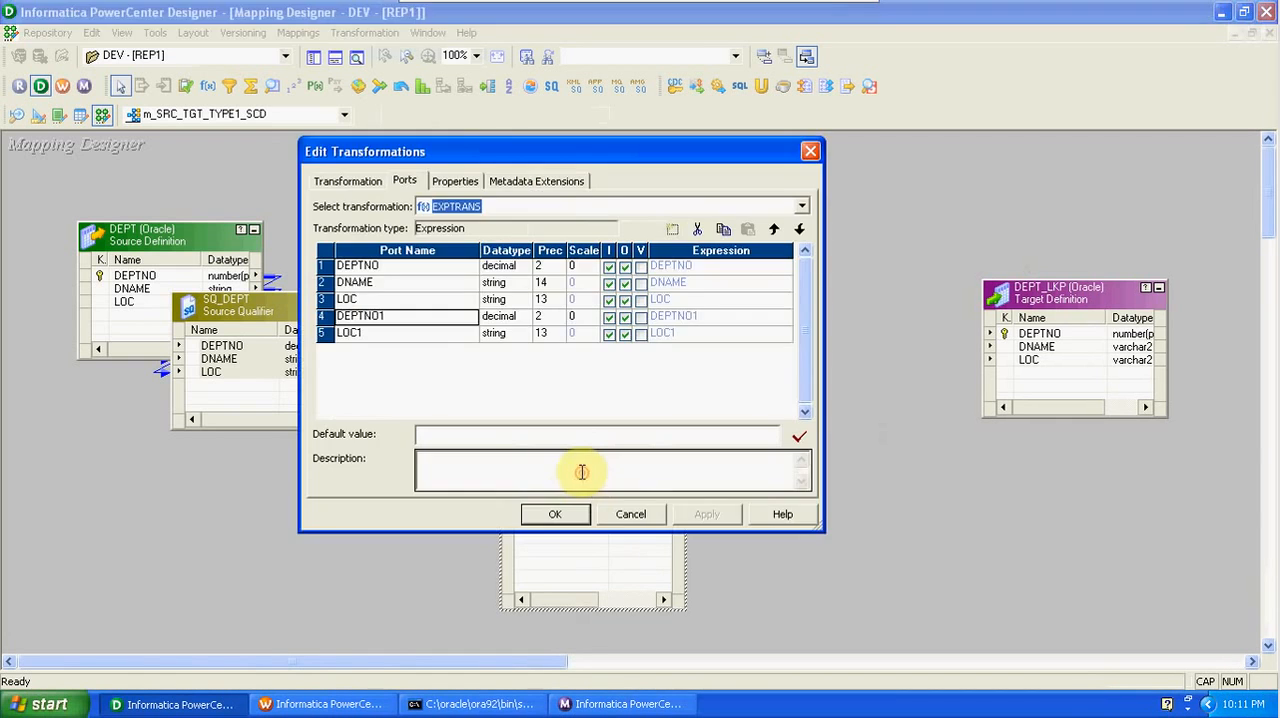
left_click(392, 317)
left_click(390, 315)
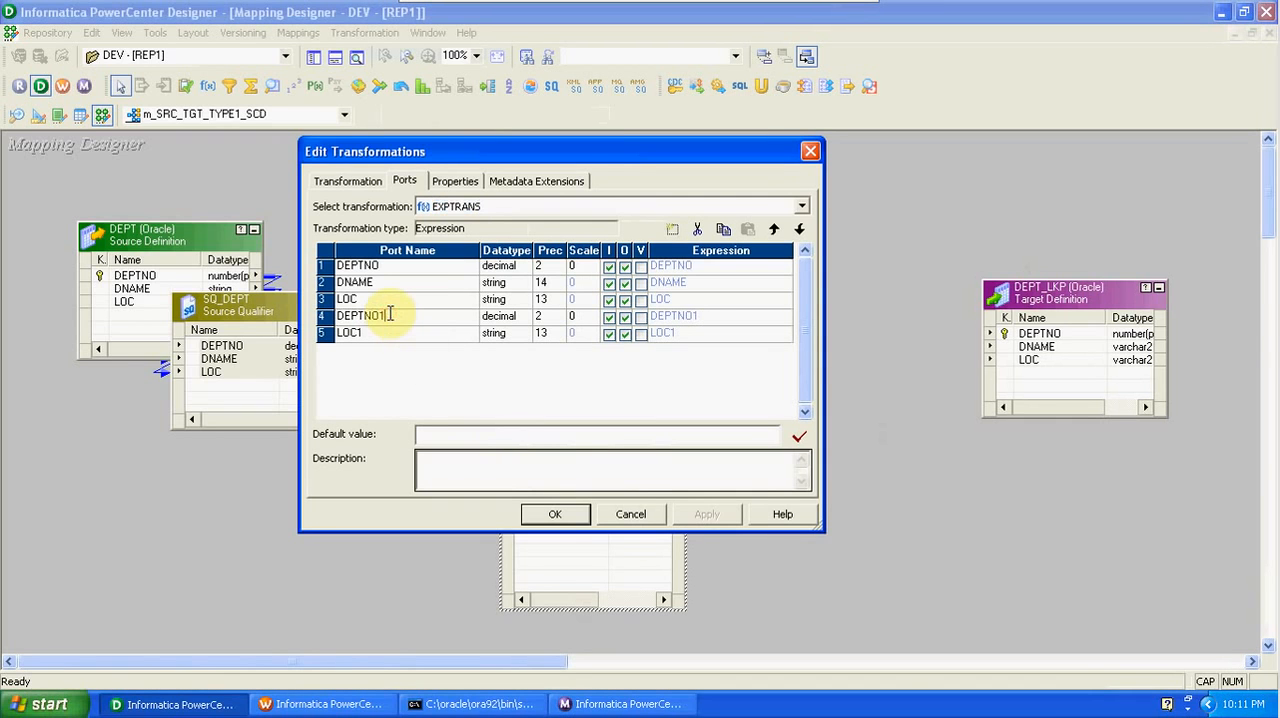
key("Home")
type("IN_LKP_")
left_click(429, 317)
key("BackSpace")
- Rename the LOC1 port as IN_LKP_LOC and make both IN_LKP ports input-only
left_click(362, 334)
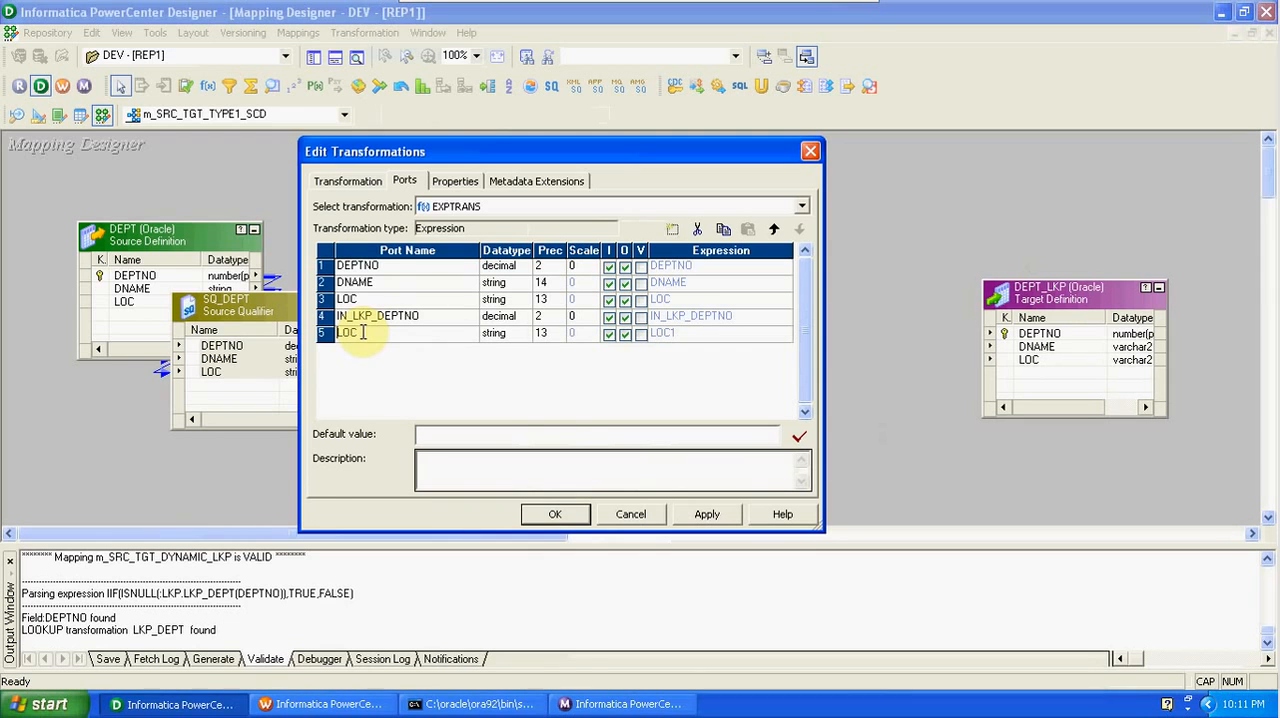
type("IN_LKP_")
type("_")
left_click(625, 318)
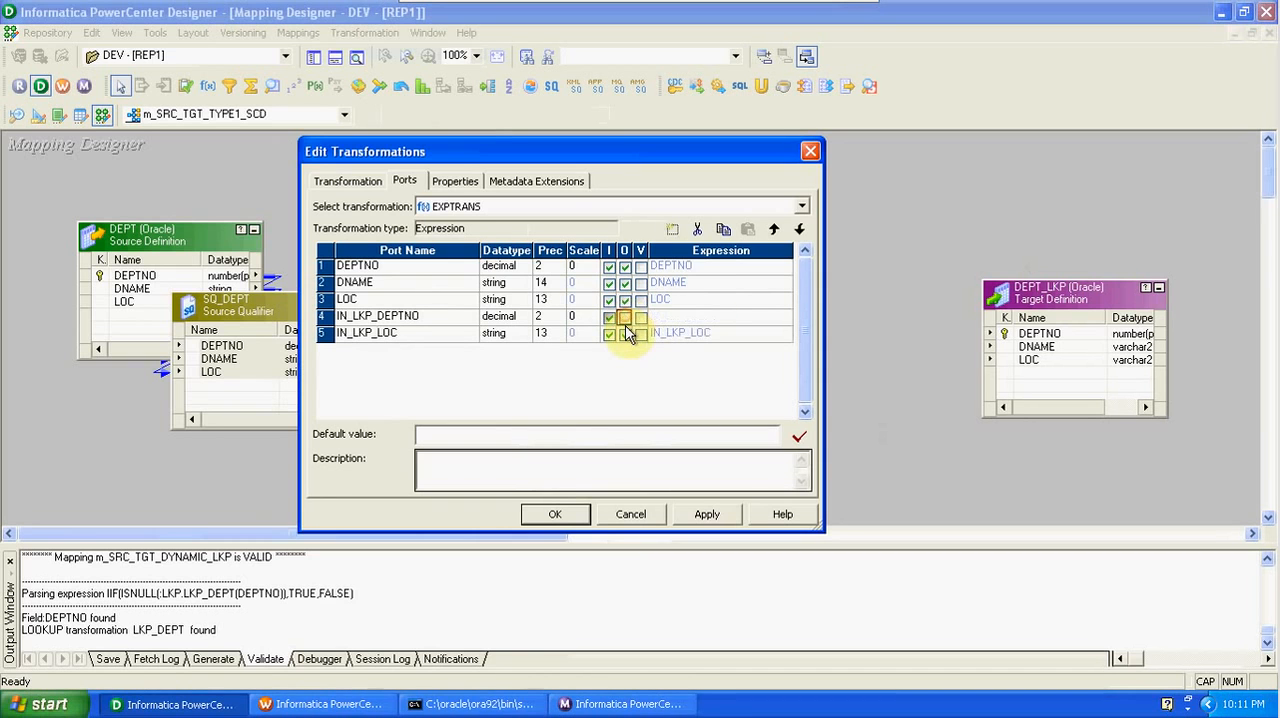
left_click(625, 334)
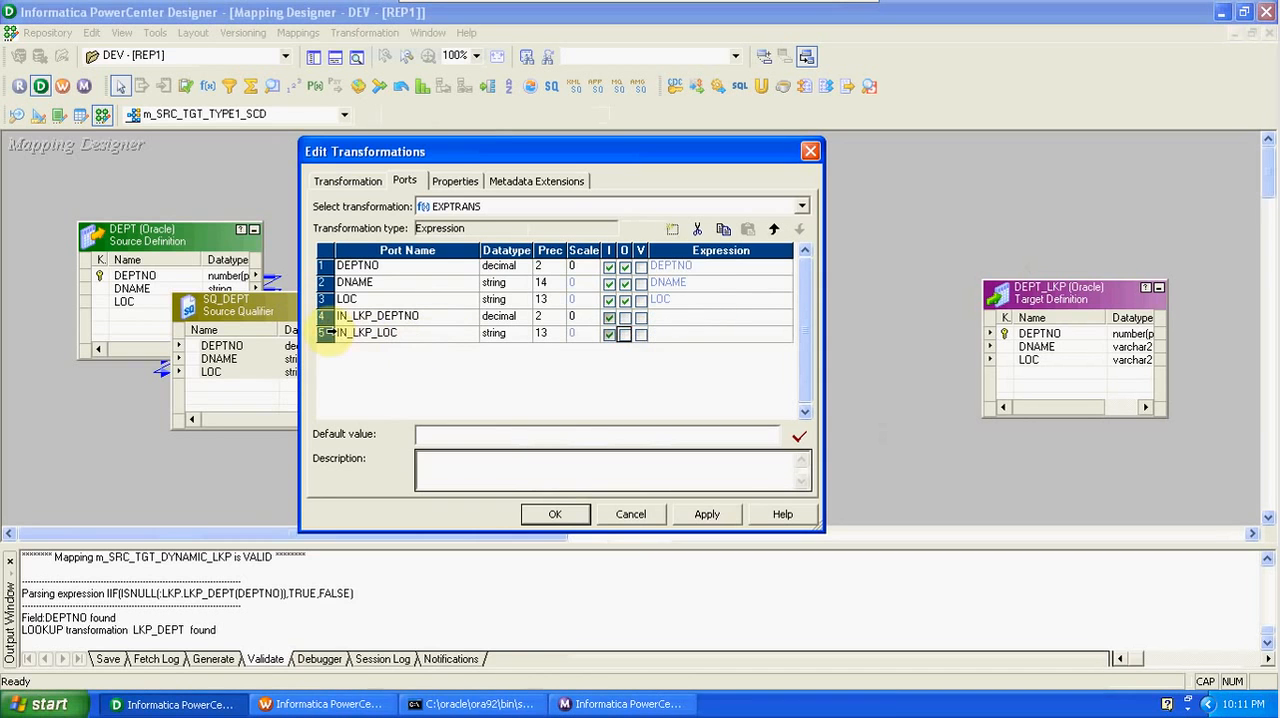
- Add two new ports after IN_LKP_LOC and name the first one O_NEW_RECORD
left_click(326, 333)
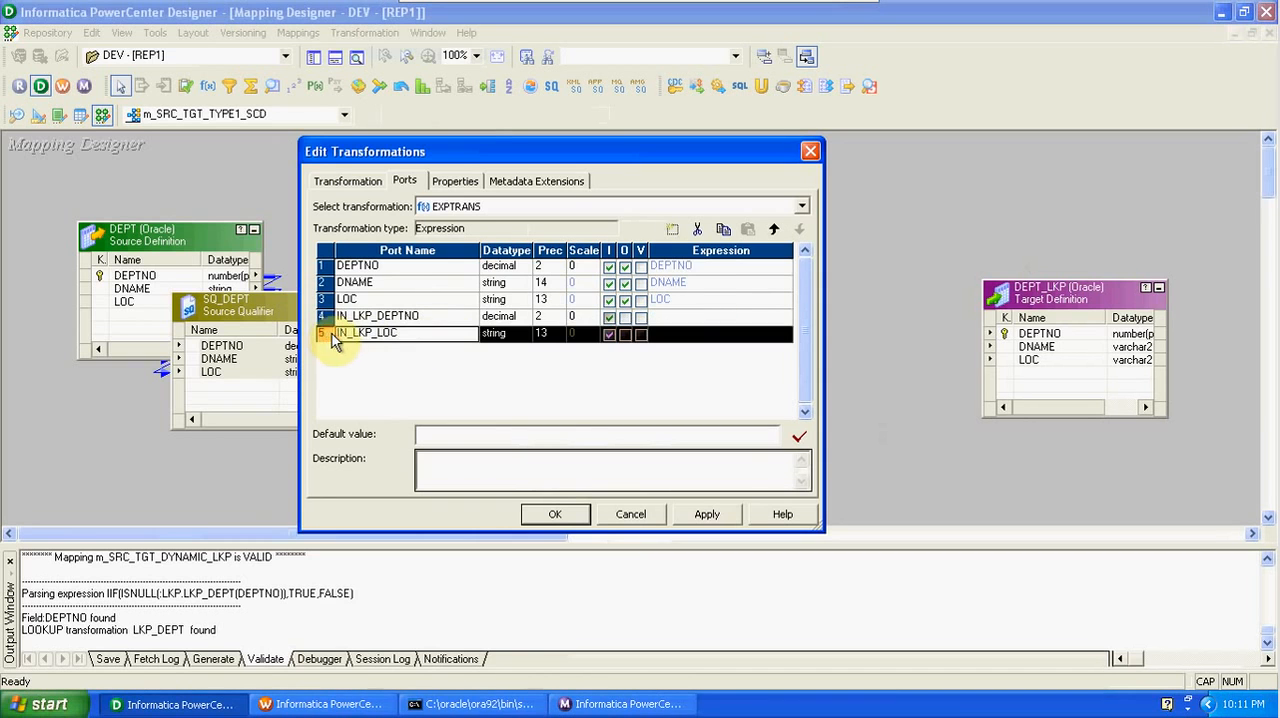
left_click(671, 231)
left_click(671, 231)
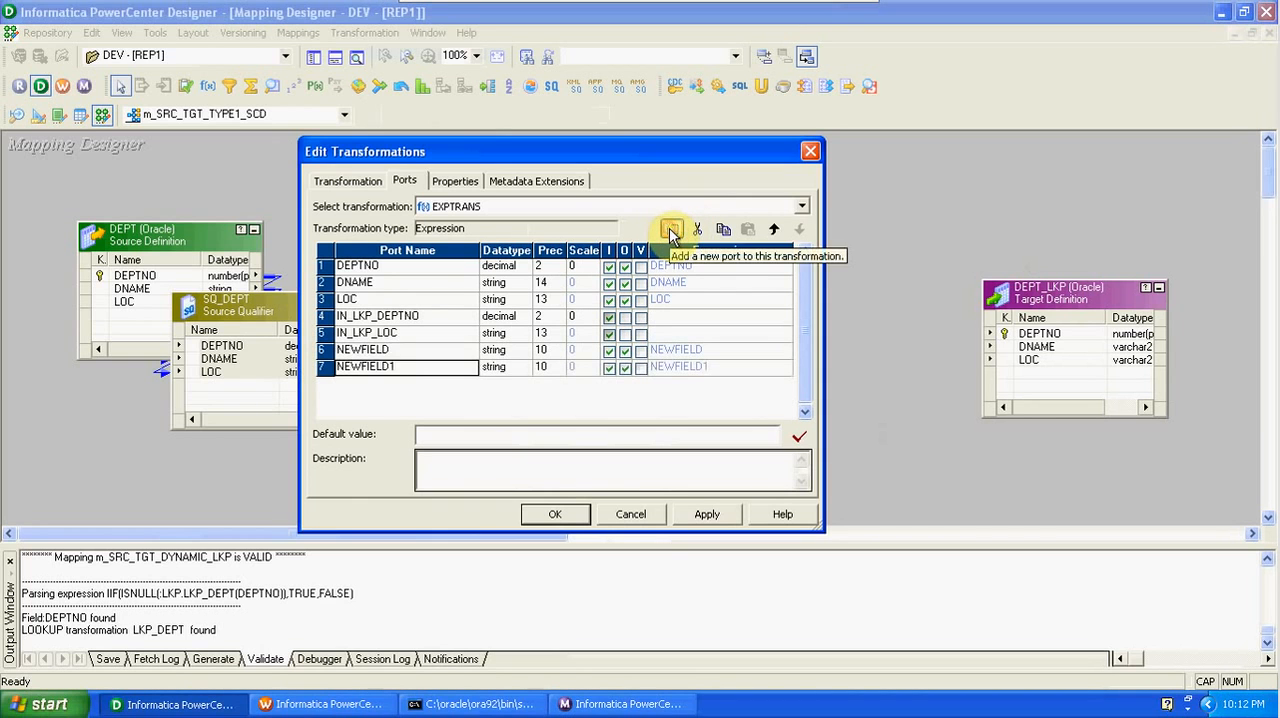
left_click(391, 349)
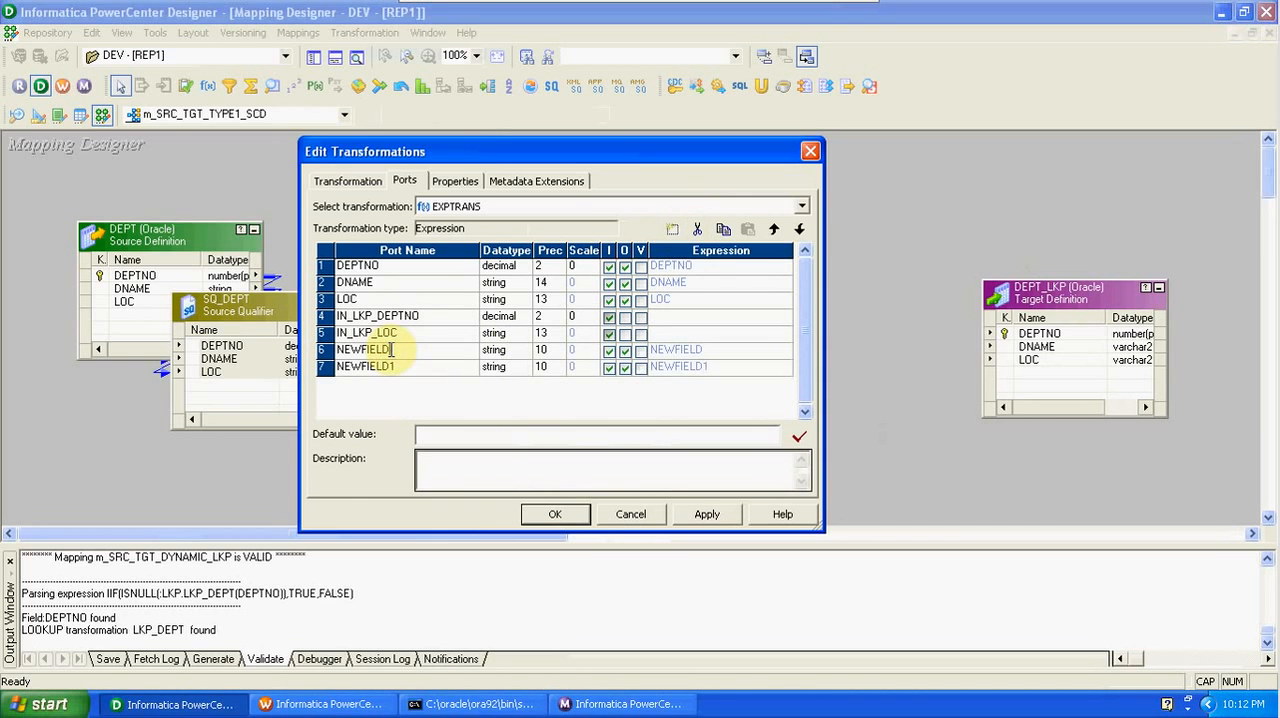
key("BackSpace")
key("BackSpace")
key("BackSpace")
key("BackSpace")
key("BackSpace")
key("BackSpace")
key("BackSpace")
type("O_NEW_RECORD")
- Name the second new port O_UPDATE_RECORD and make both new ports output-only
left_click(395, 370)
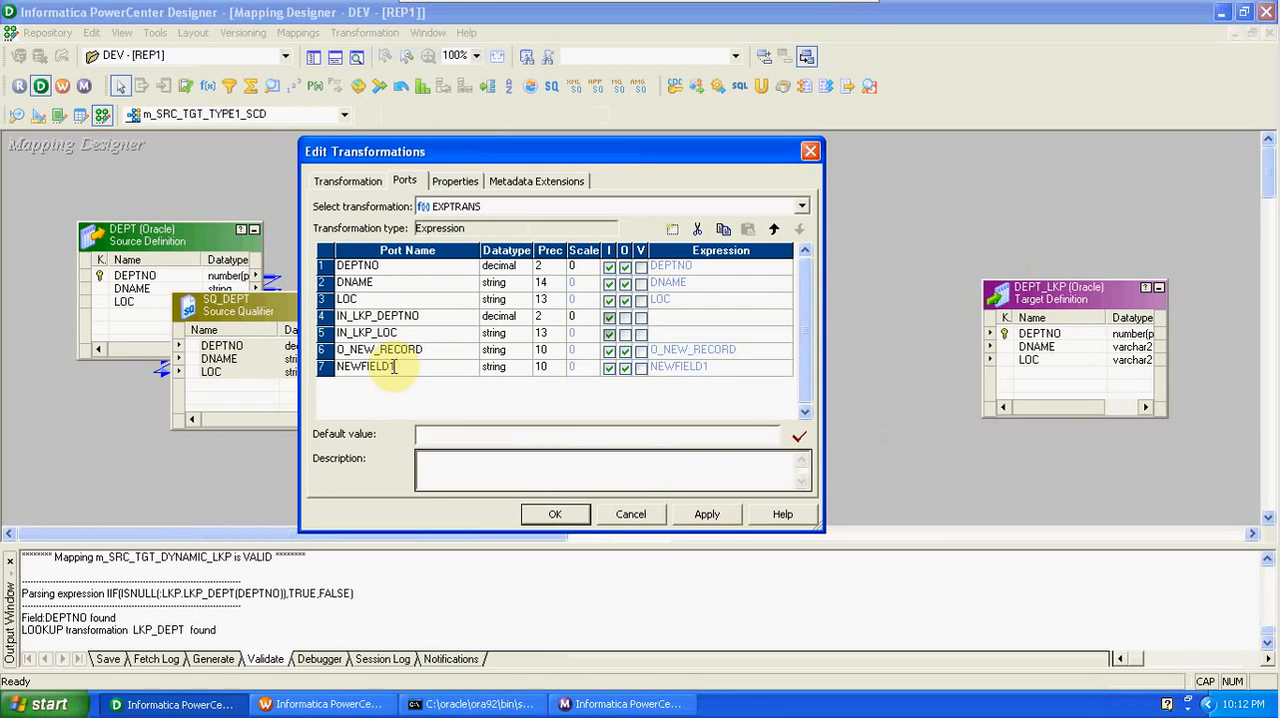
key("BackSpace")
key("BackSpace")
key("BackSpace")
key("BackSpace")
key("BackSpace")
key("BackSpace")
key("BackSpace")
key("BackSpace")
key("BackSpace")
type("O_UPDATE")
type("CORD")
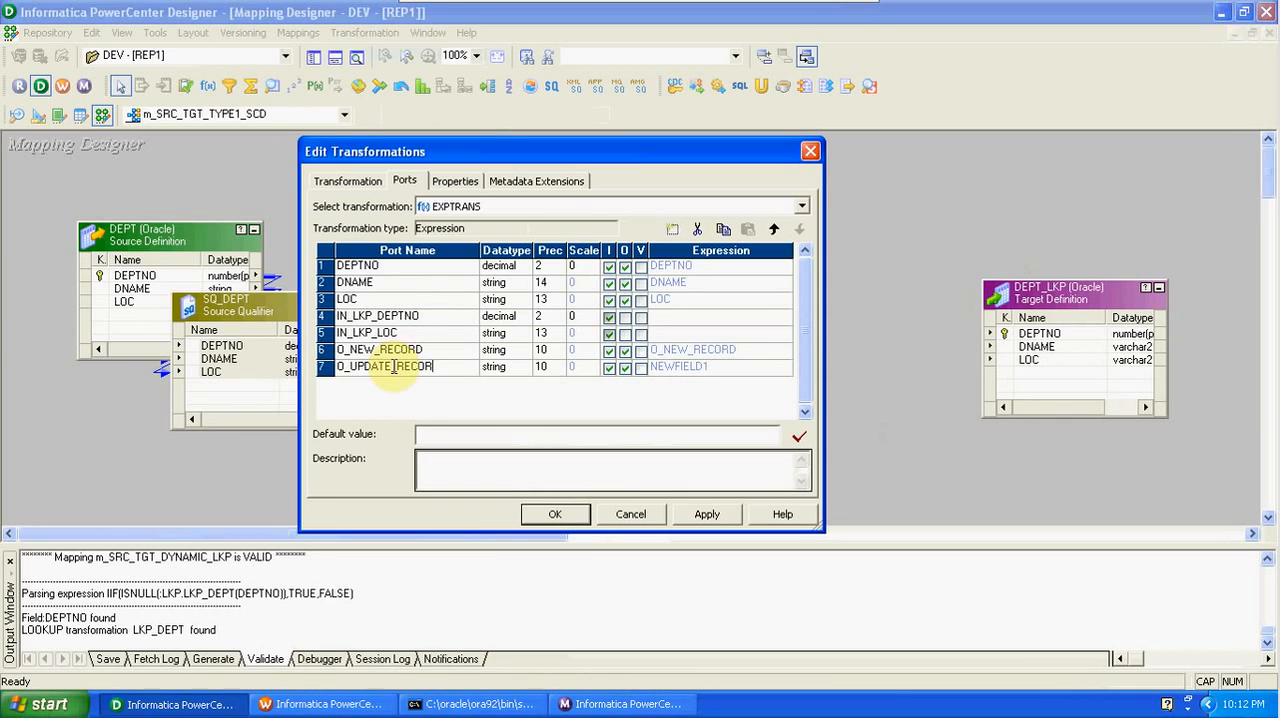
left_click(609, 350)
left_click(609, 367)
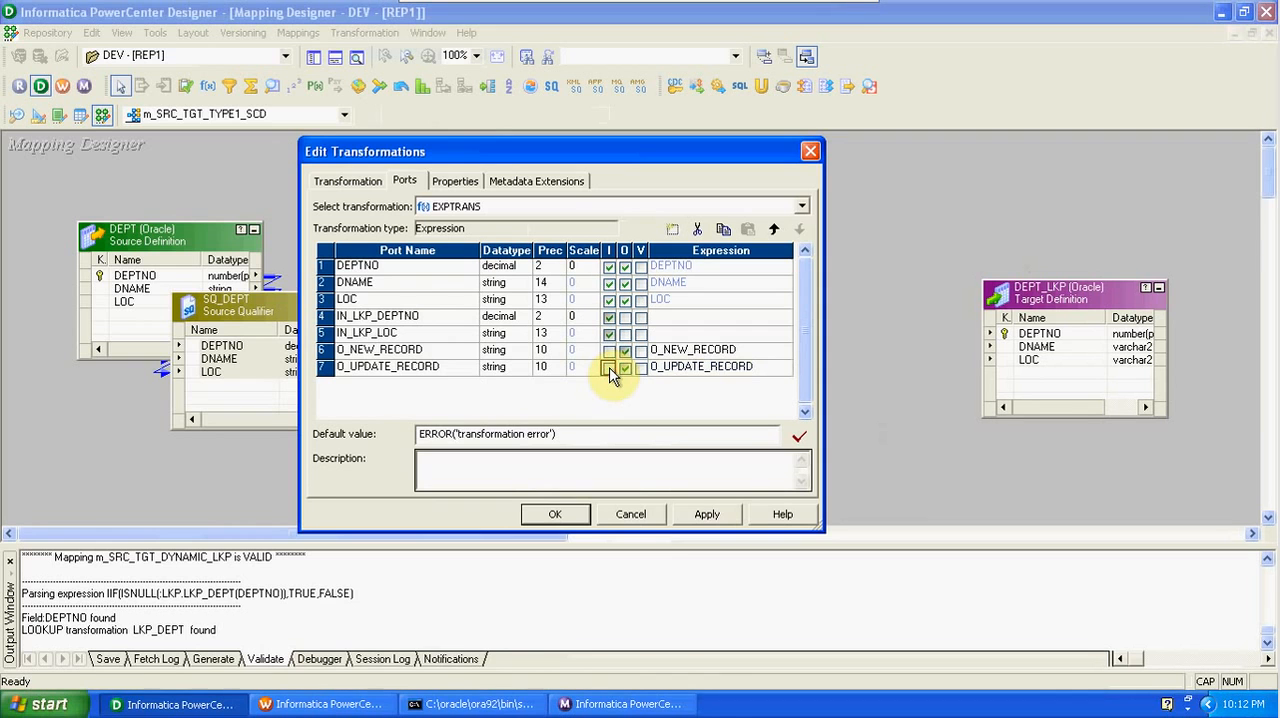
- Set the O_NEW_RECORD expression to IIF(ISNULL(IN_LKP_DEPTNO),TRUE,FALSE), validate it and accept it
left_click(720, 350)
left_click(786, 350)
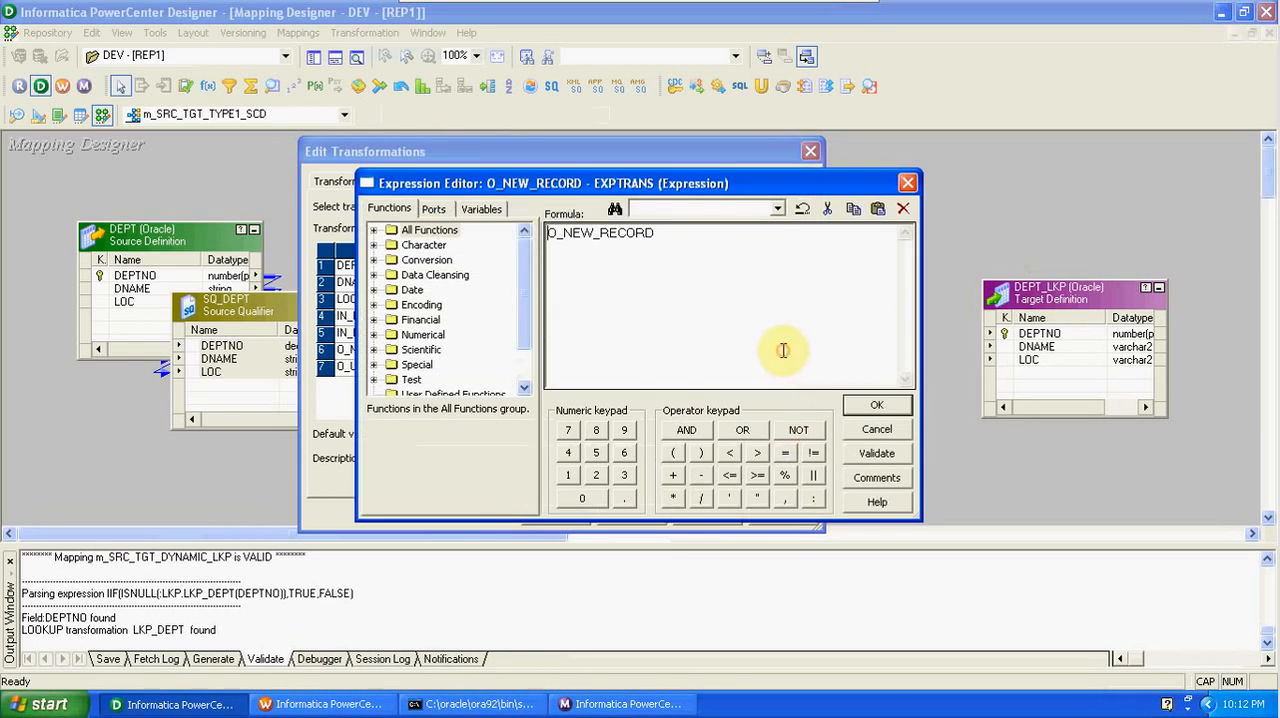
left_click_drag(709, 234, 542, 236)
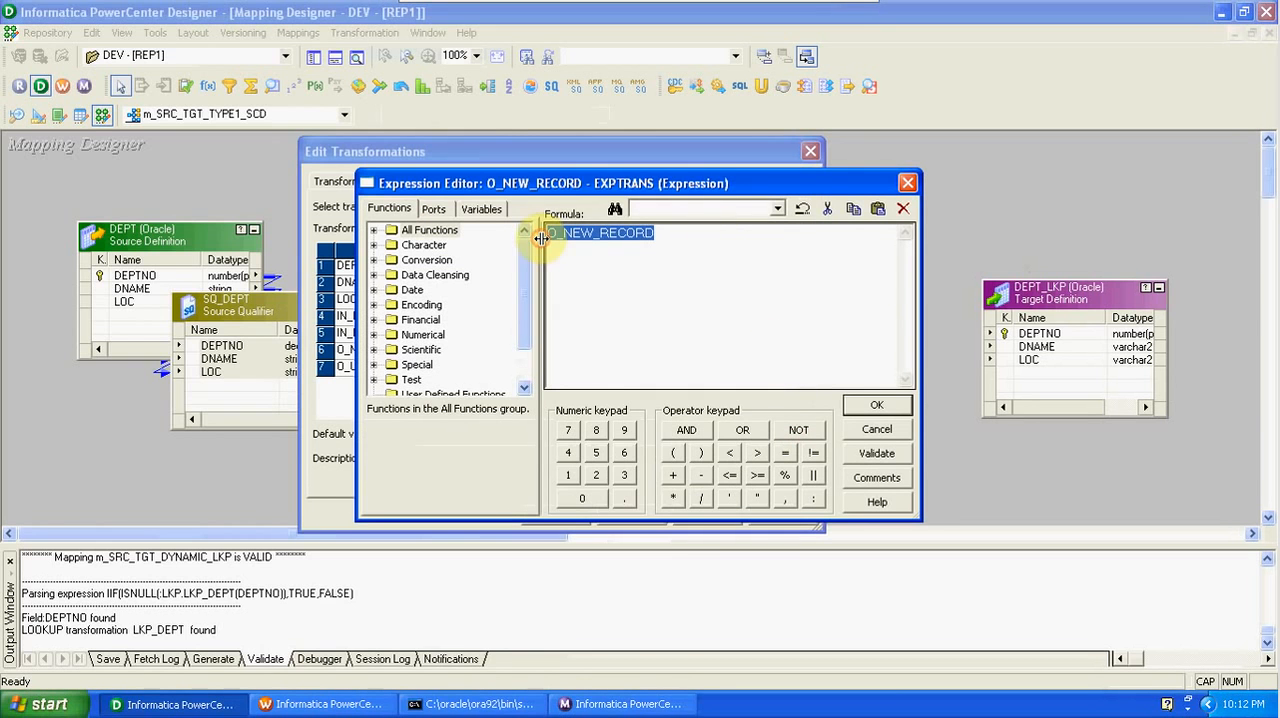
type("IIF(")
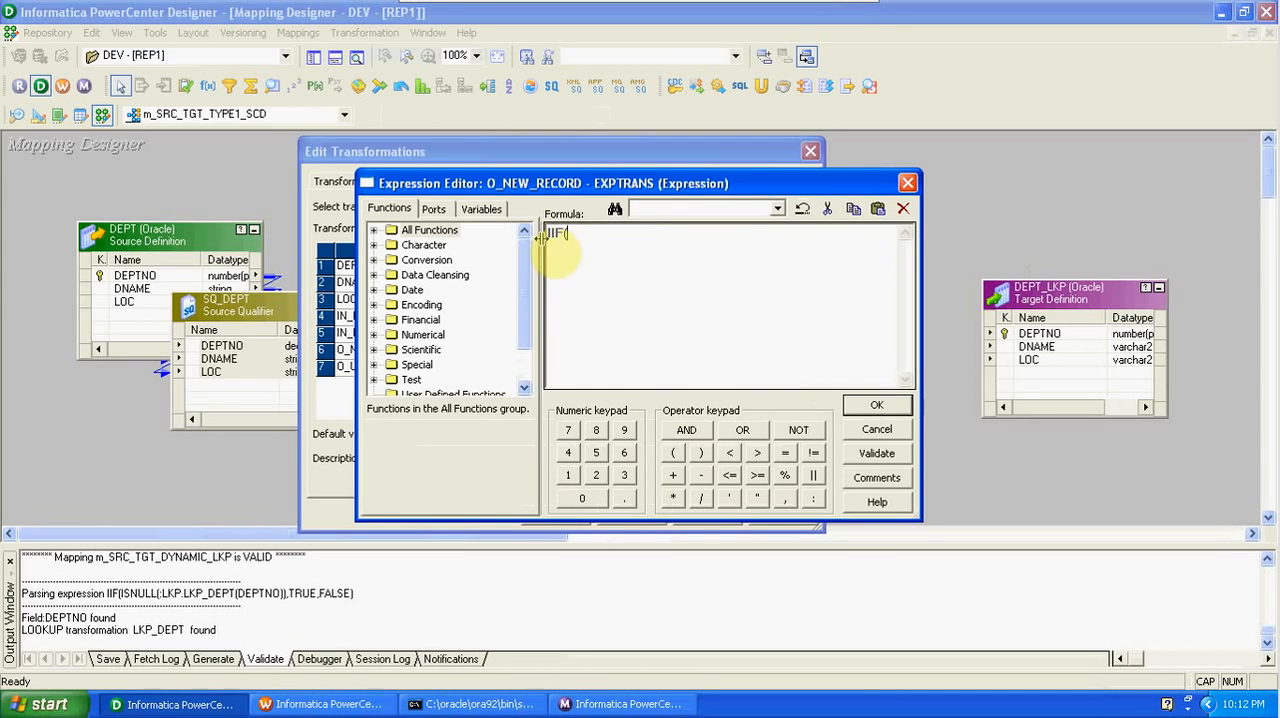
type("ISNULL(")
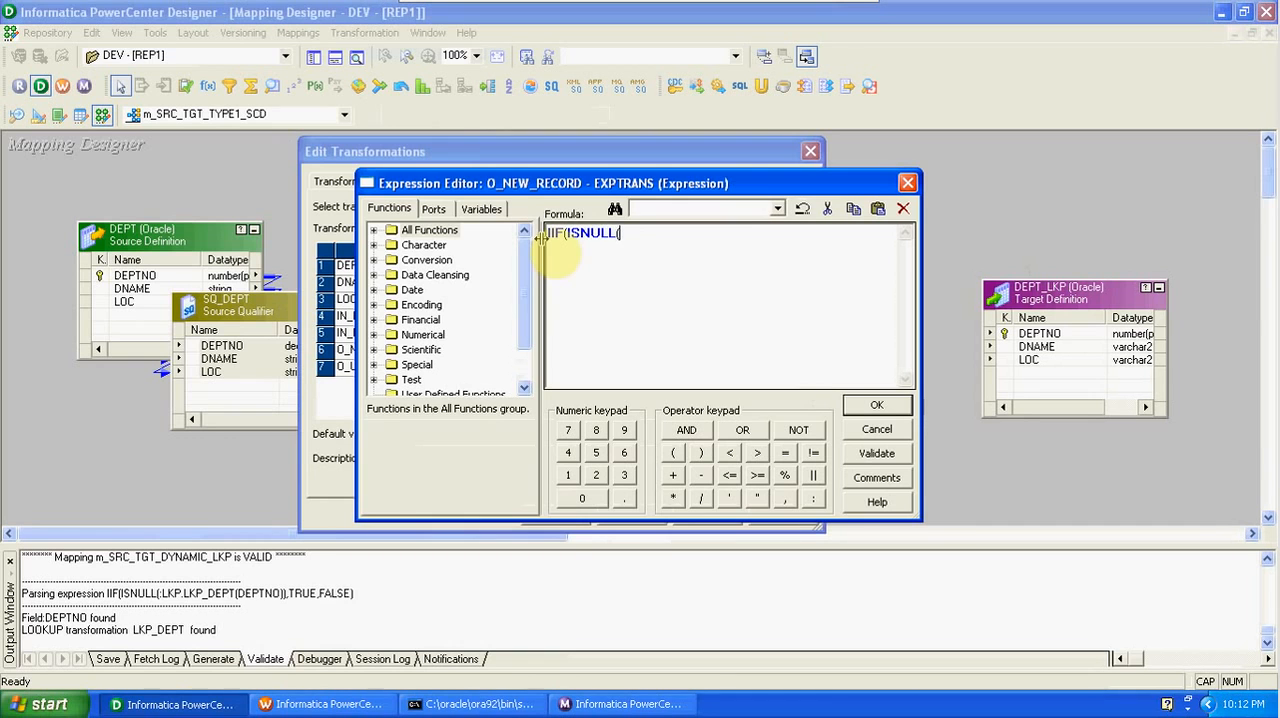
left_click(433, 210)
double_click(450, 290)
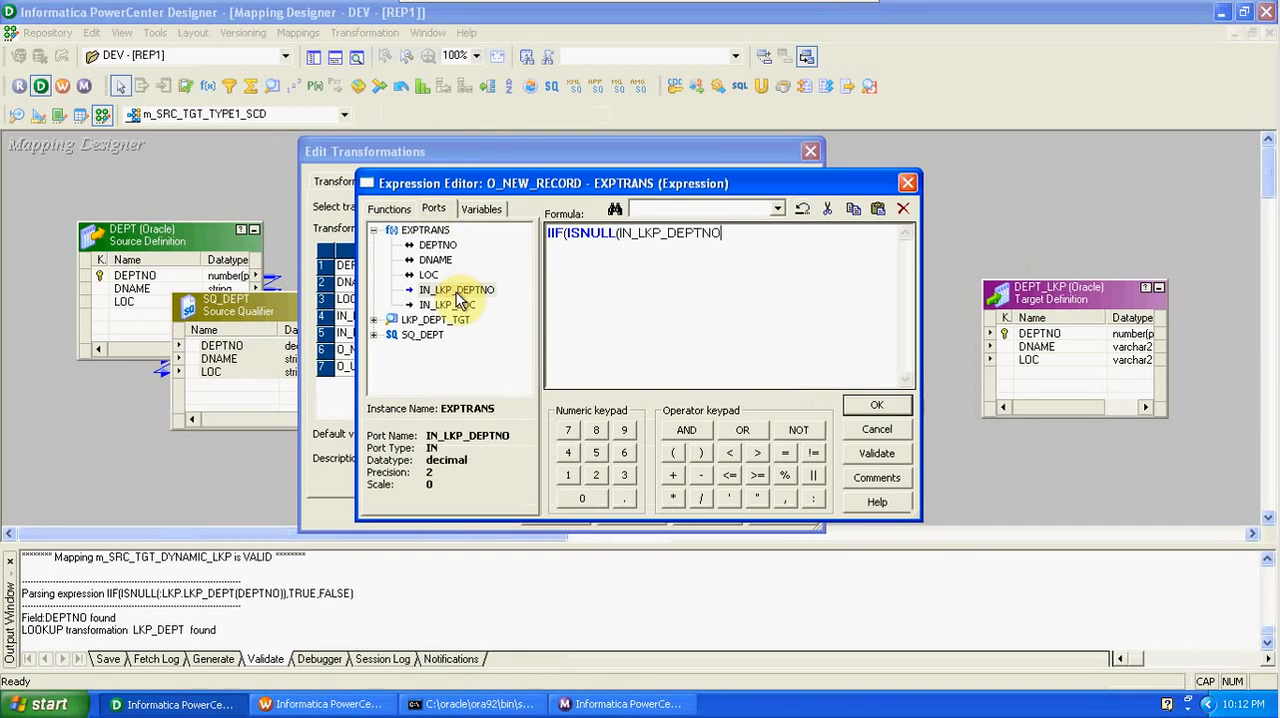
type("),TRUE,FALSE)")
left_click(890, 452)
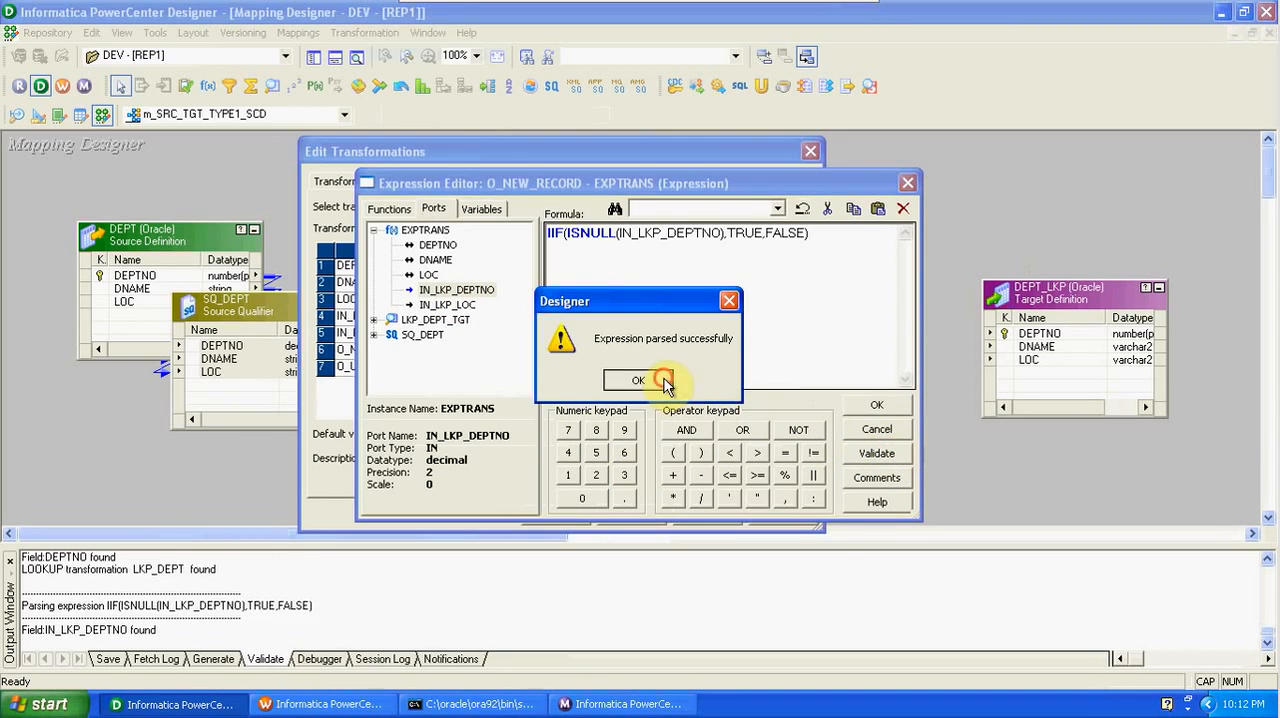
left_click(655, 380)
left_click(865, 402)
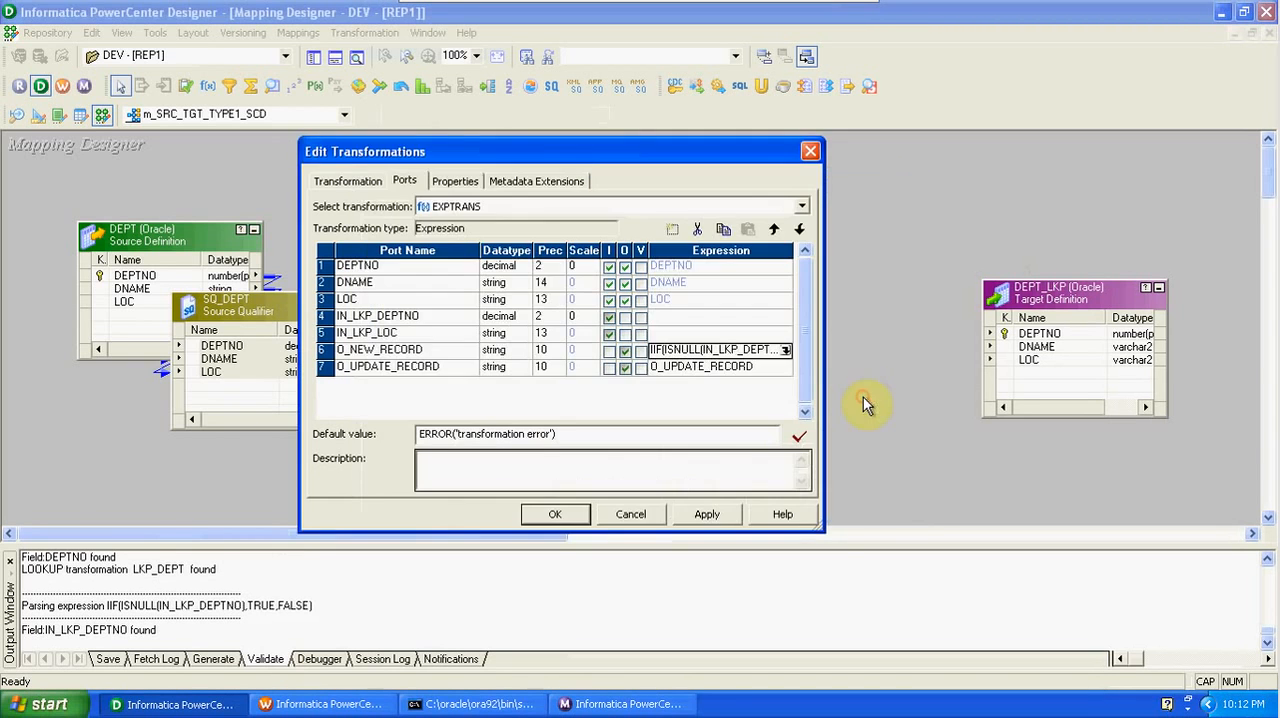
- Replace the O_UPDATE_RECORD formula with the opening condition IIF(DEPTNO=IN_LKP_DEPTNO, using the expression's ports
left_click(780, 366)
left_click(786, 366)
left_click_drag(680, 233, 514, 243)
type("IIF(")
left_click(434, 208)
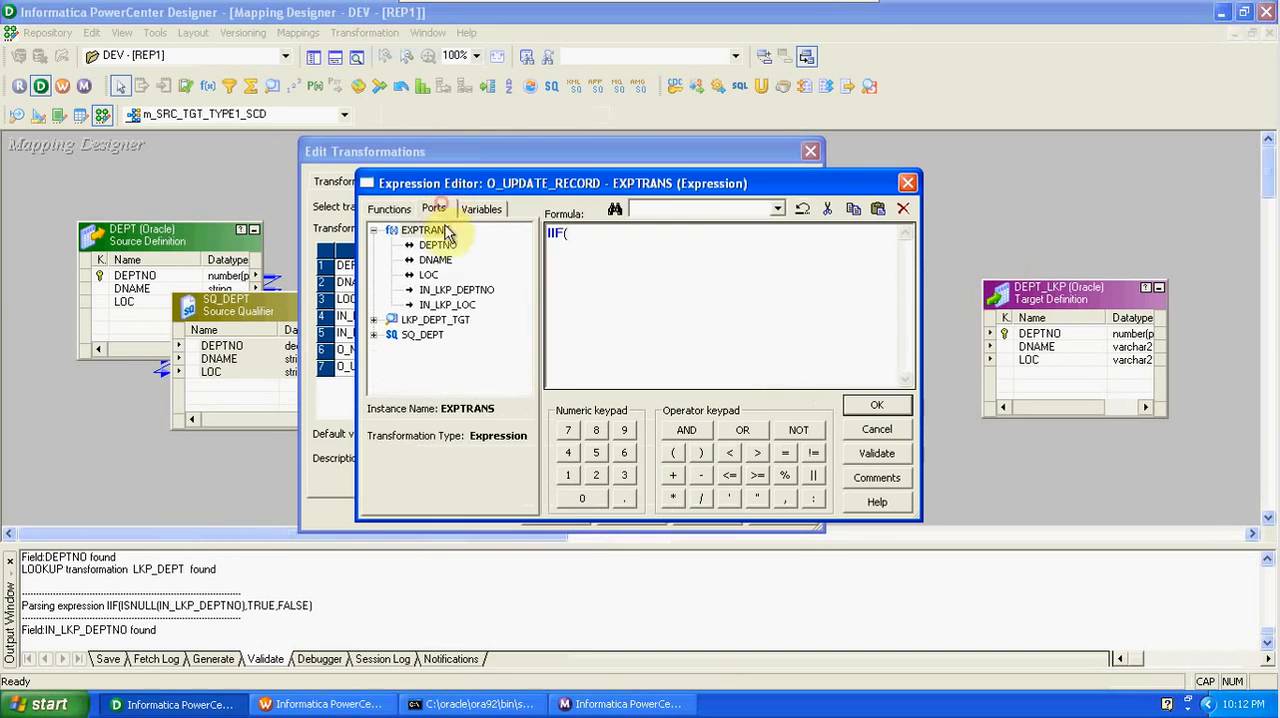
double_click(438, 245)
type("=")
double_click(451, 290)
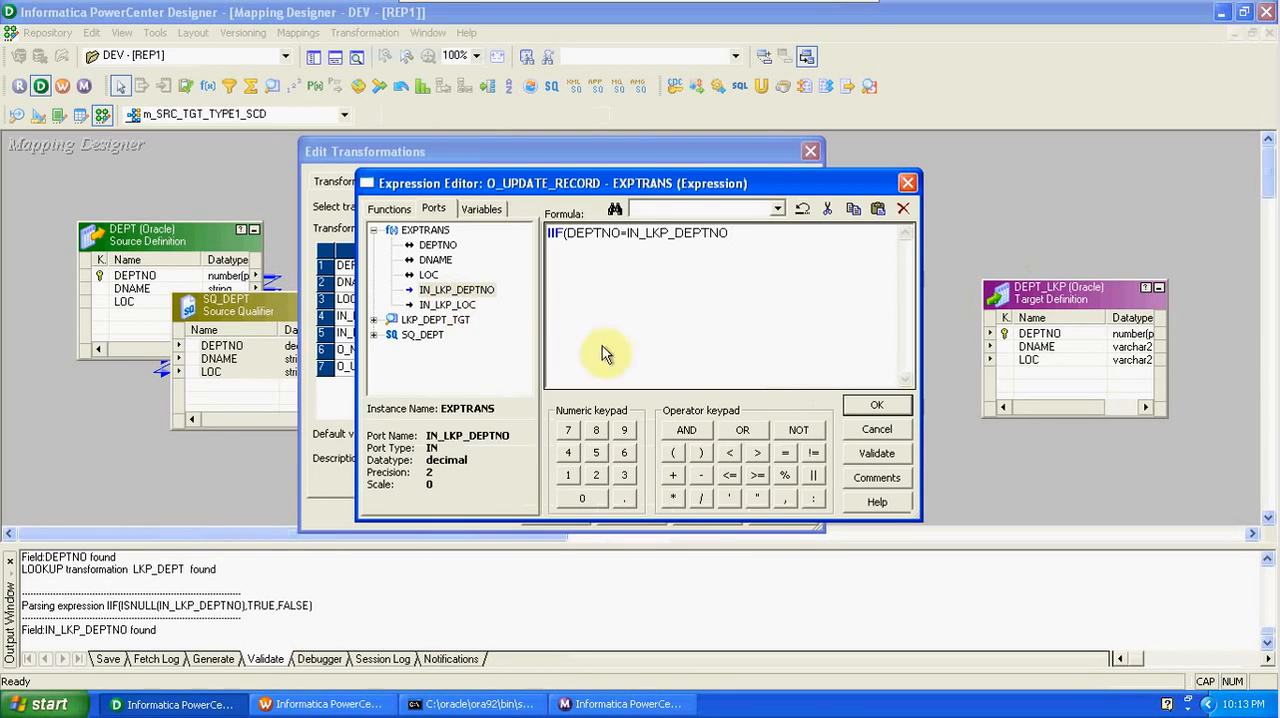
- Extend the O_UPDATE_RECORD condition with AND LOC != IN_LKP_LOC and append the results TRUE,FALSE
left_click(686, 432)
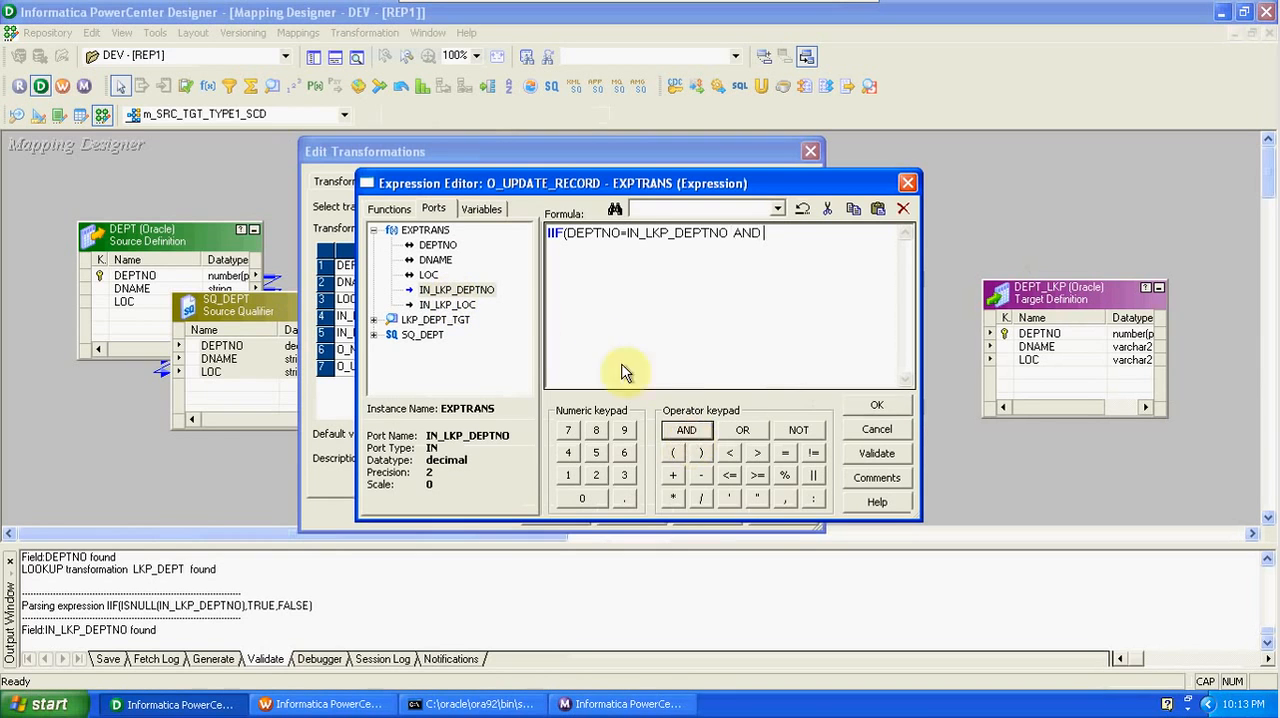
double_click(428, 274)
left_click(812, 452)
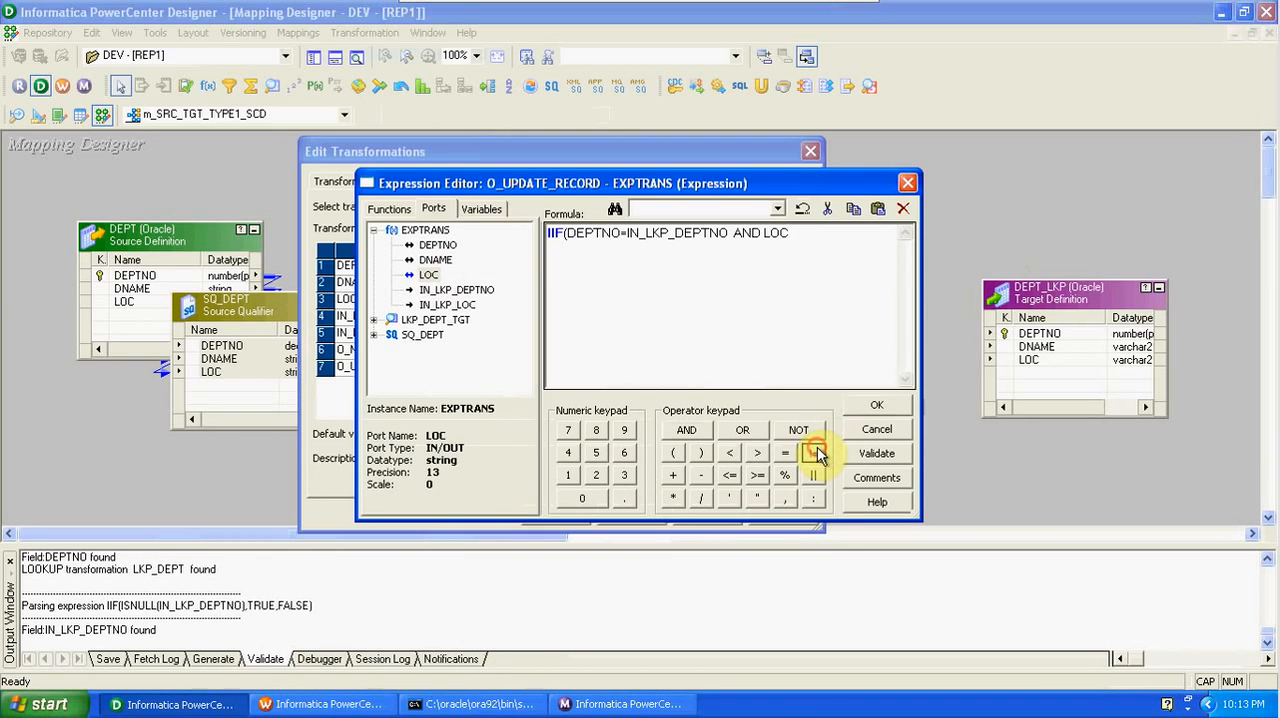
left_click(472, 306)
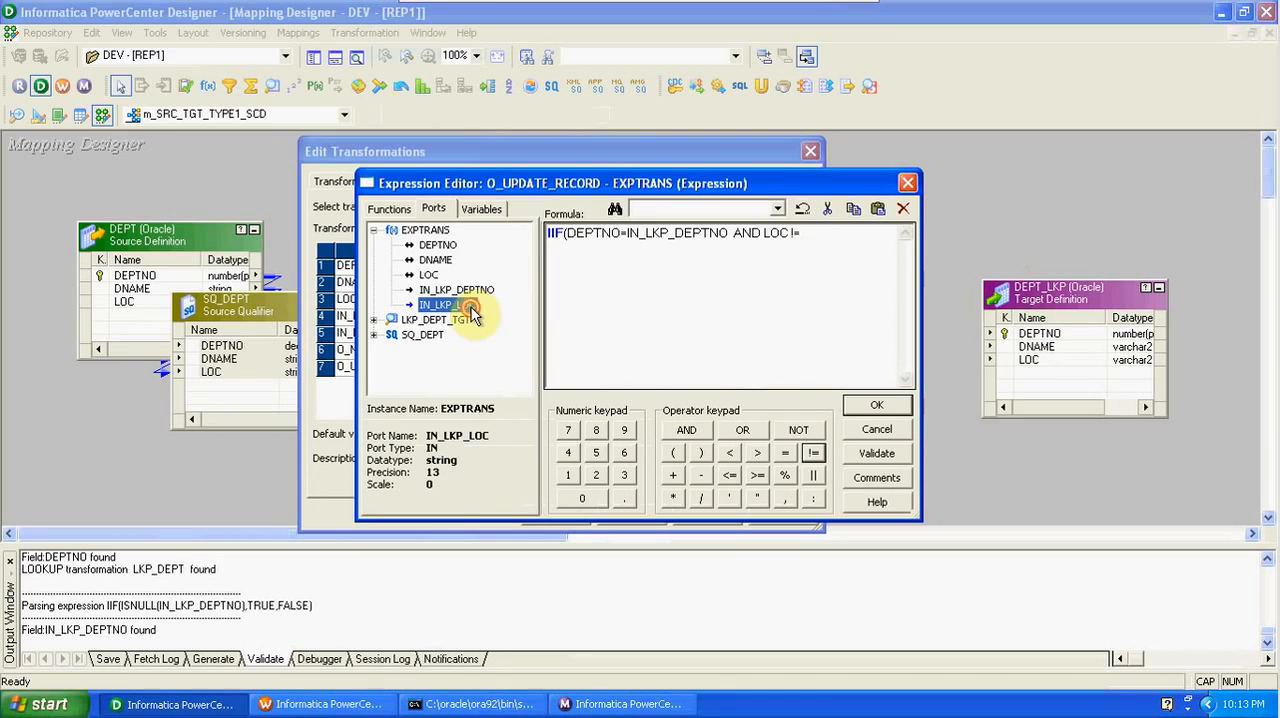
double_click(473, 308)
type(",T")
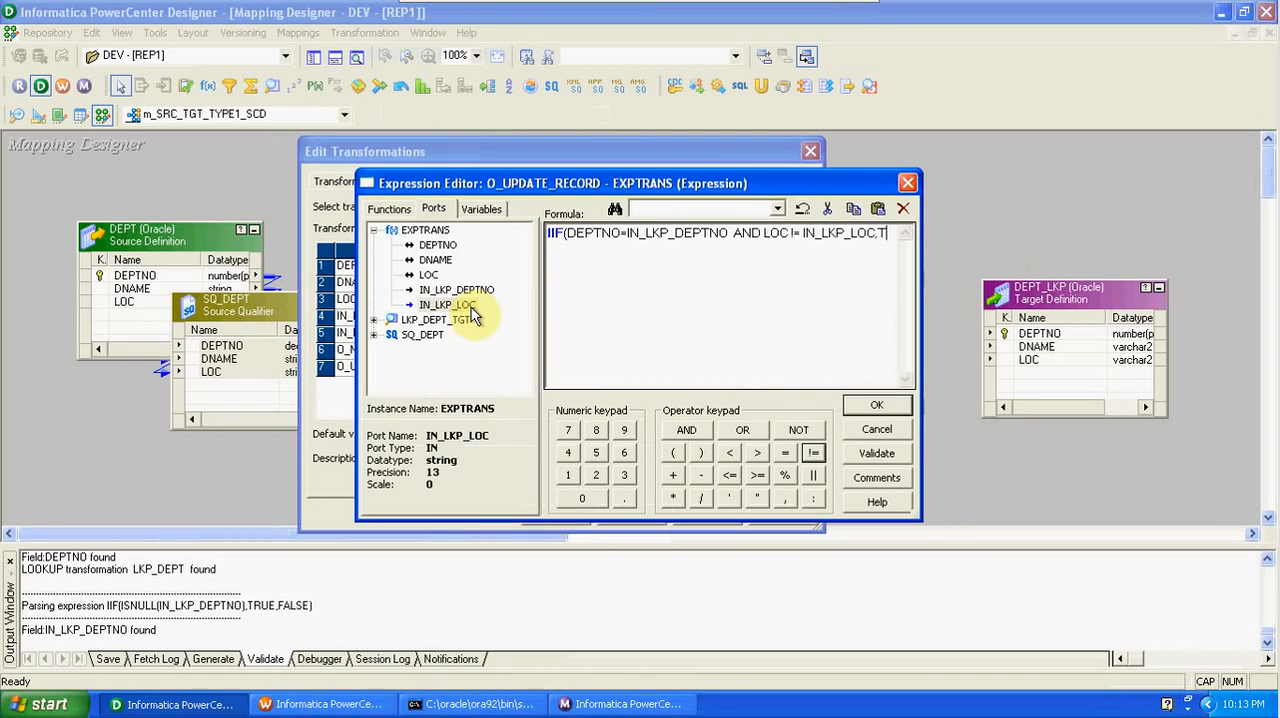
type("RUE,FALSE")
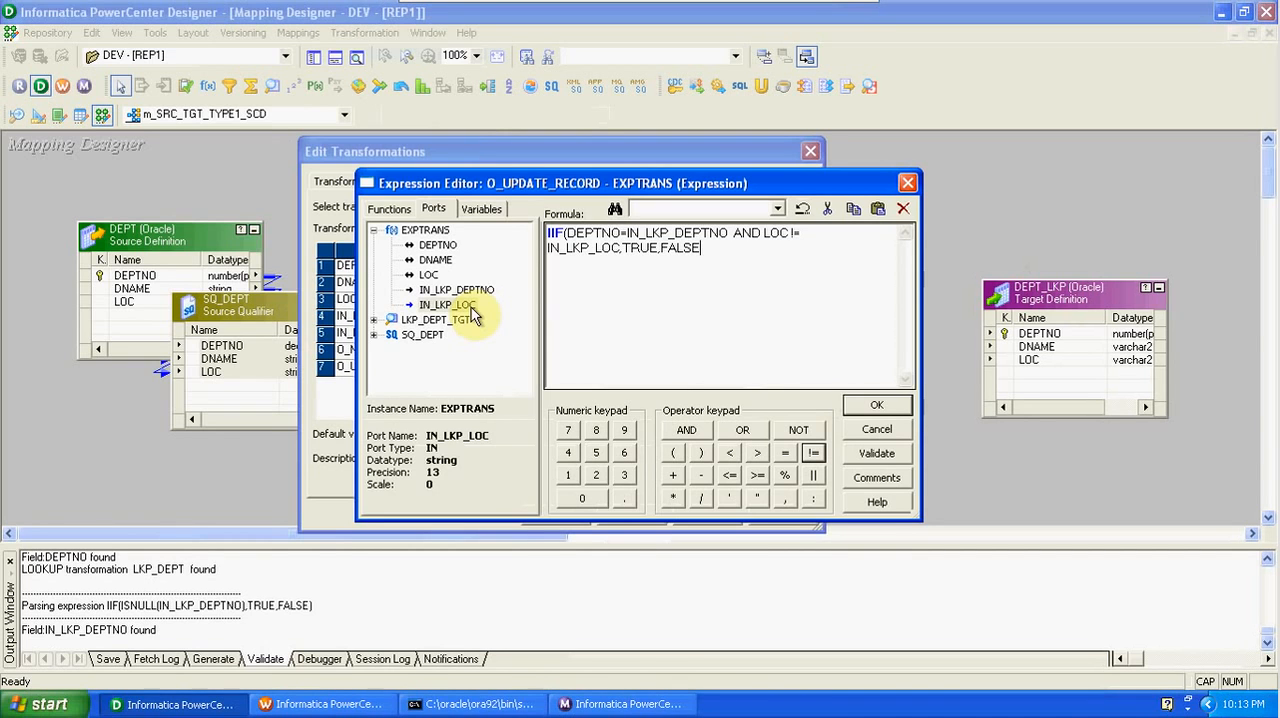
- Complete the O_UPDATE_RECORD formula with its closing parenthesis, then accept it and the EXPTRANS port edits
left_click(877, 404)
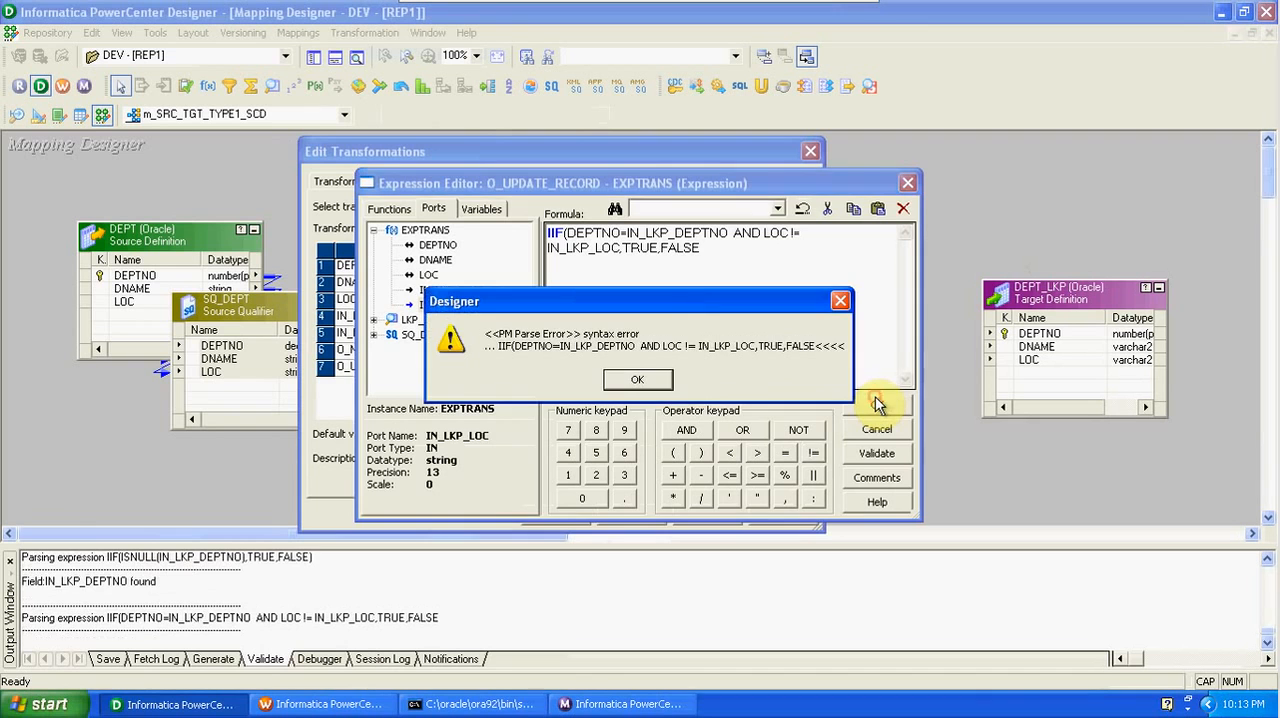
left_click(648, 381)
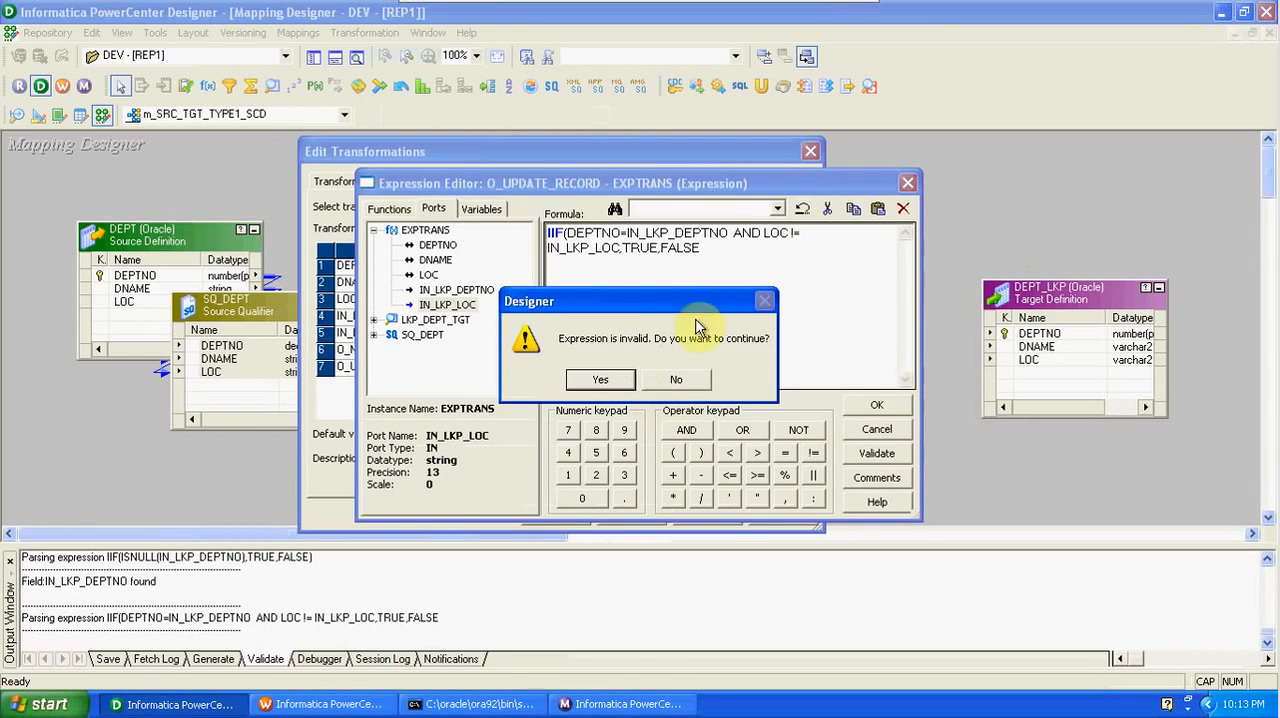
left_click(673, 380)
type(")")
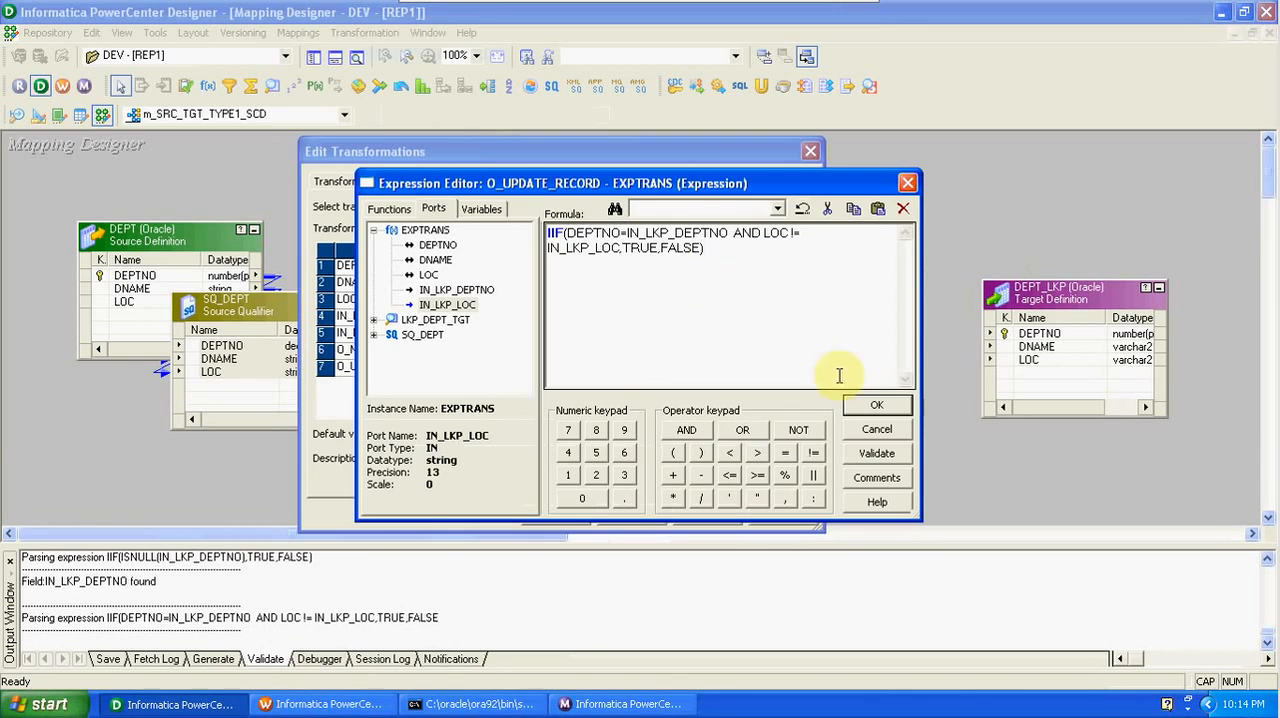
left_click(877, 404)
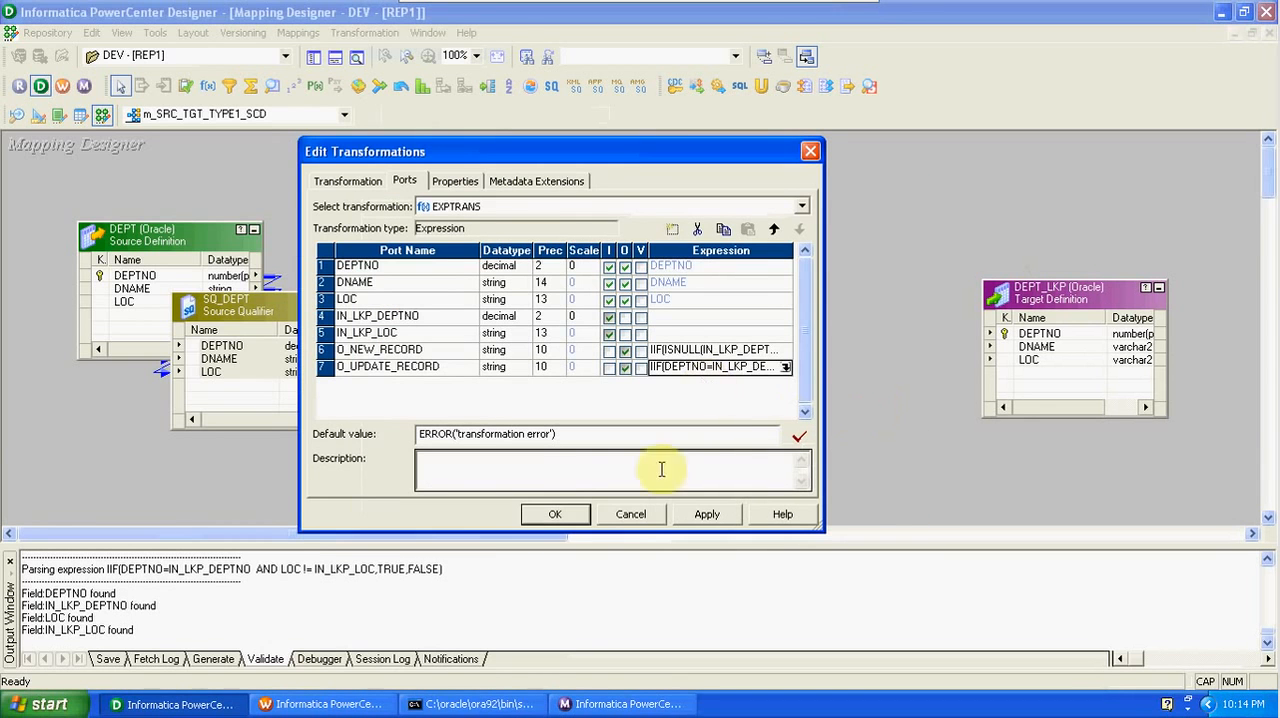
left_click(554, 514)
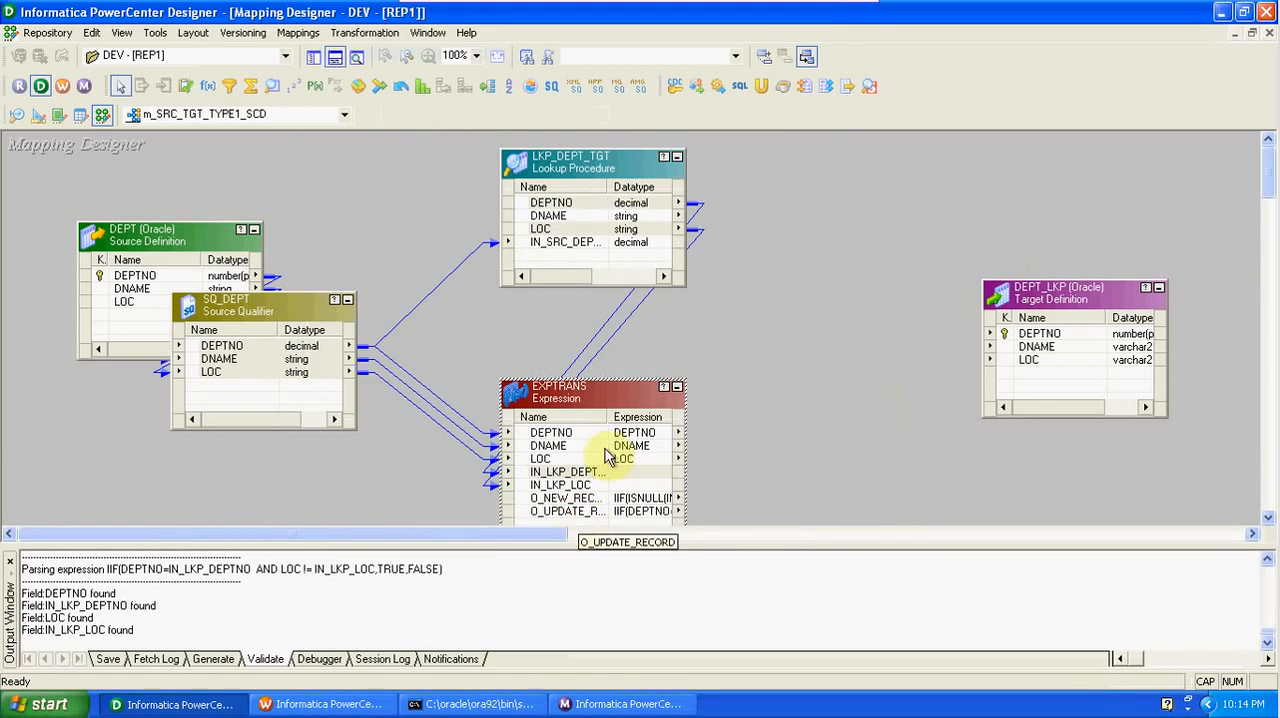
- Move the EXPTRANS box up so it sits just below the LKP_DEPT_TGT lookup
left_click_drag(594, 399, 590, 347)
left_click(628, 422)
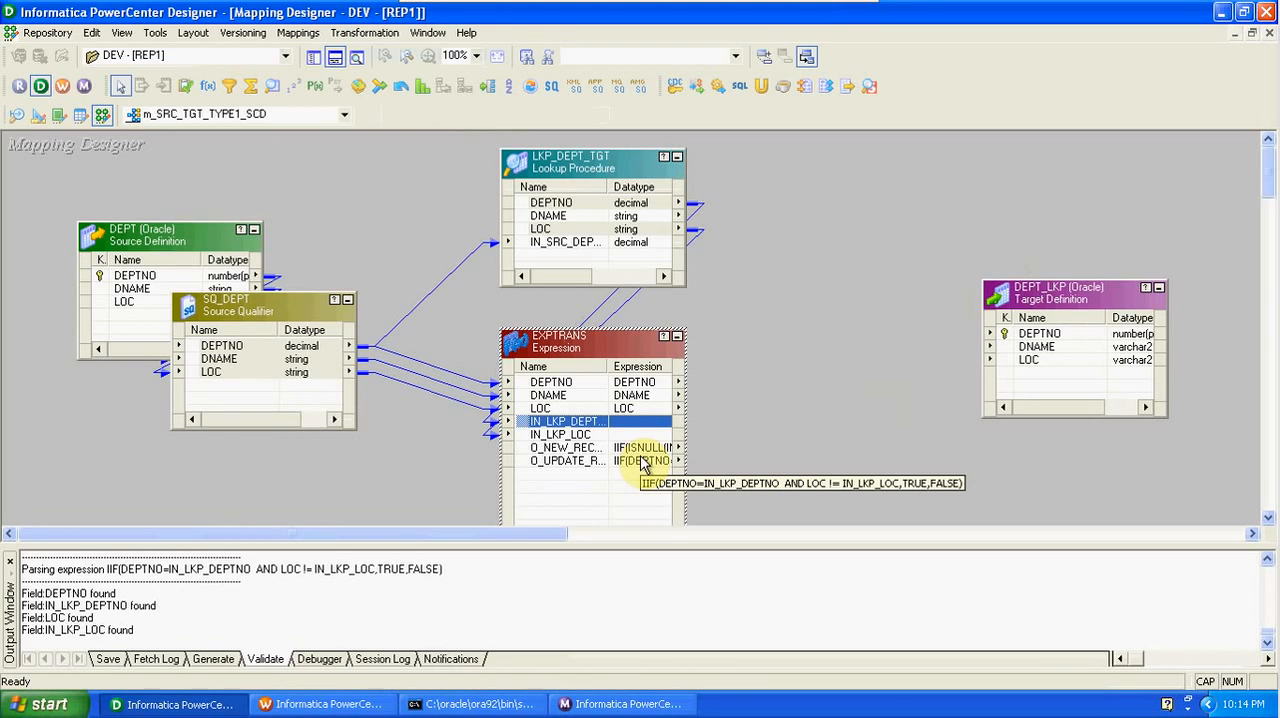
left_click(742, 412)
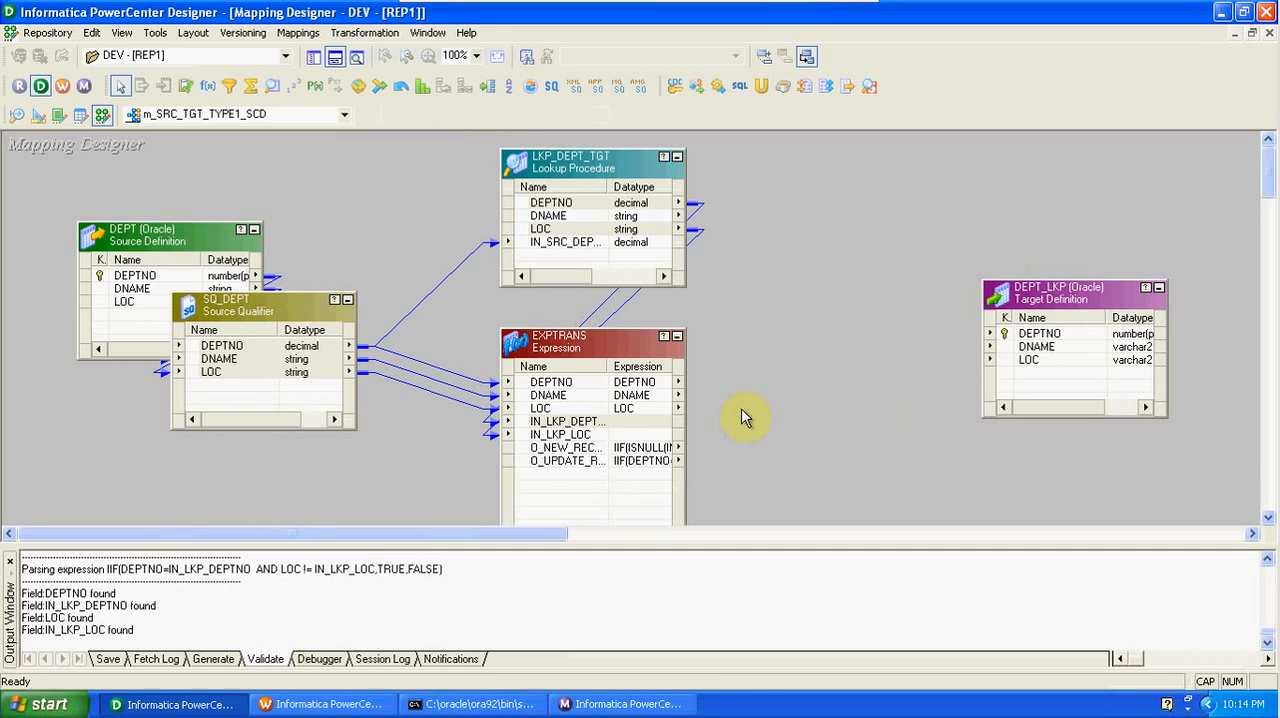
- Add a Router transformation between EXPTRANS and the DEPT_LKP target, spacing the boxes apart, and hide the output window
left_click(487, 86)
left_click(811, 194)
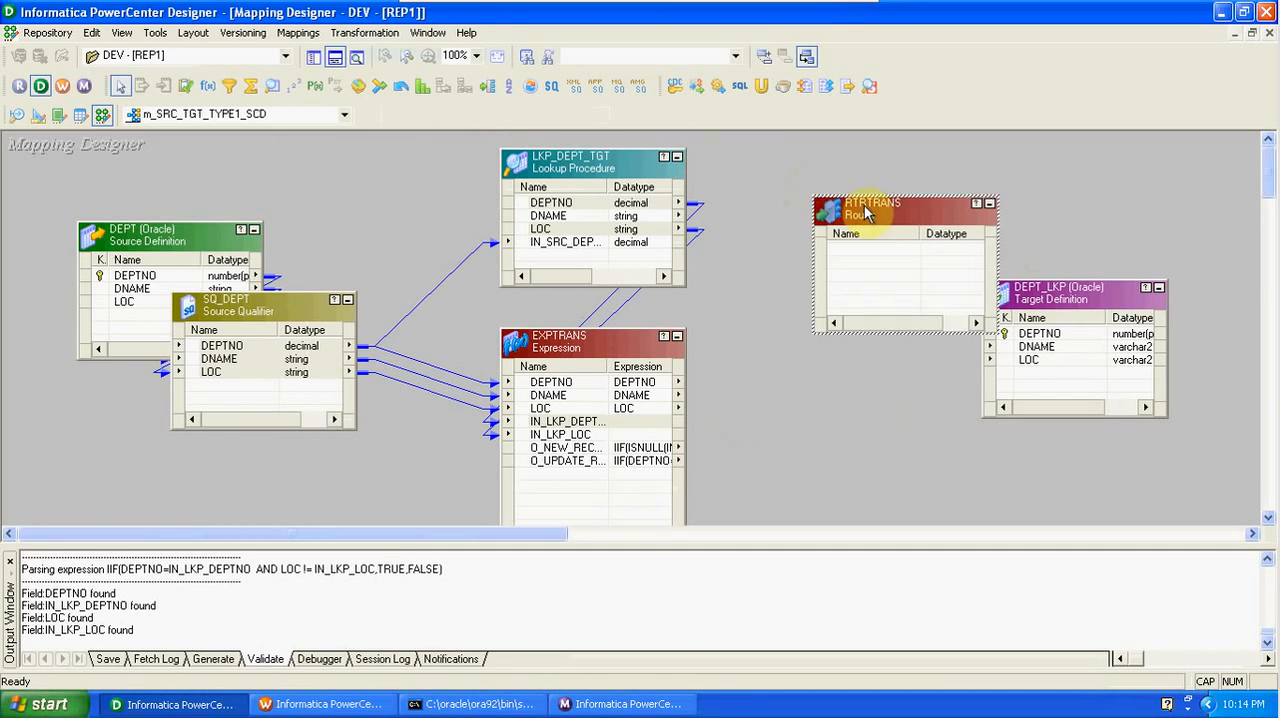
left_click_drag(852, 220, 798, 227)
left_click_drag(1054, 301, 1068, 303)
left_click(335, 56)
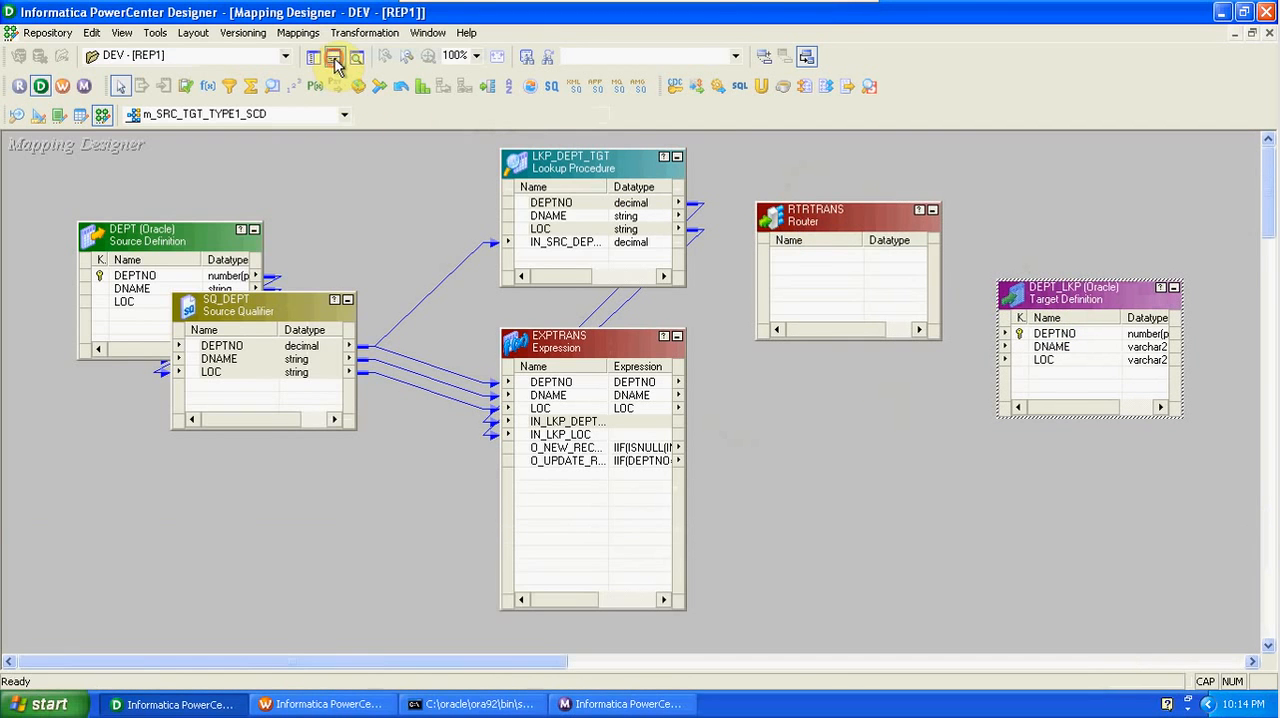
- Link DEPTNO, DNAME, LOC, O_NEW_RECORD and O_UPDATE_RECORD from EXPTRANS into the RTRTRANS router
left_click_drag(800, 218, 802, 240)
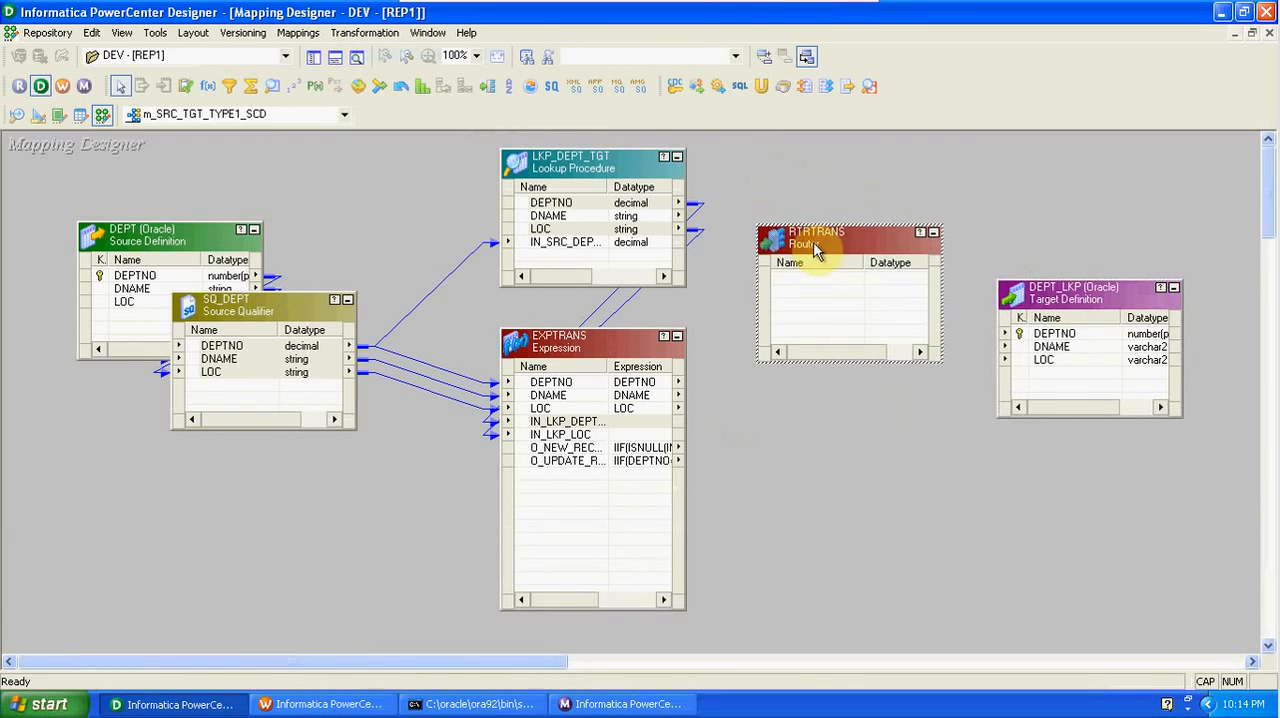
left_click(570, 383)
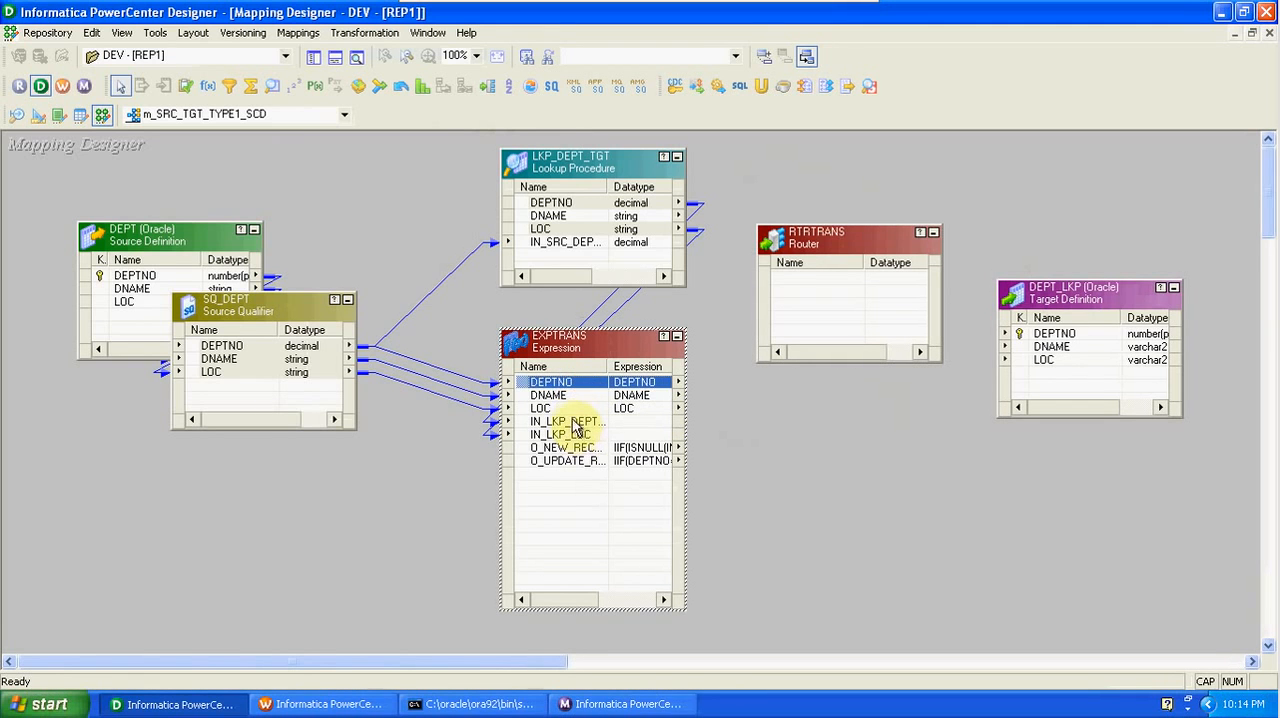
left_click(566, 411, "shift")
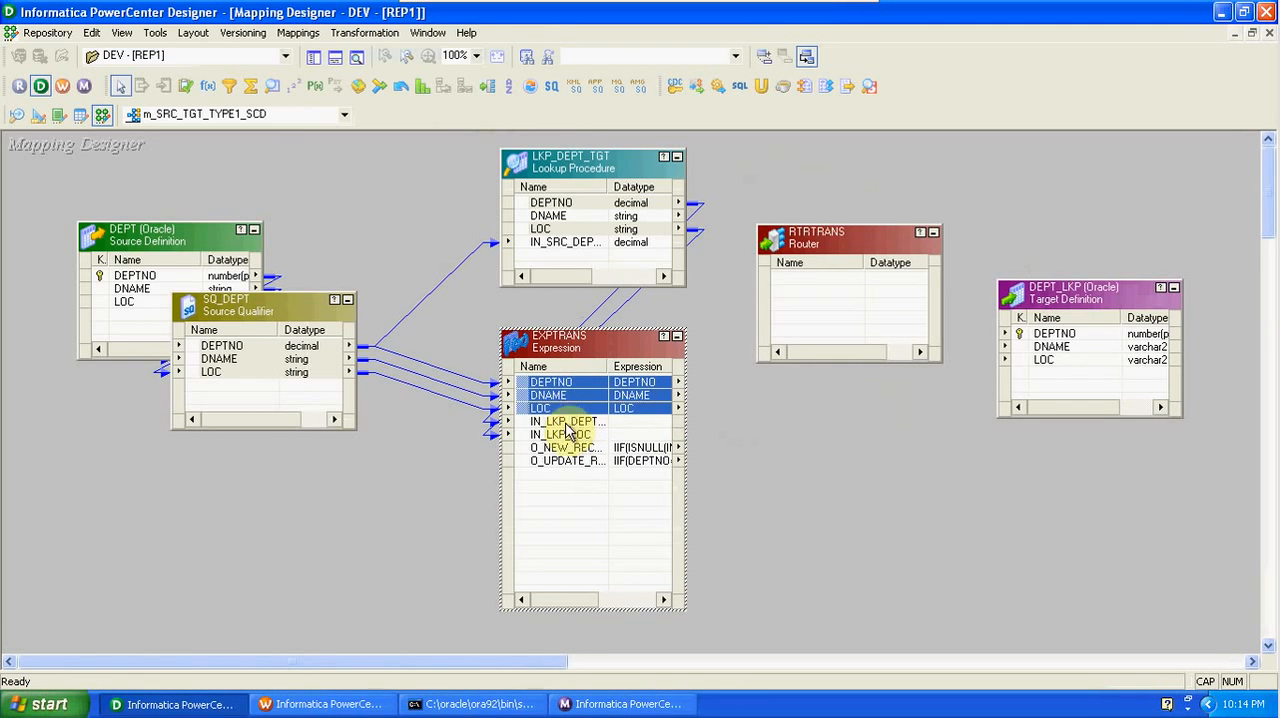
left_click(568, 447, "ctrl")
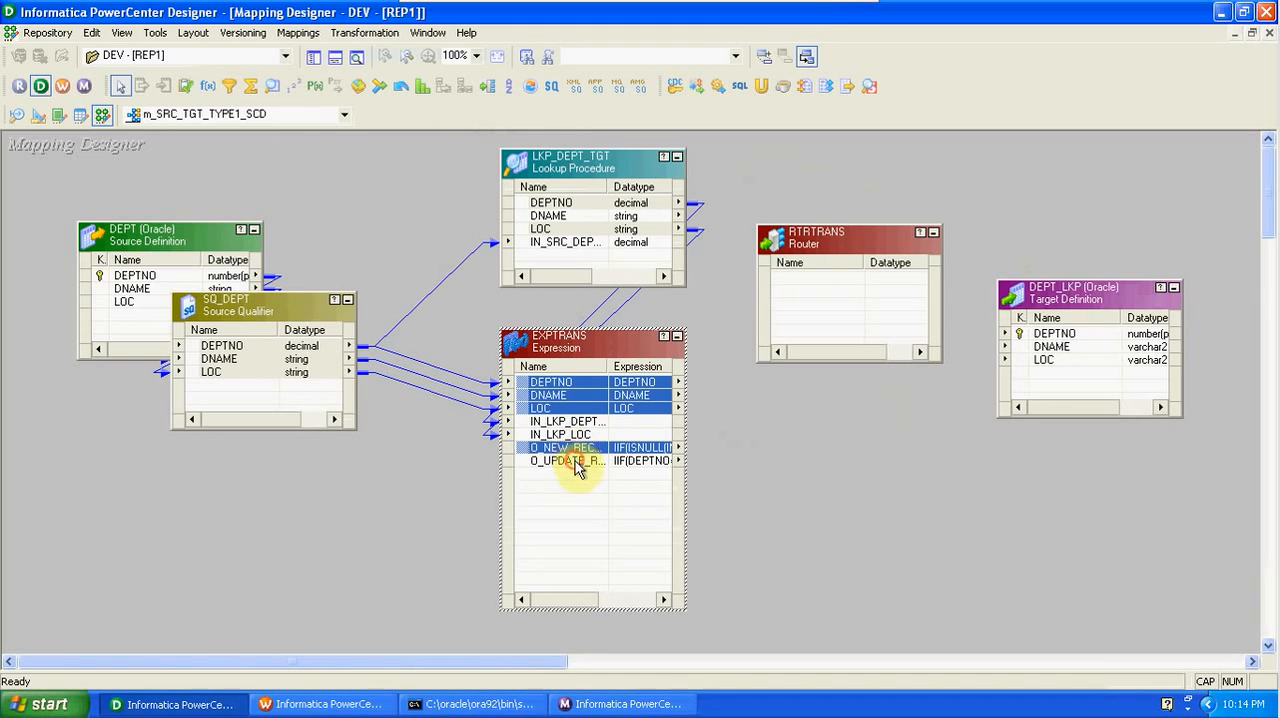
left_click(576, 462, "ctrl")
left_click_drag(553, 383, 849, 277)
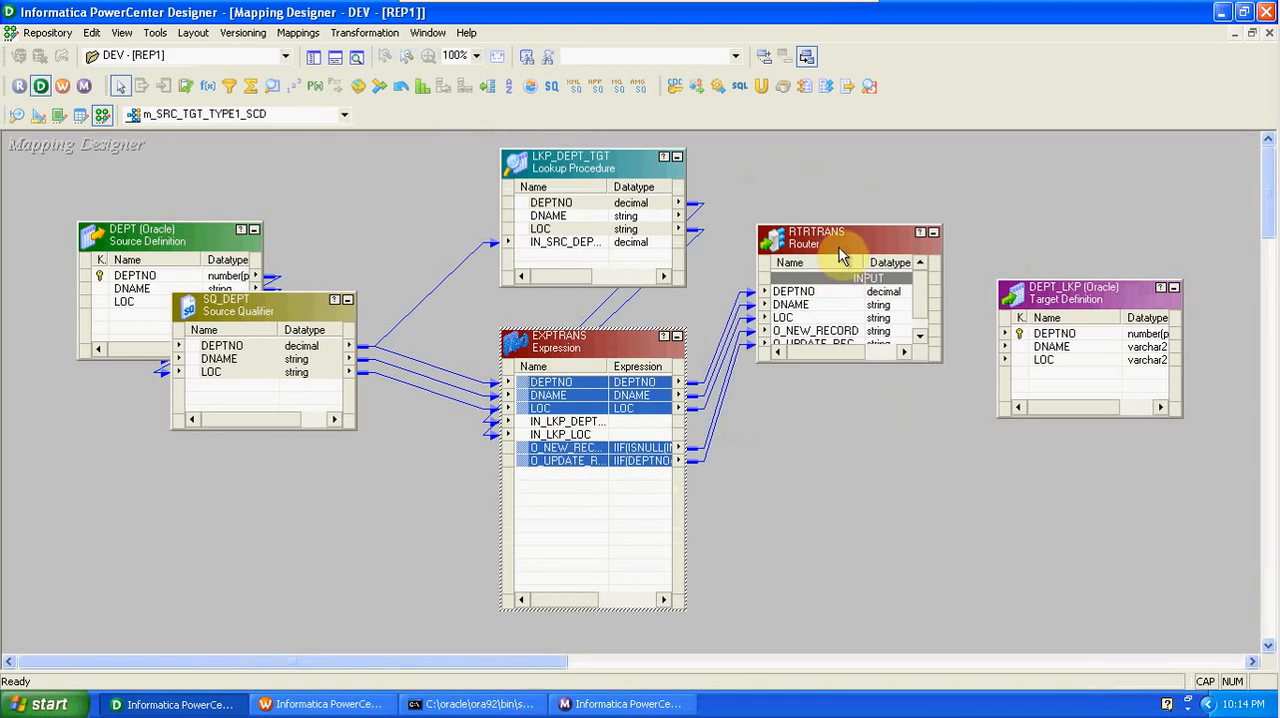
- Add two groups to the RTRTRANS router and name the first one NEW_RECORD
double_click(840, 250)
left_click(505, 180)
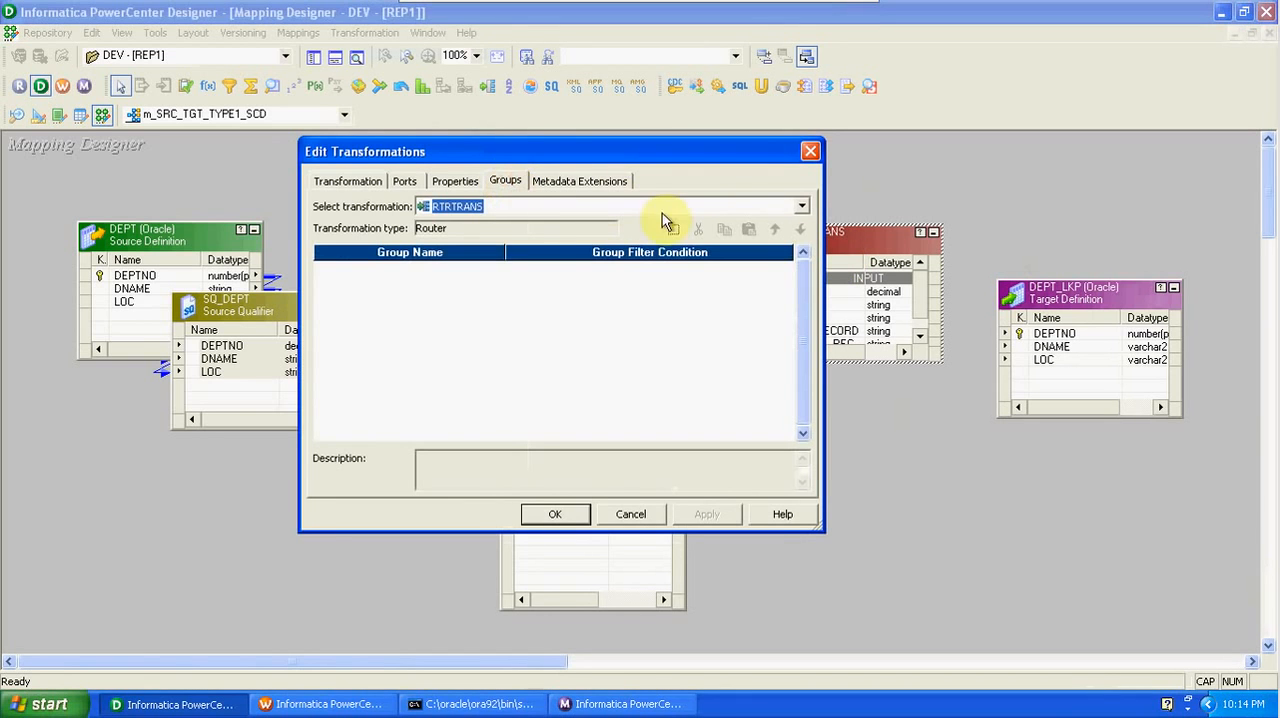
left_click(672, 231)
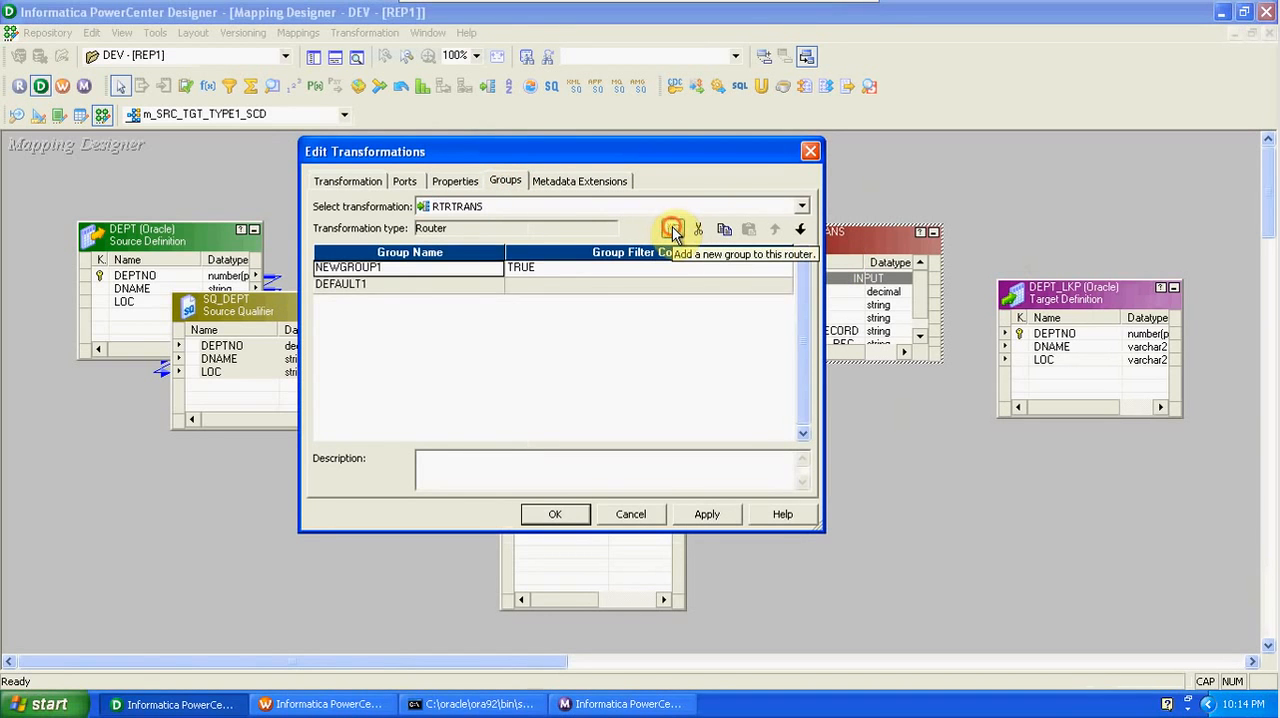
left_click(672, 231)
left_click(390, 270)
key("BackSpace")
key("BackSpace")
key("BackSpace")
key("BackSpace")
key("BackSpace")
key("BackSpace")
type("_RECORD")
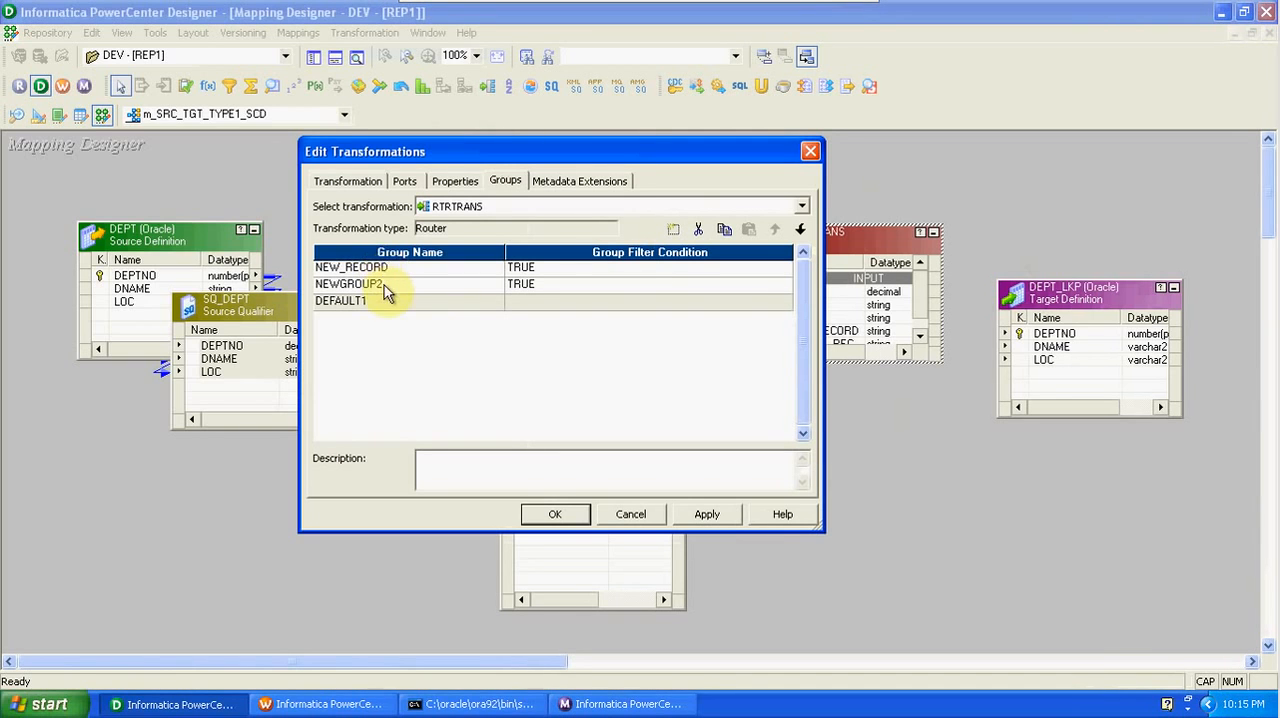
- Rename the router's second group as UPDATE_RECORD
left_click(384, 285)
key("BackSpace")
key("BackSpace")
key("BackSpace")
key("BackSpace")
key("BackSpace")
key("BackSpace")
key("BackSpace")
key("BackSpace")
key("BackSpace")
type("UPDATE_RECORD")
- Replace the NEW_RECORD group's filter condition with the O_NEW_RECORD port and accept the formula
left_click(780, 268)
left_click_drag(629, 241, 549, 233)
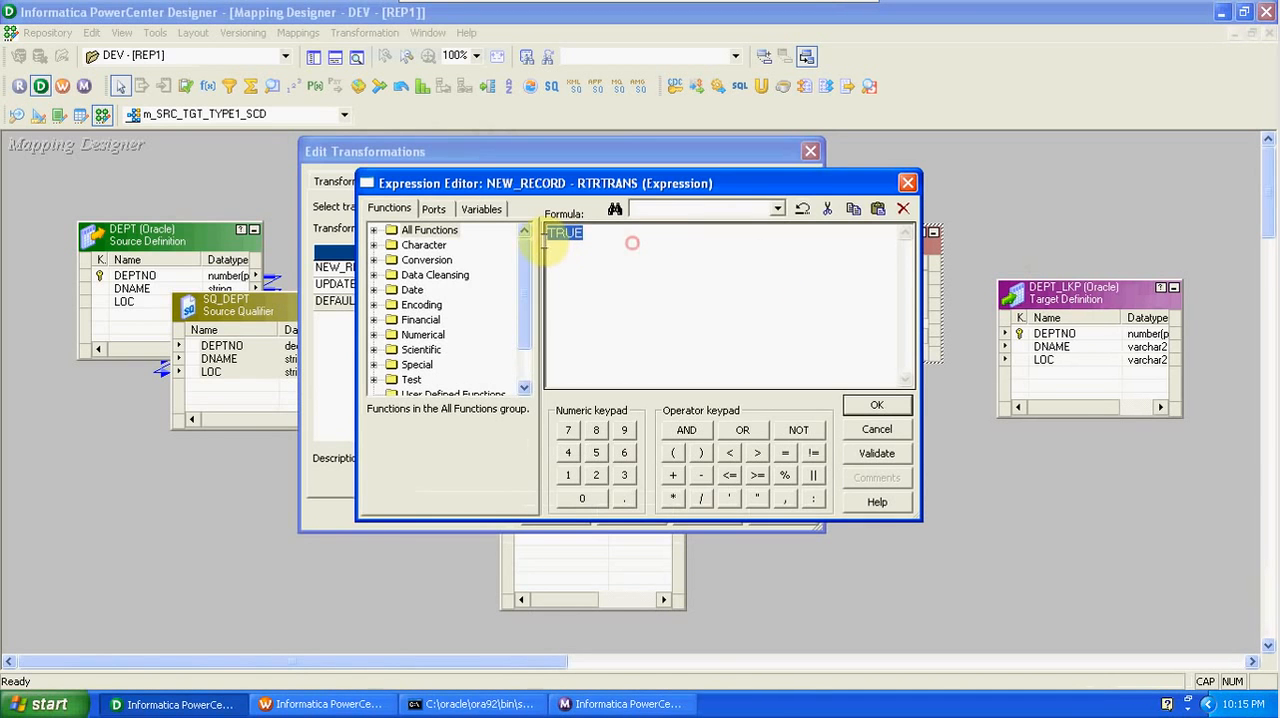
left_click(431, 210)
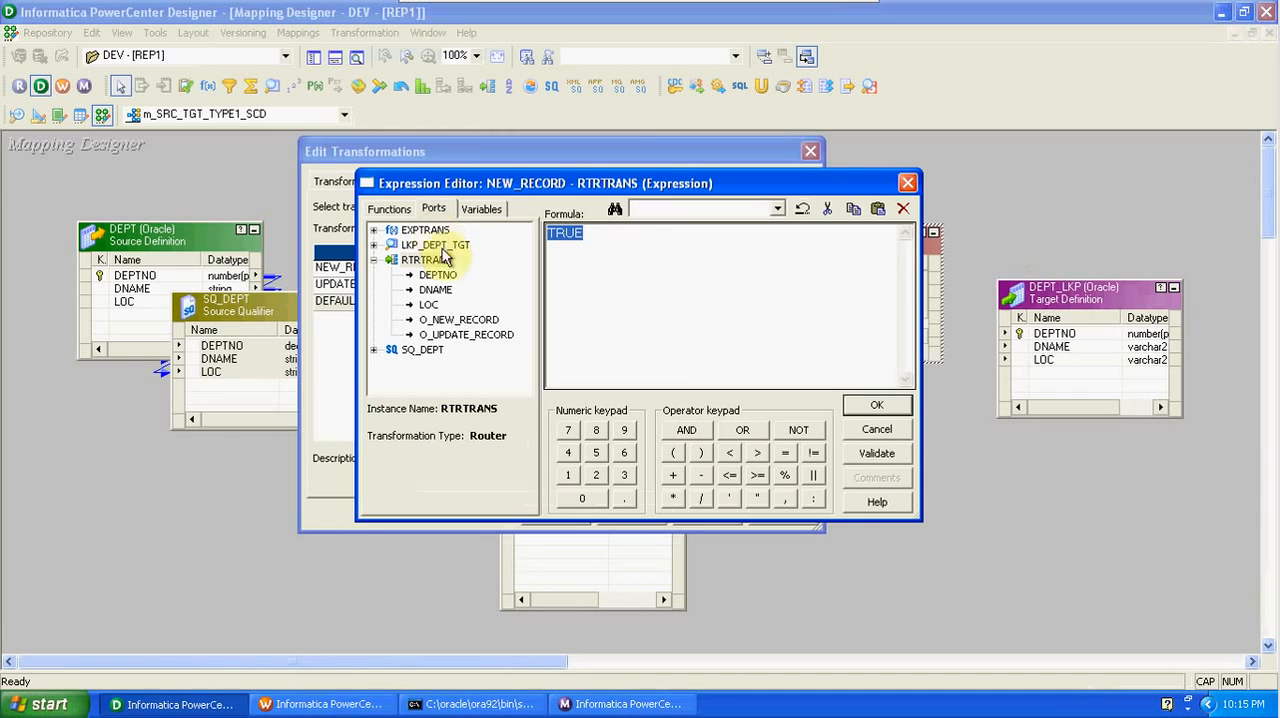
left_click(452, 321)
double_click(452, 321)
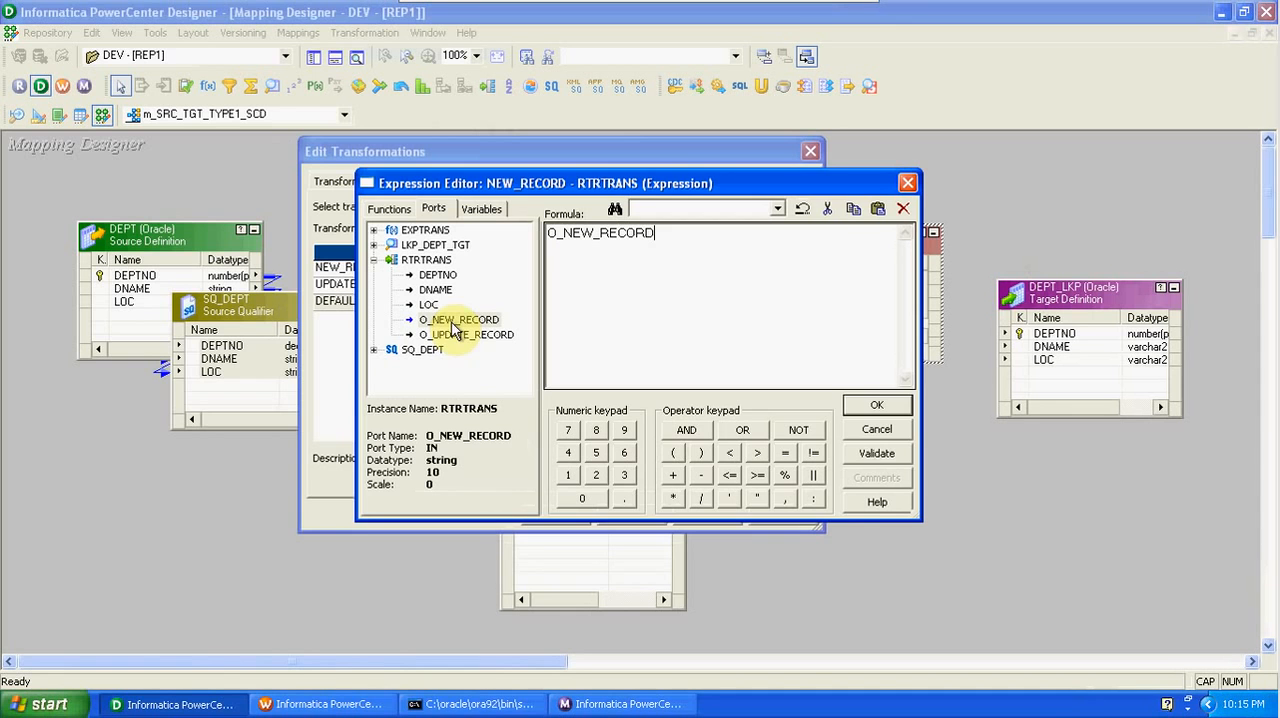
left_click(860, 412)
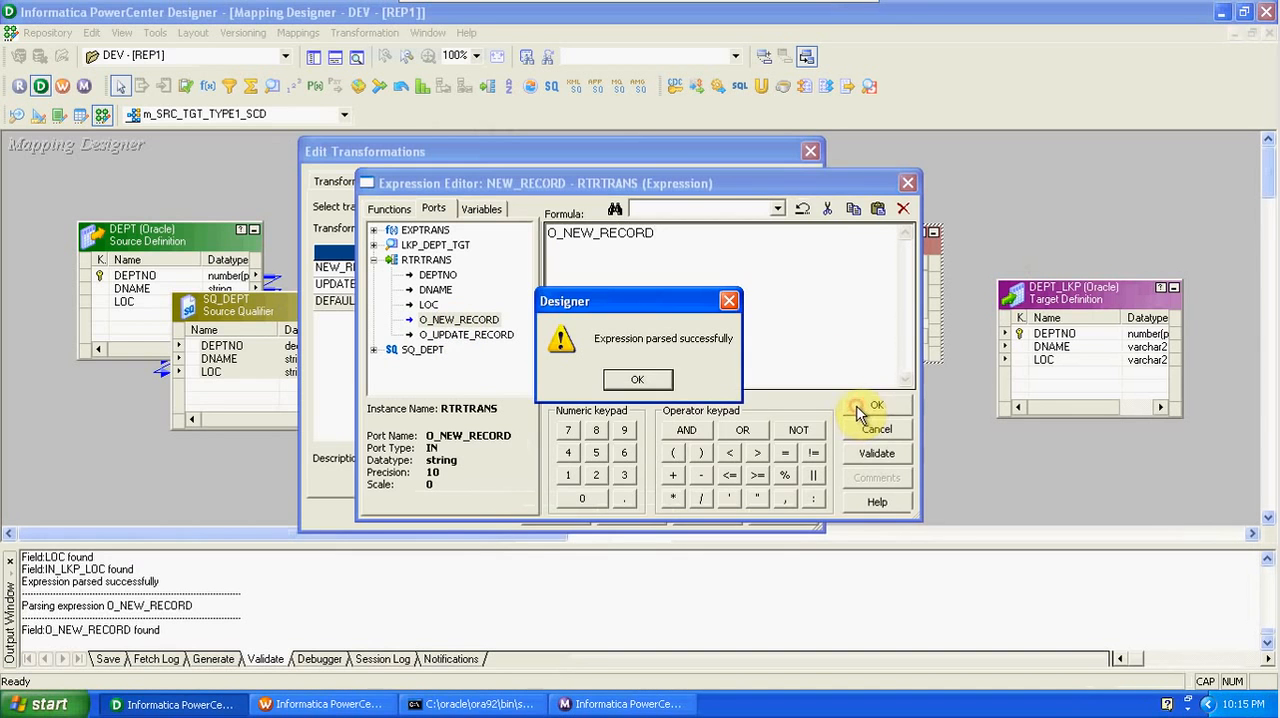
left_click(662, 385)
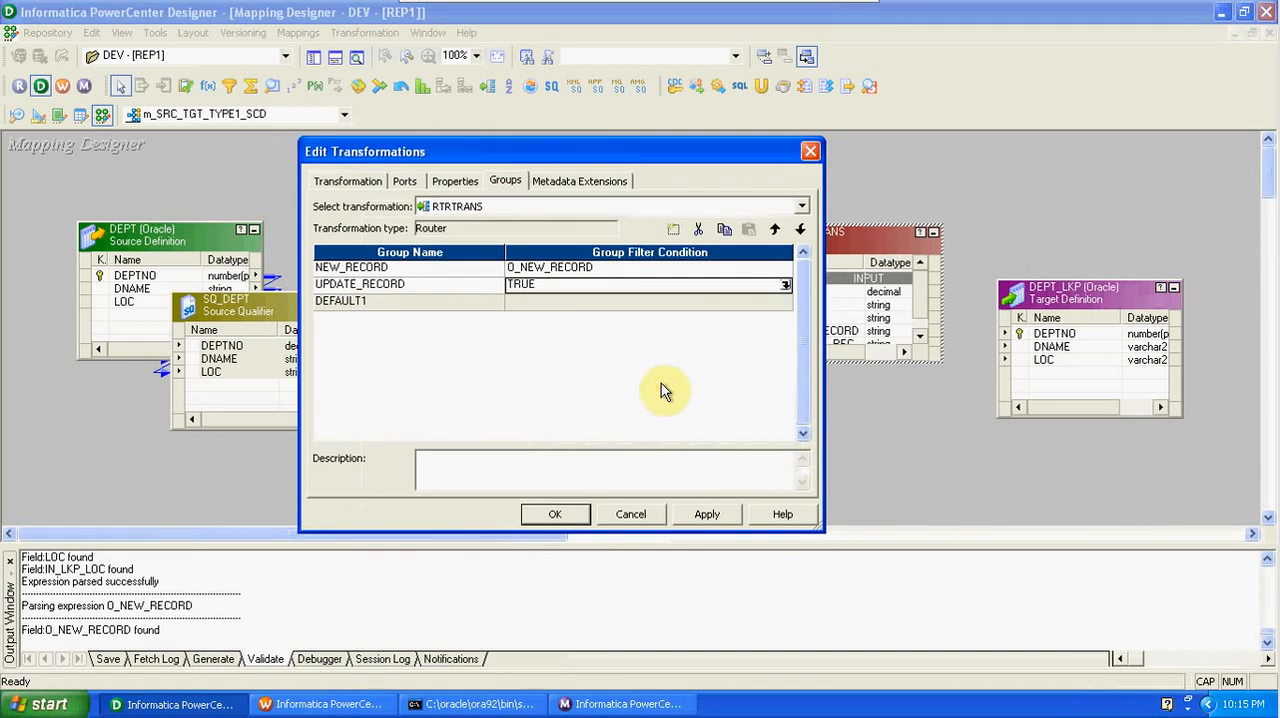
- Replace the UPDATE_RECORD group's filter condition with the O_UPDATE_RECORD port, then accept the formula and the router edits
left_click(786, 285)
double_click(564, 236)
left_click(434, 210)
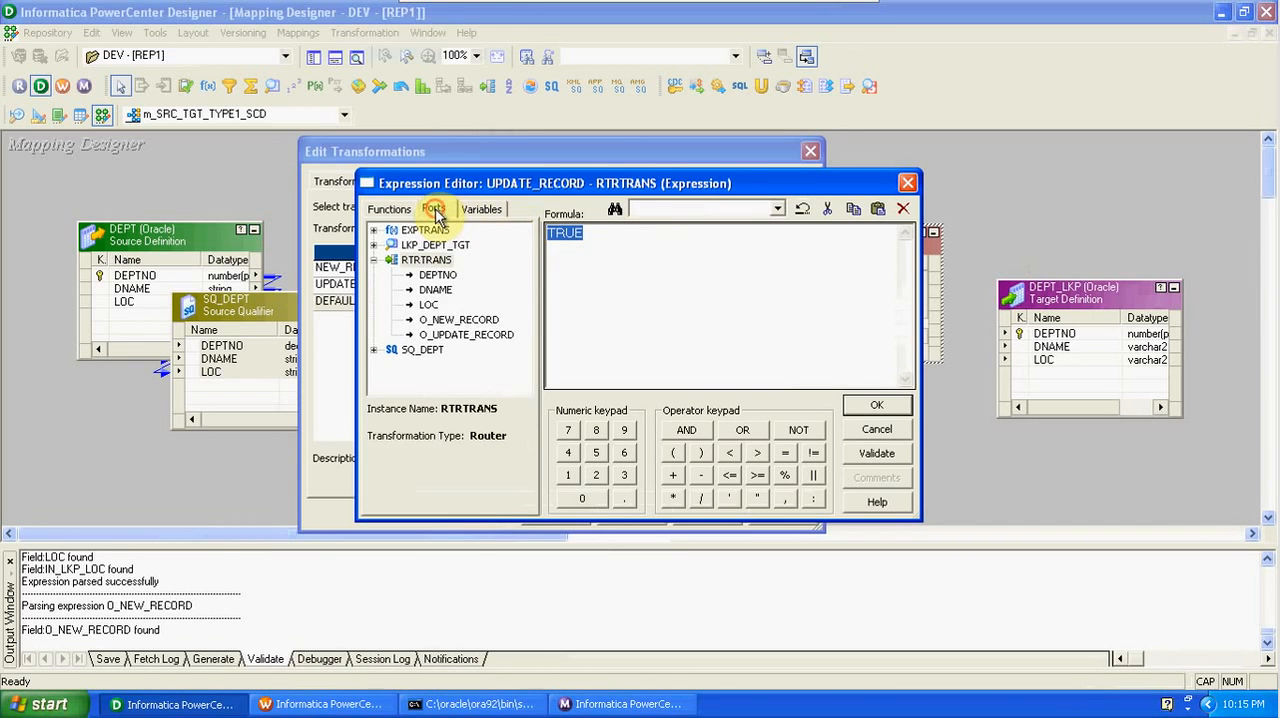
double_click(486, 334)
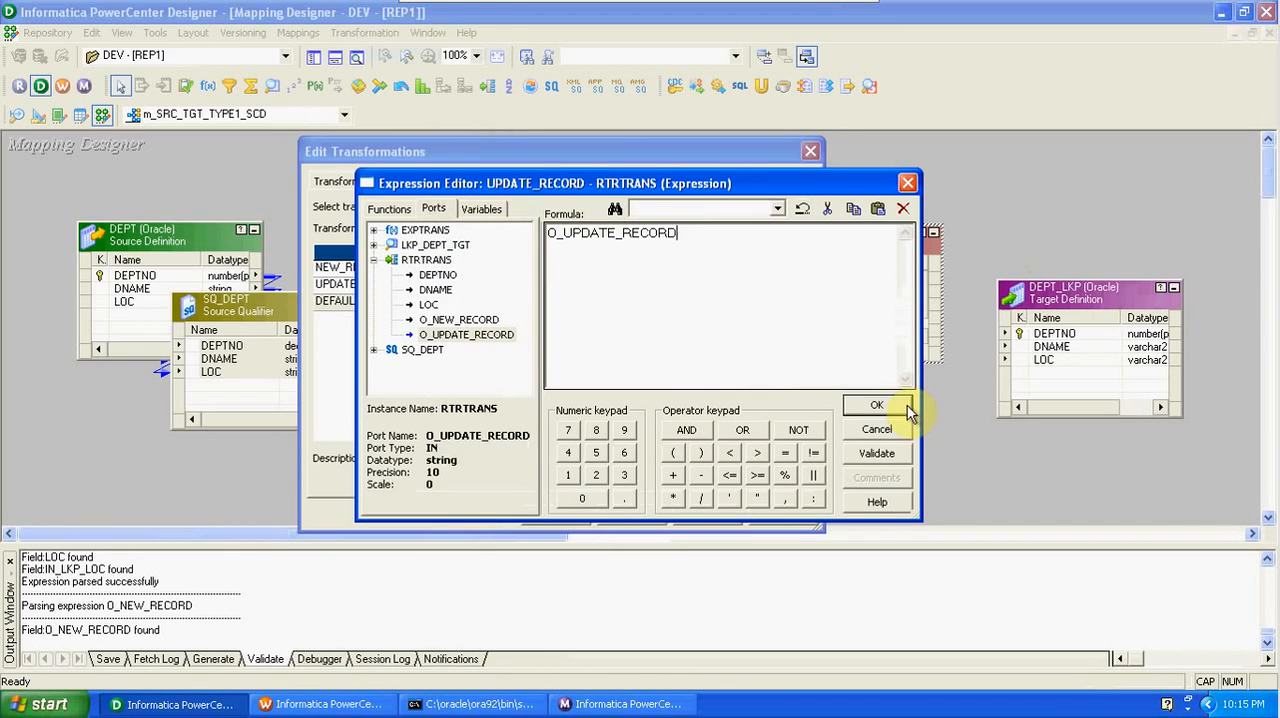
left_click(876, 405)
left_click(636, 380)
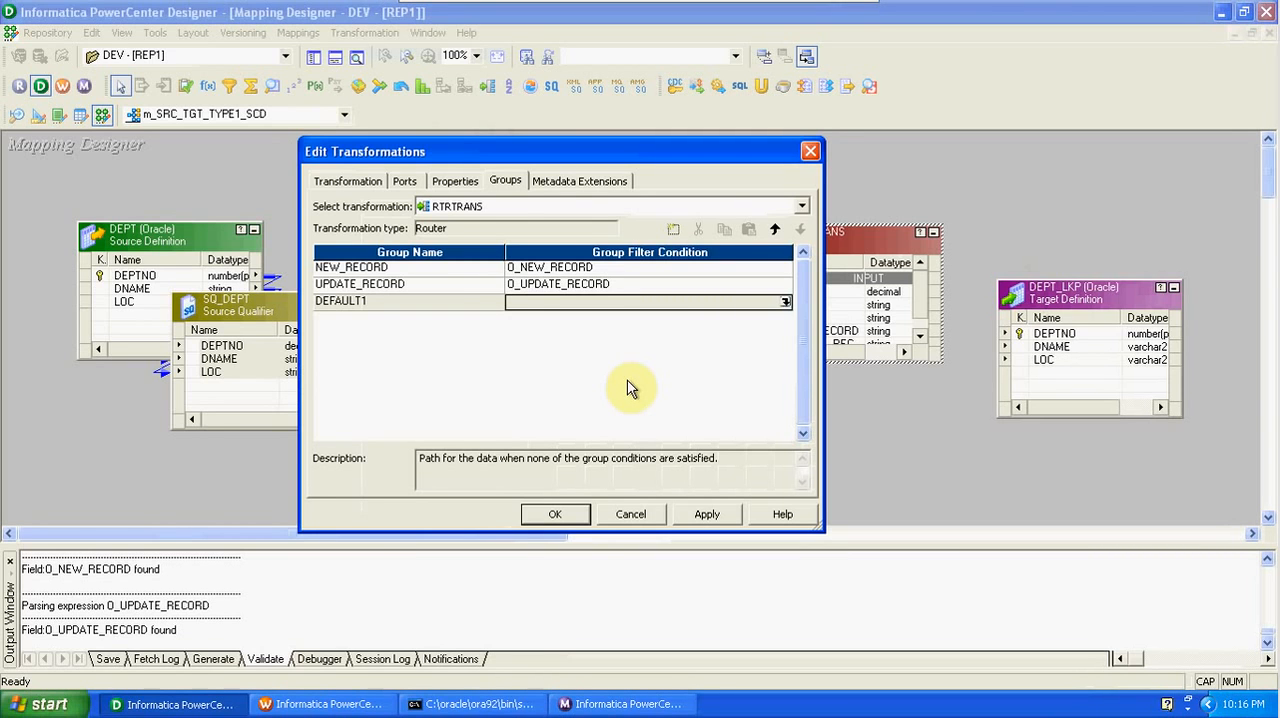
left_click(563, 514)
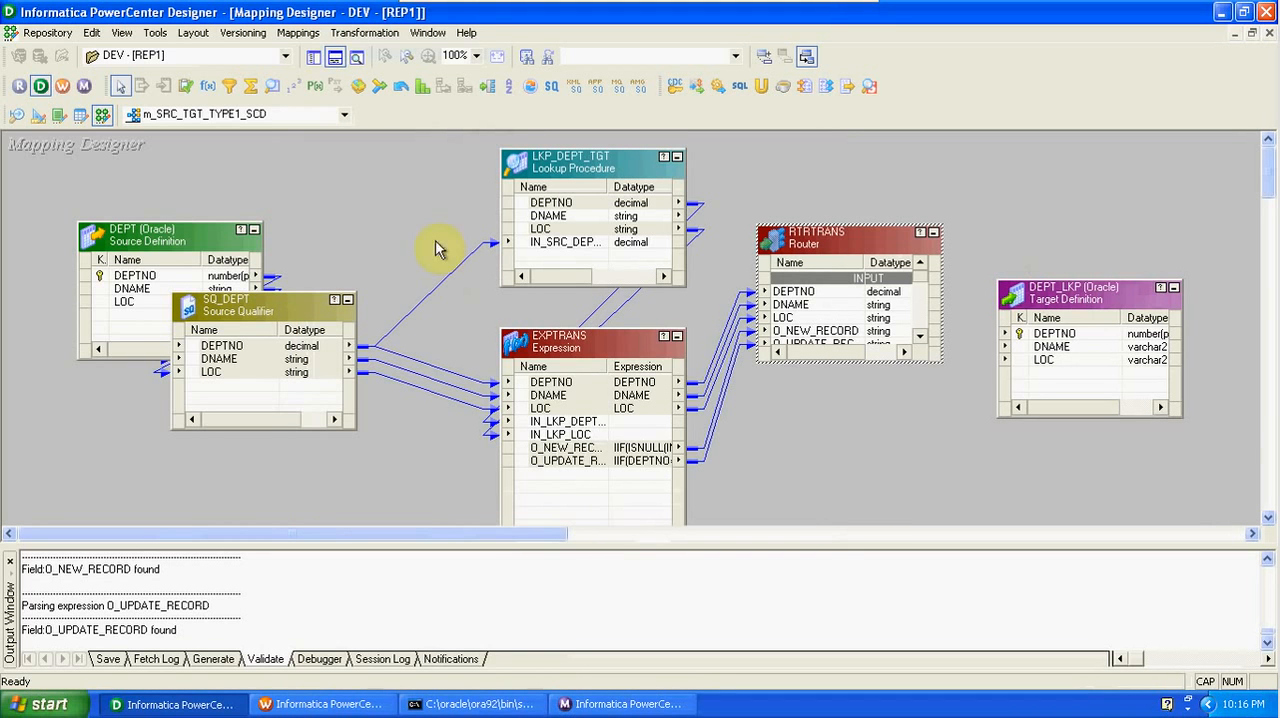
- Enlarge the router box to show all groups and link the NEW_RECORD group's DEPTNO1, DNAME1 and LOC1 to the DEPT_LKP target
left_click(335, 57)
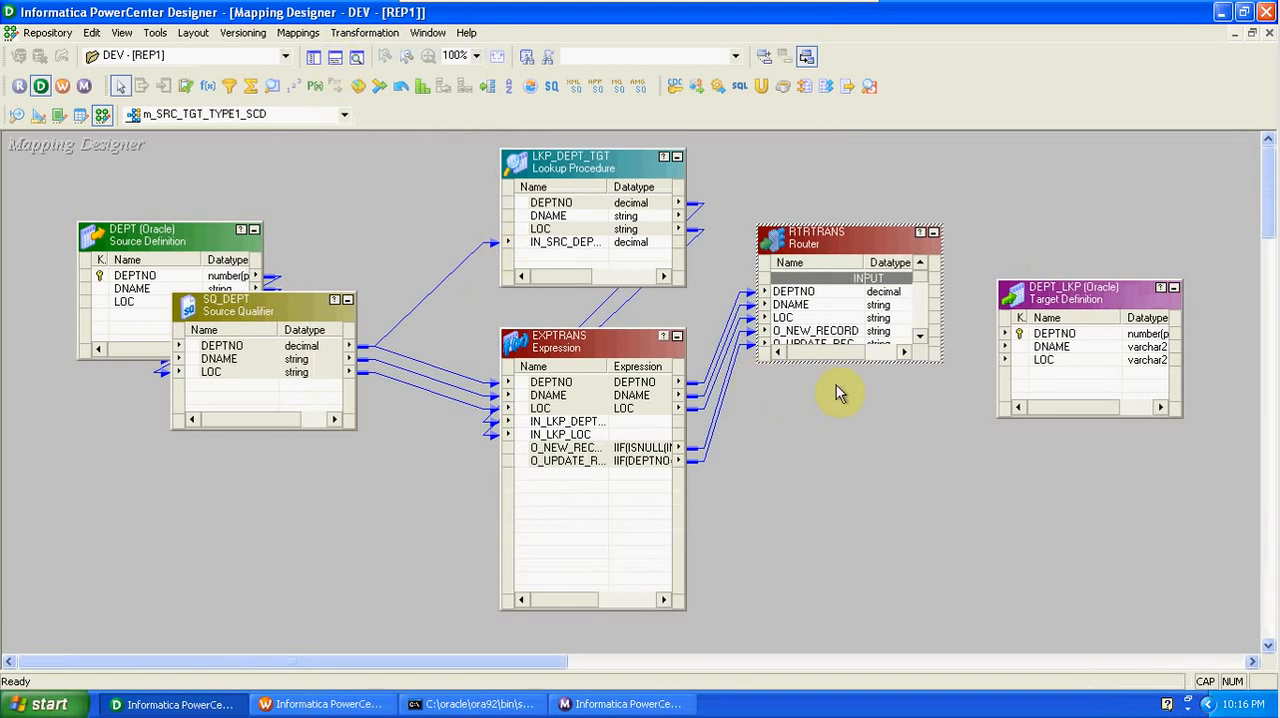
left_click_drag(828, 364, 897, 634)
left_click_drag(1080, 295, 1140, 222)
left_click_drag(845, 370, 1107, 258)
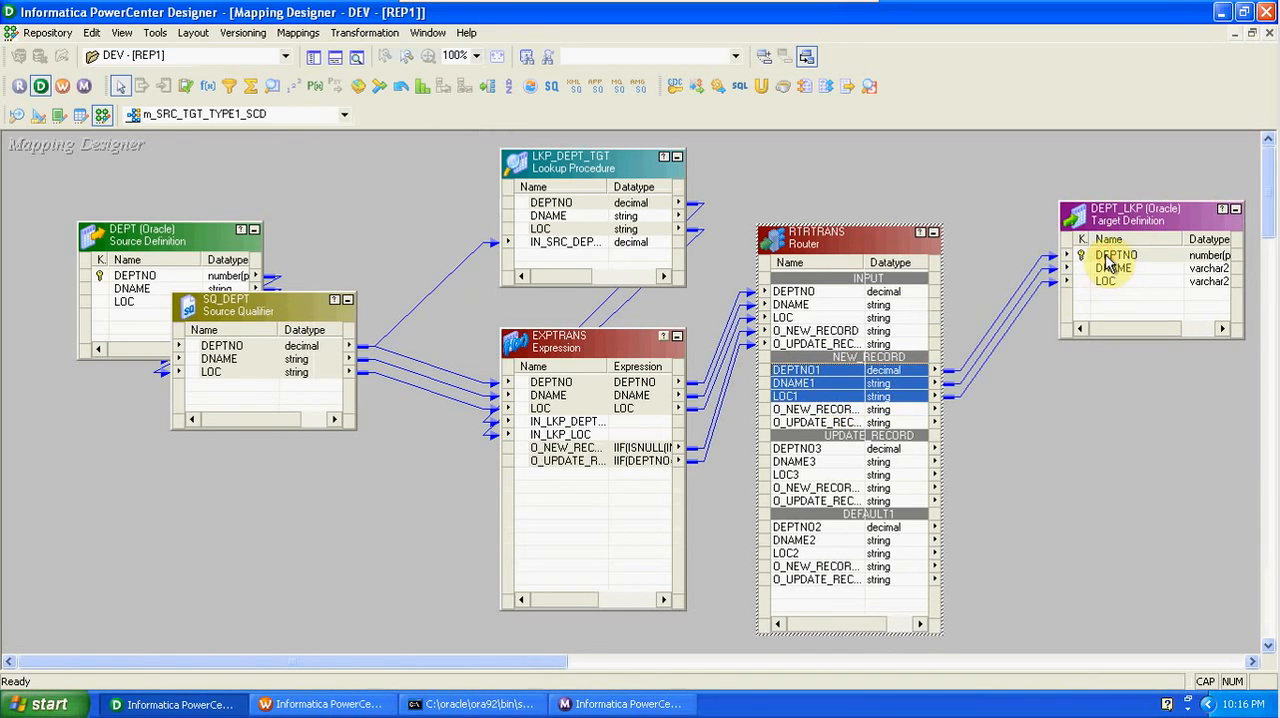
- Paste a copy of the DEPT_LKP target definition below the original and hide the output window
right_click(1114, 214)
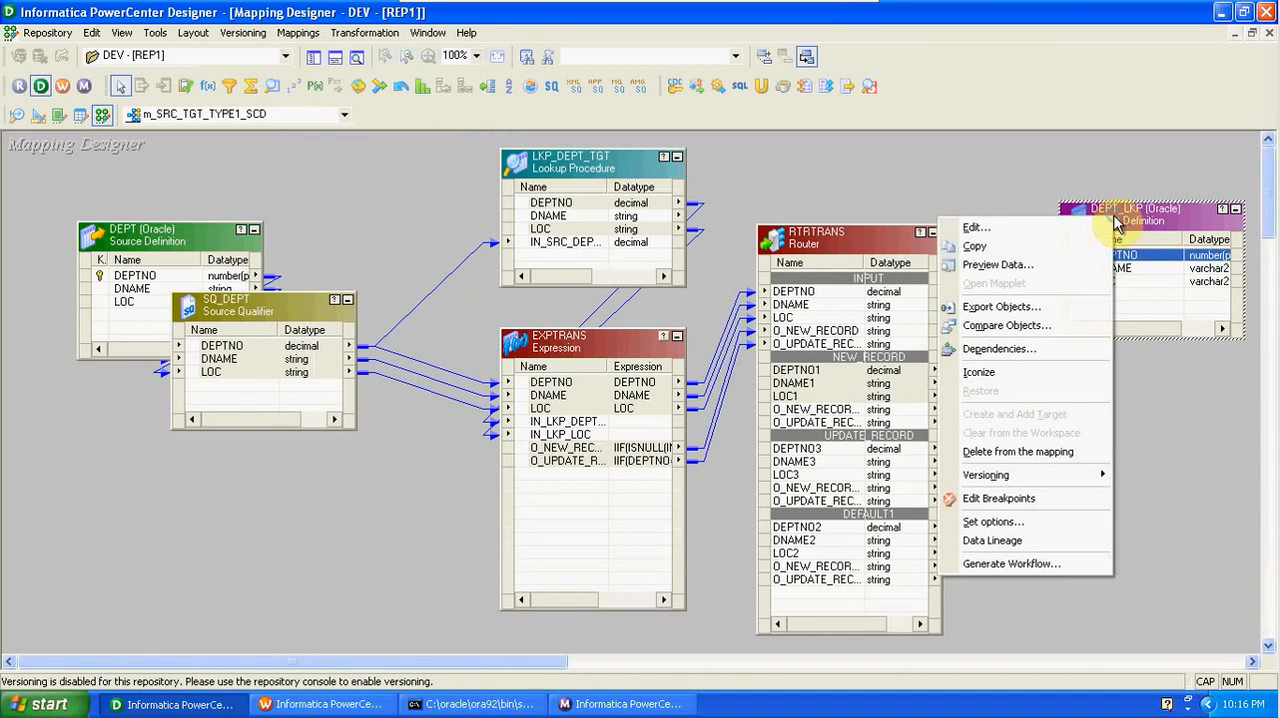
left_click(1079, 246)
left_click(1100, 389)
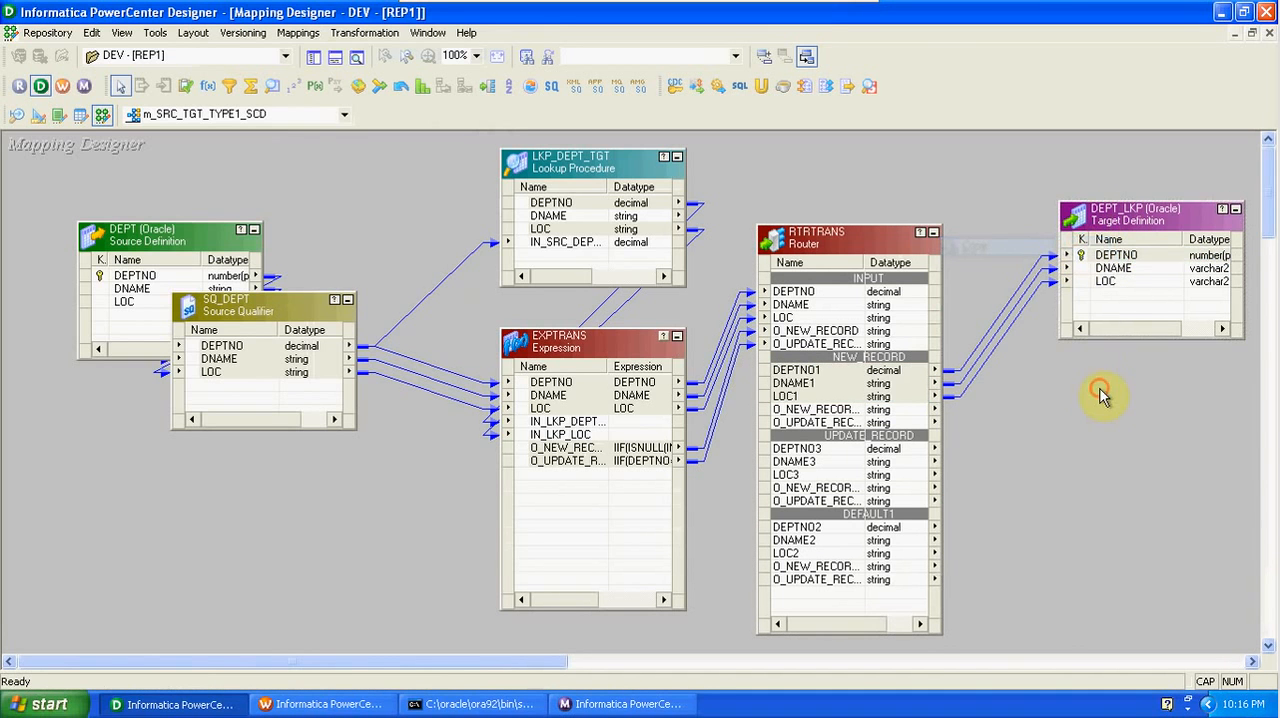
right_click(1100, 389)
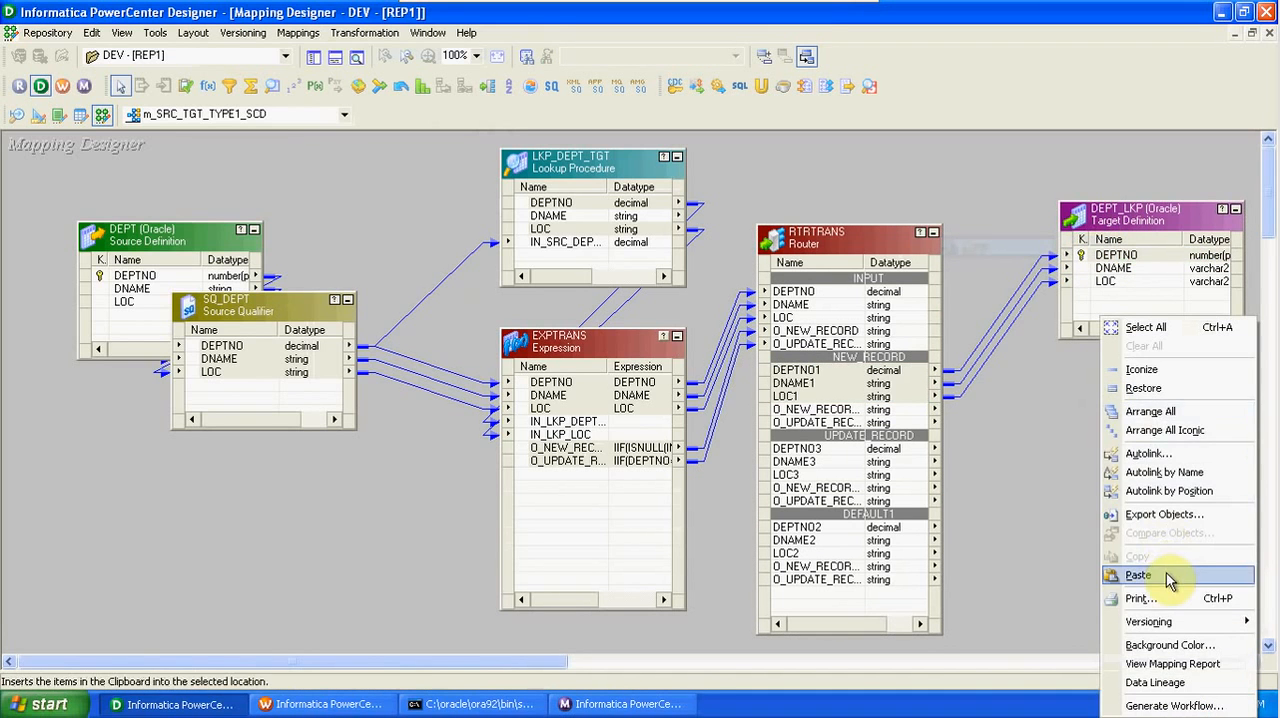
left_click(1140, 575)
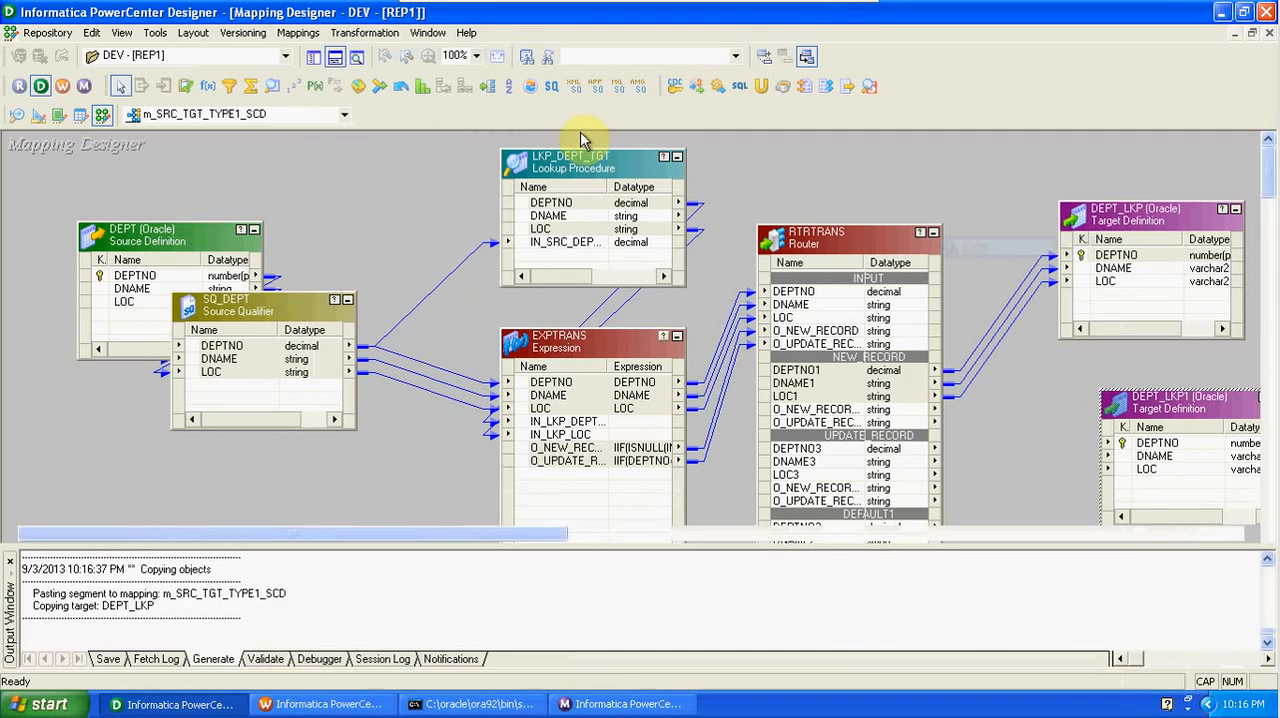
left_click(335, 56)
- Add an Update Strategy transformation between the router and the copied DEPT_LKP1 target
left_click_drag(783, 450, 792, 477)
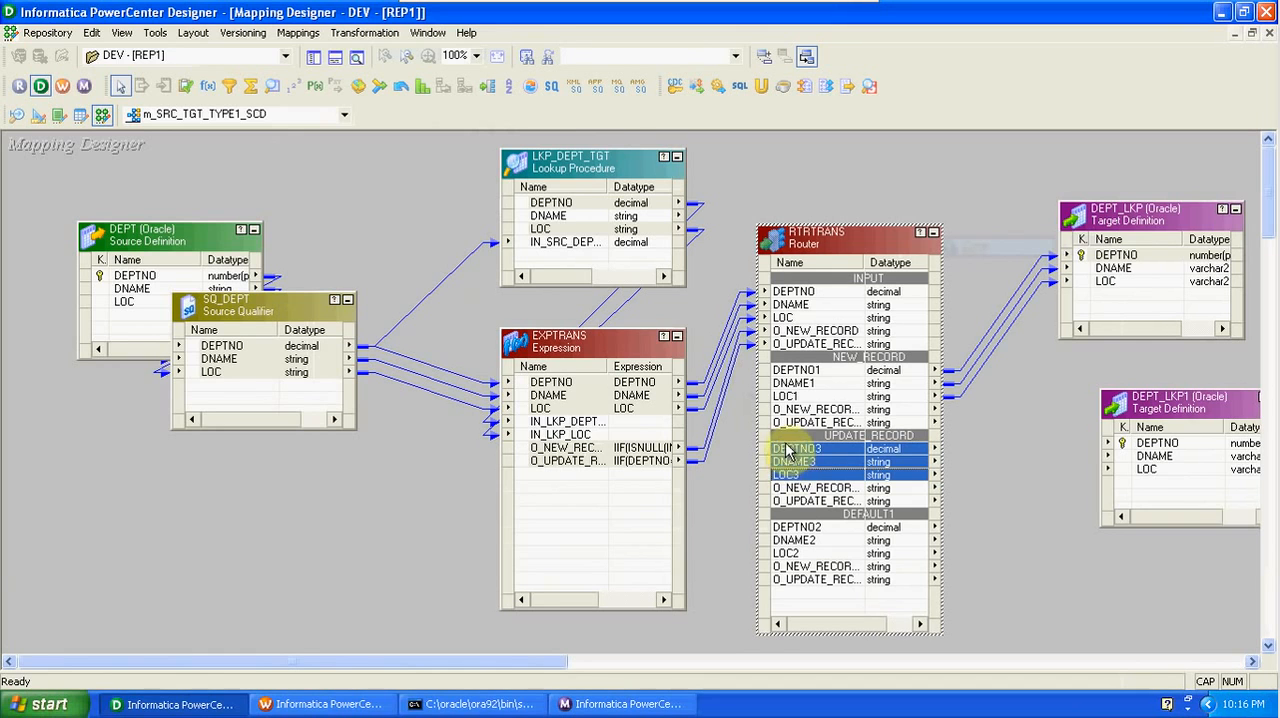
left_click(185, 86)
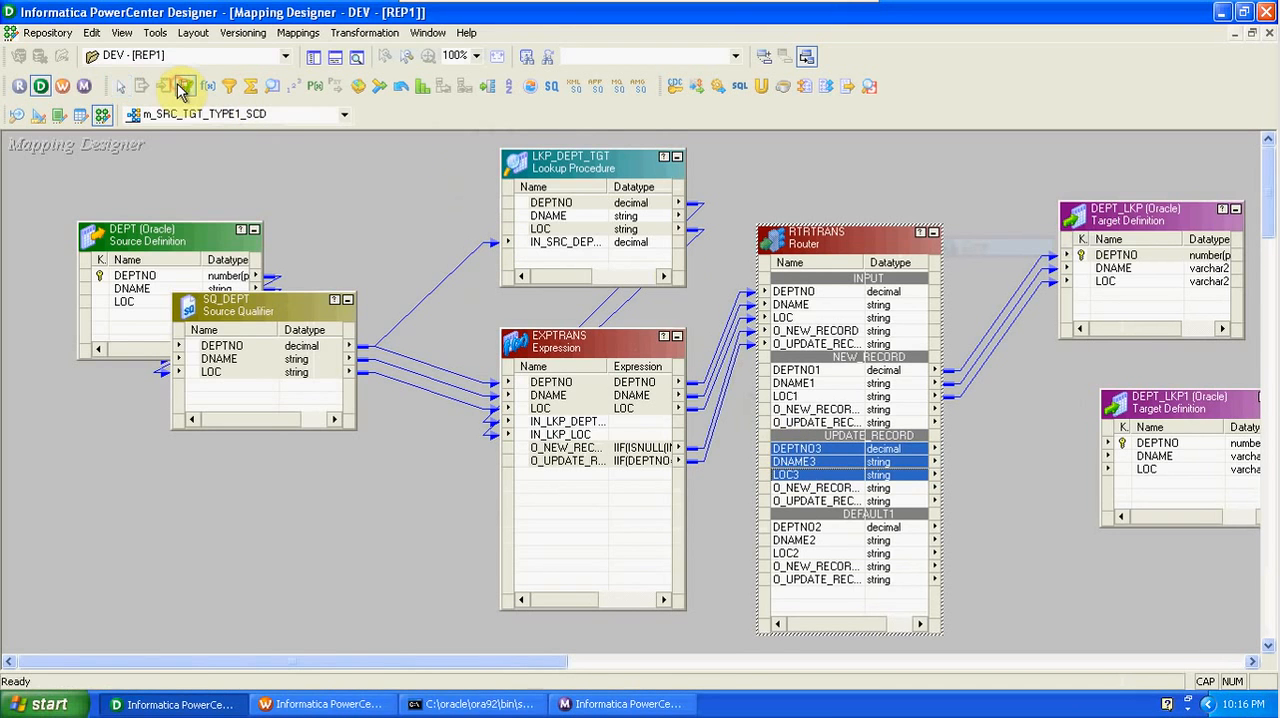
left_click(1012, 424)
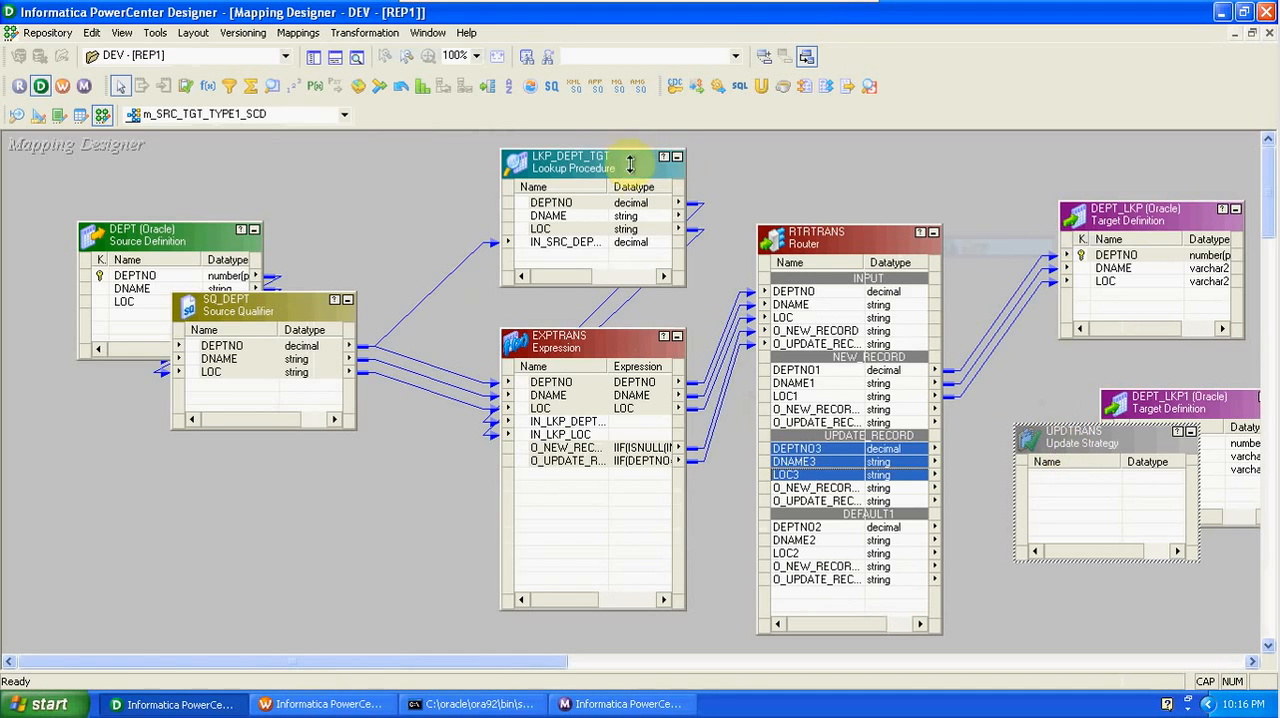
- Rearrange the lookup, expression, router, DEPT_LKP and UPDTRANS boxes so UPDTRANS sits clear between the router and DEPT_LKP1
left_click_drag(640, 163, 580, 152)
left_click_drag(630, 350, 564, 352)
left_click_drag(866, 244, 786, 186)
left_click_drag(1121, 229, 1113, 190)
left_click_drag(1071, 430, 945, 387)
- Link the UPDATE_RECORD group's DEPTNO3, DNAME3 and LOC3 through UPDTRANS to the DEPT_LKP1 target
left_click_drag(766, 392, 790, 416)
left_click_drag(790, 416, 938, 440)
left_click(936, 437)
right_click(936, 437)
left_click(965, 443)
left_click_drag(951, 437, 1130, 447)
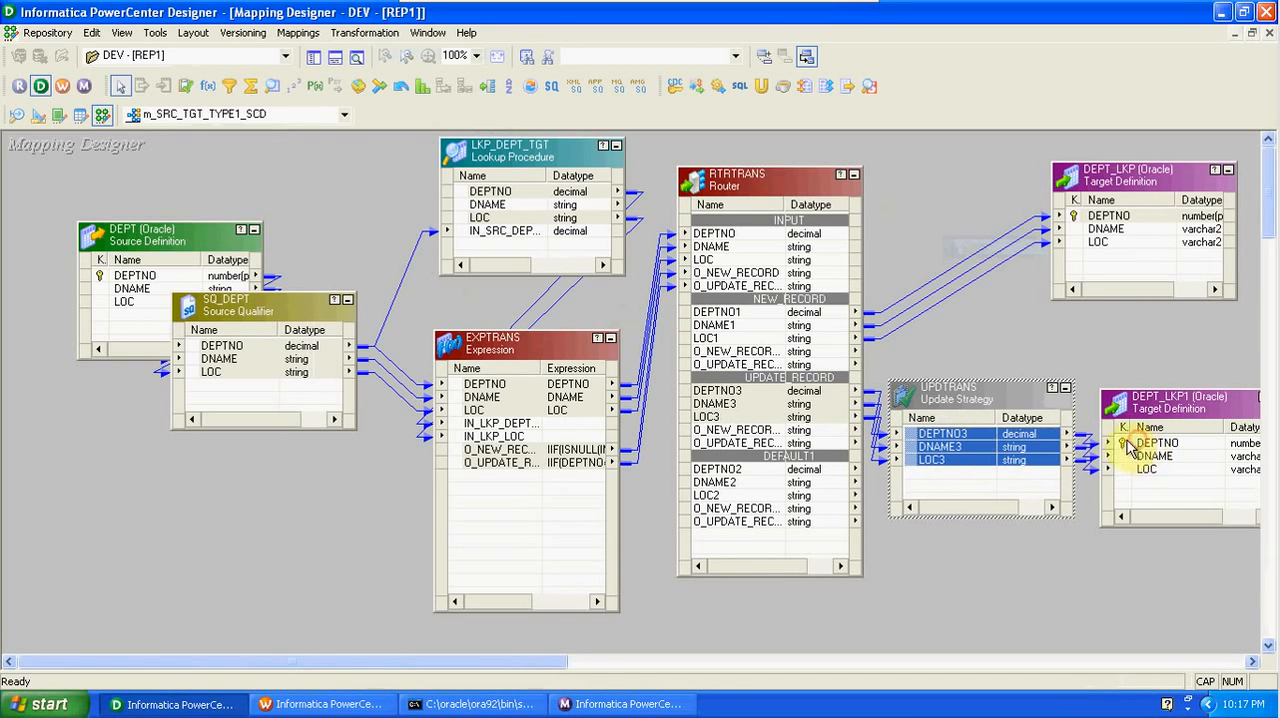
- Set the UPDTRANS update strategy expression to DD_UPDATE and accept the transformation edits
double_click(992, 390)
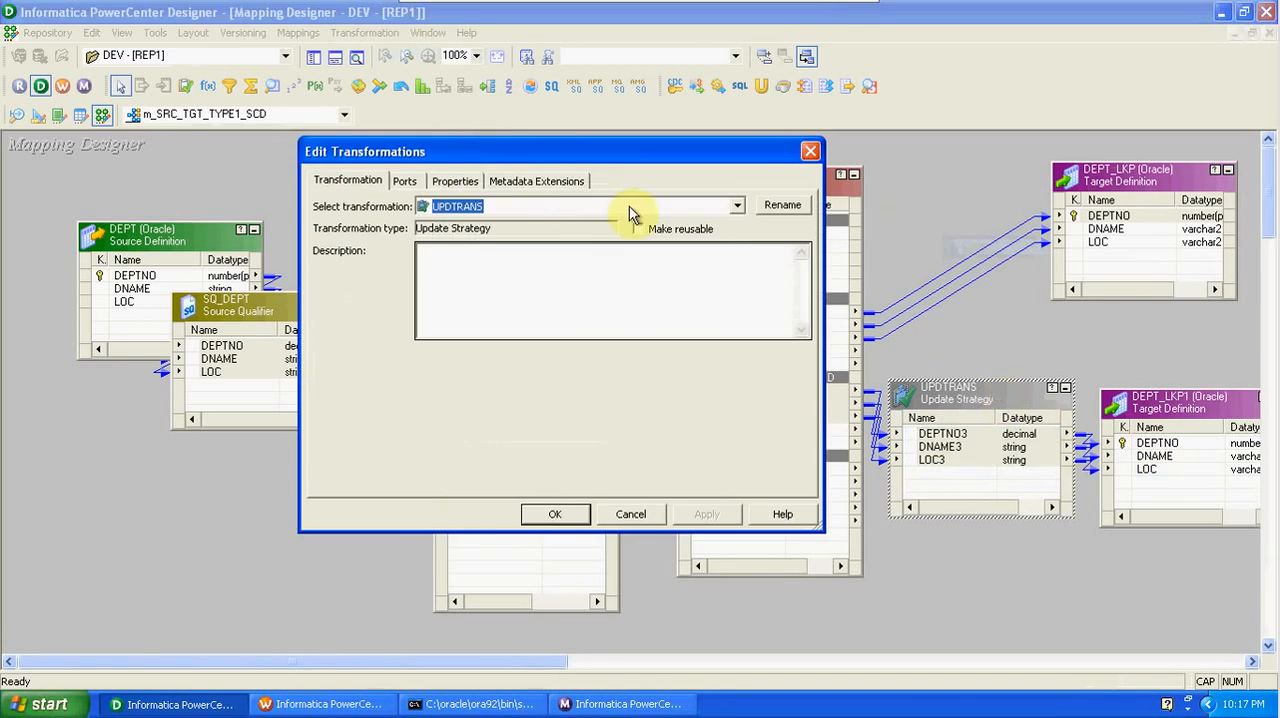
left_click(470, 181)
left_click(789, 264)
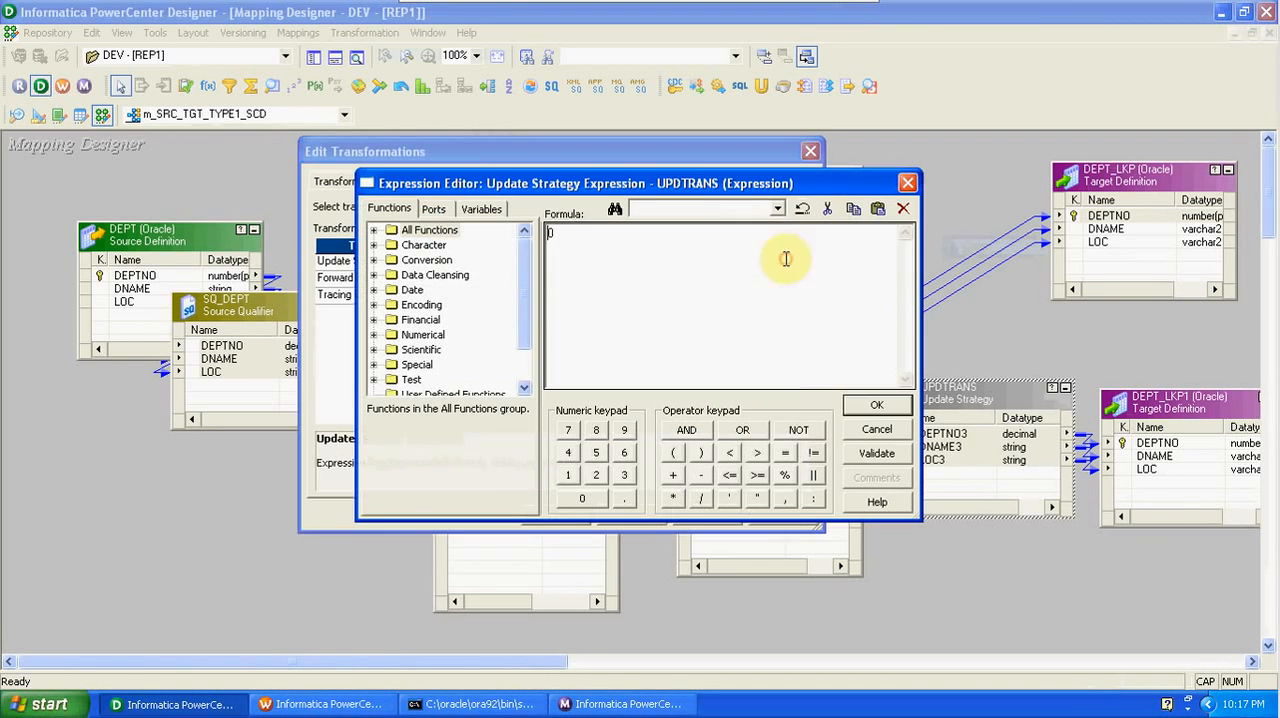
key("BackSpace")
type("DD_UPDATE")
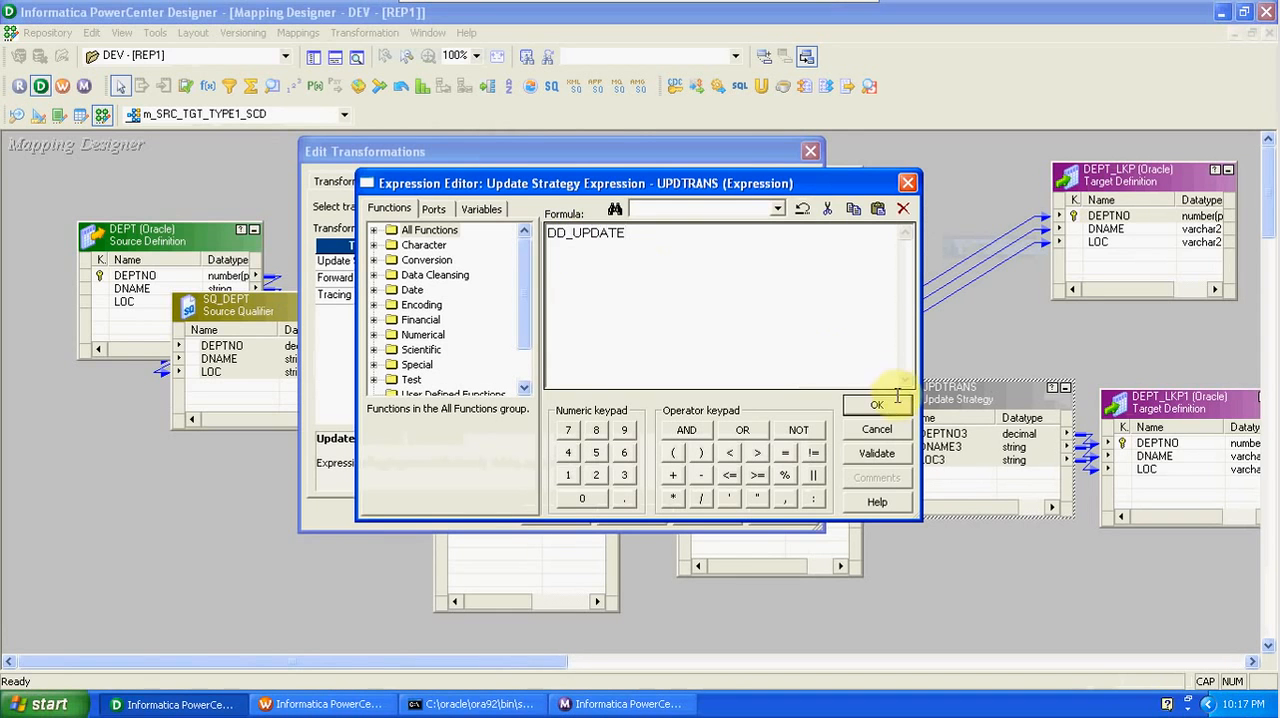
left_click(880, 405)
left_click(636, 385)
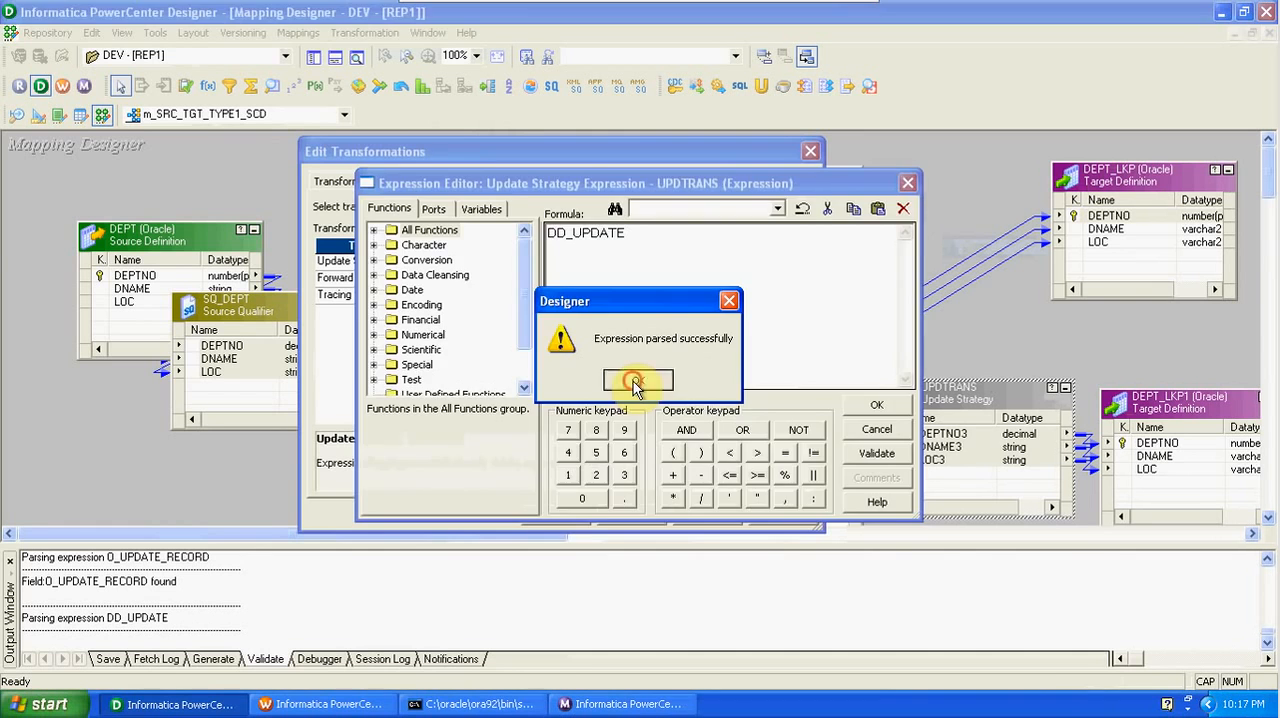
left_click(556, 514)
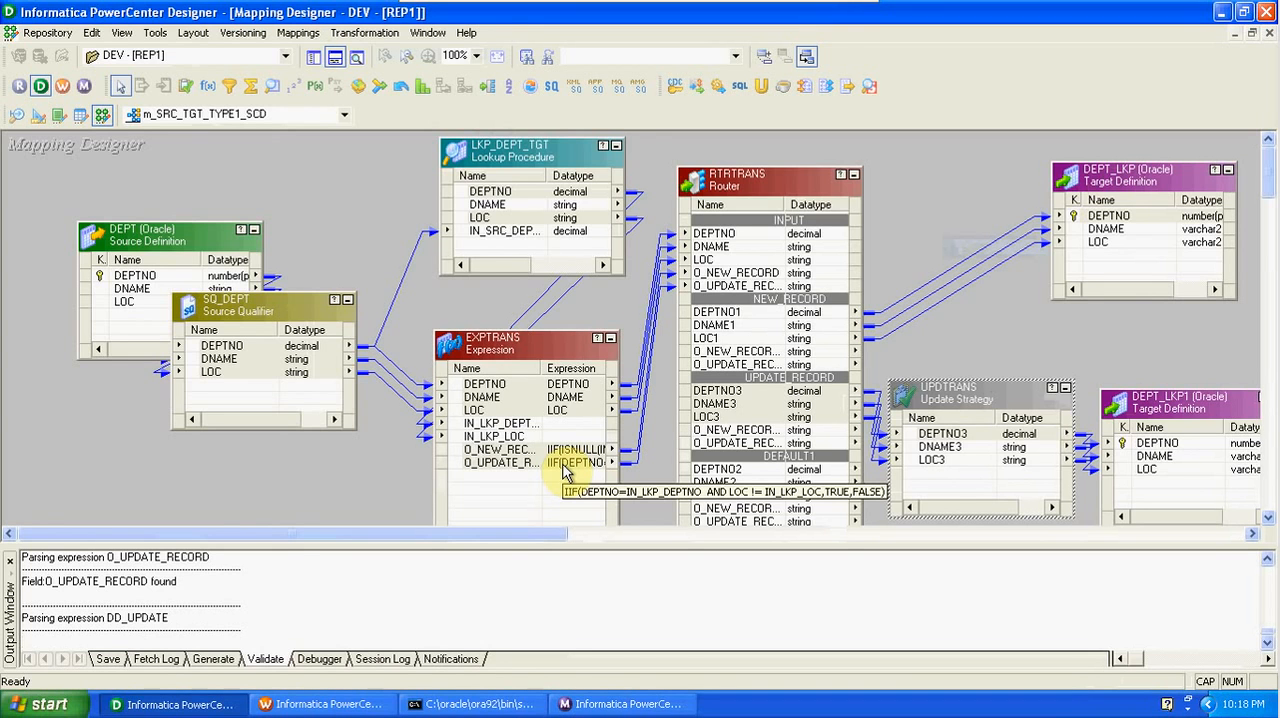
left_click(522, 390)
left_click(522, 390)
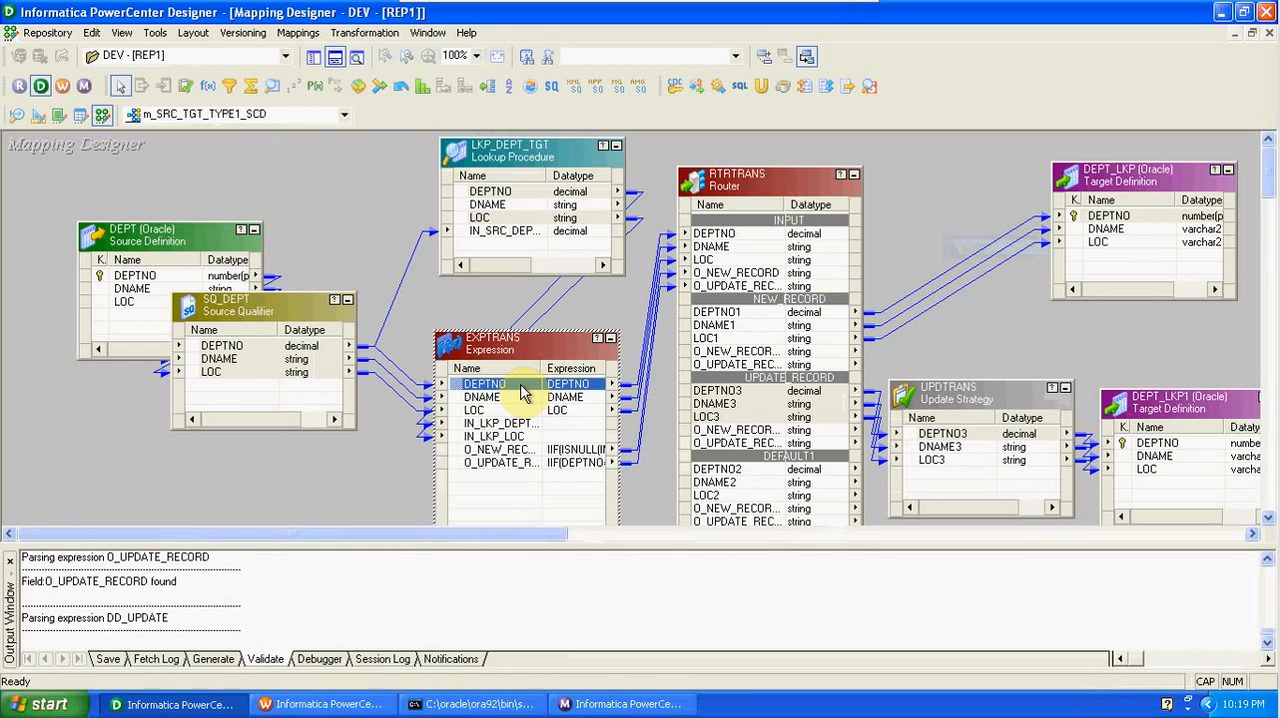
- Review the RTRTRANS router's NEW_RECORD and UPDATE_RECORD group filter conditions and accept the transformation
double_click(771, 177)
left_click(503, 181)
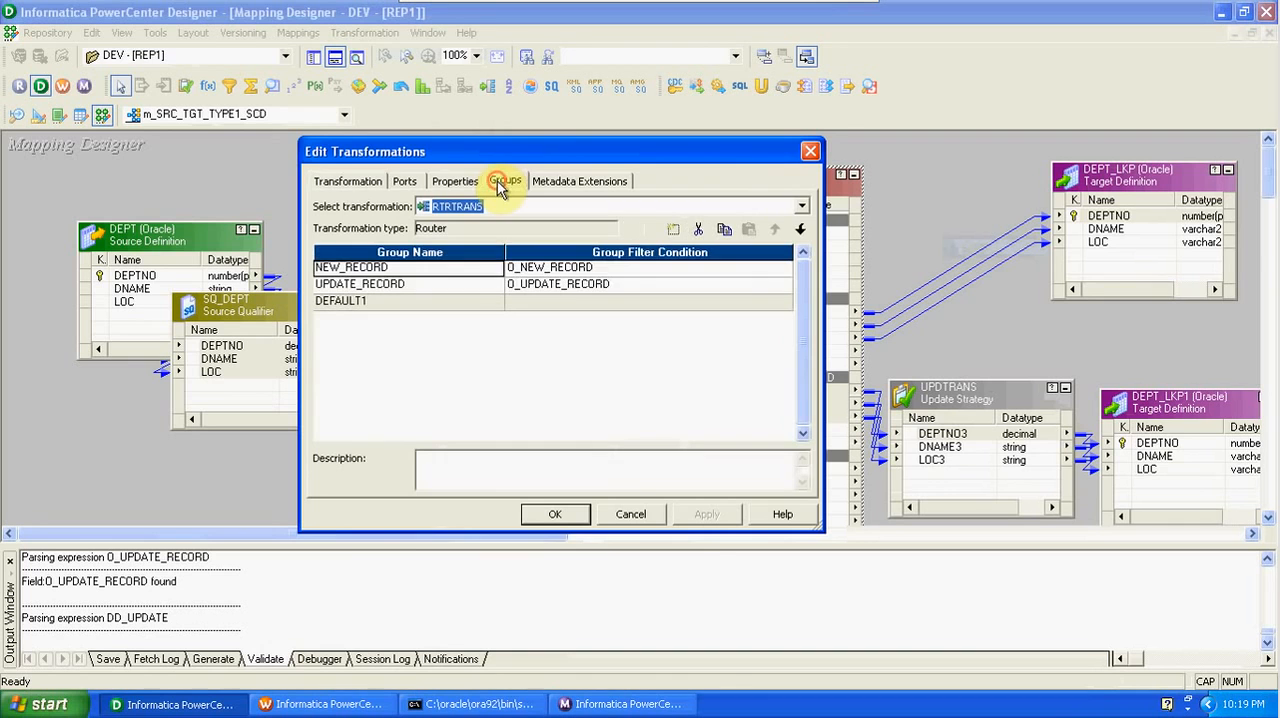
left_click(606, 270)
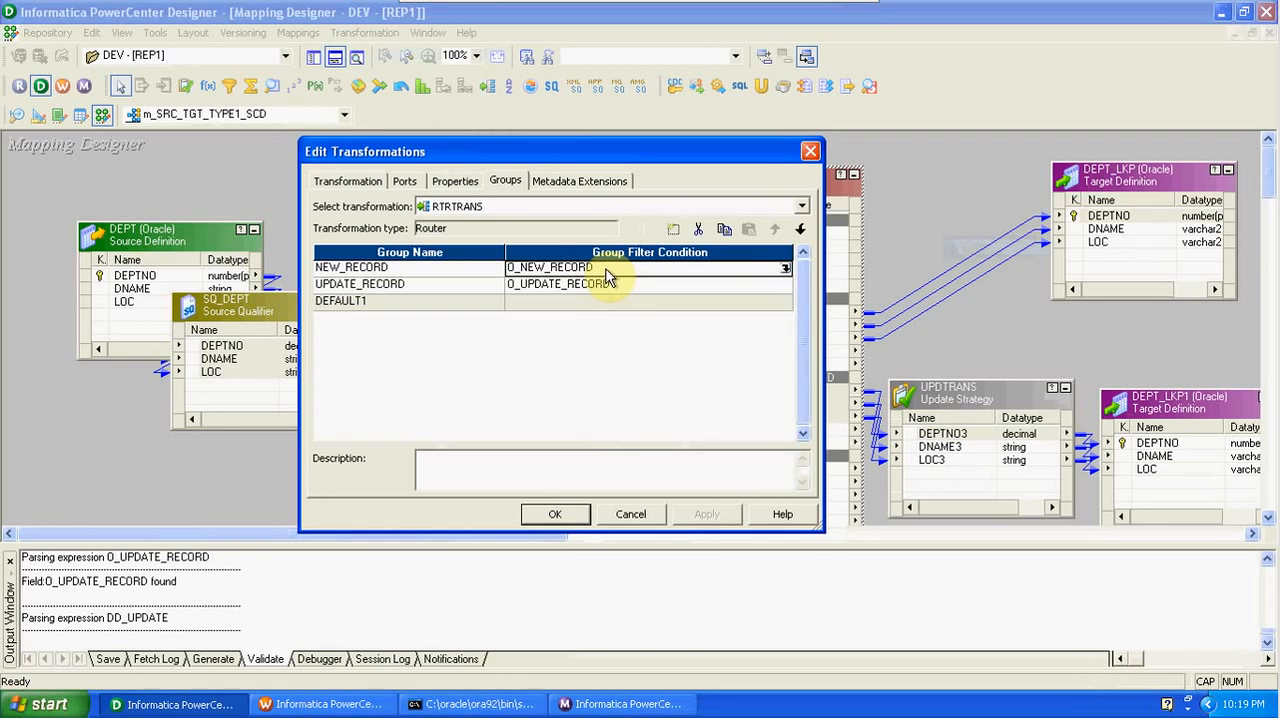
left_click(577, 515)
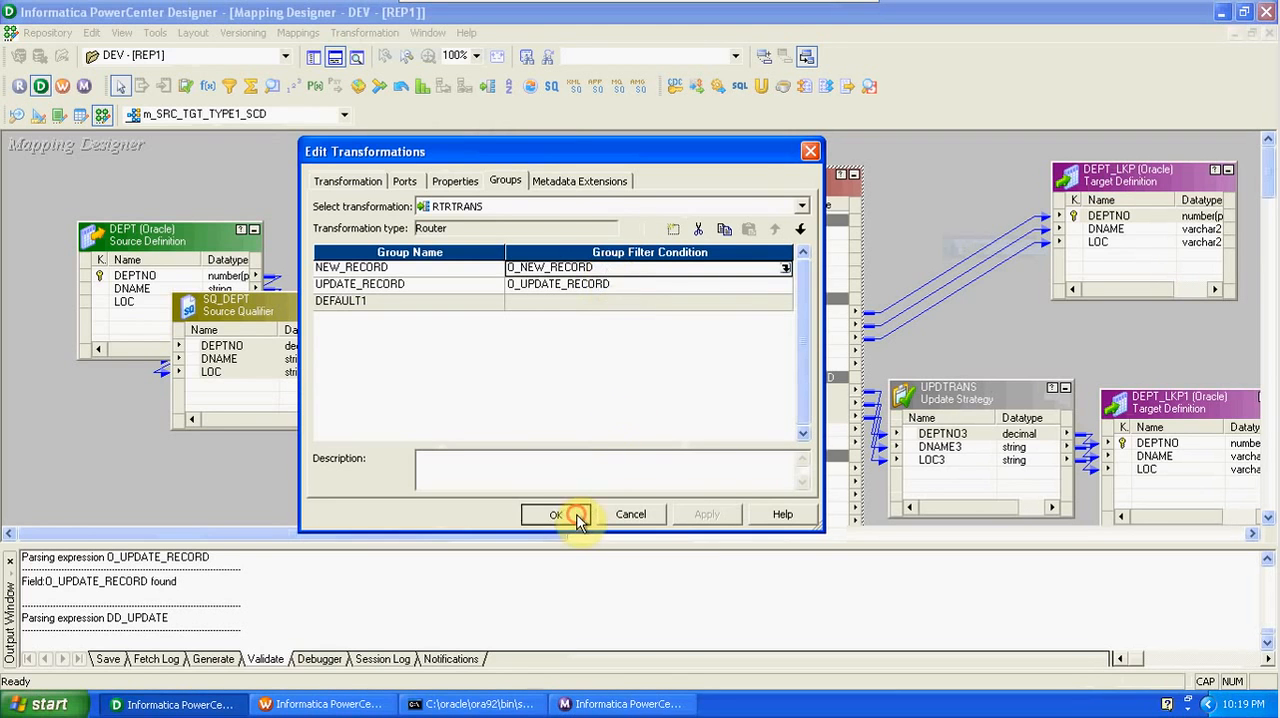
- Validate and save the m_SRC_TGT_TYPE1_SCD mapping
left_click(932, 460)
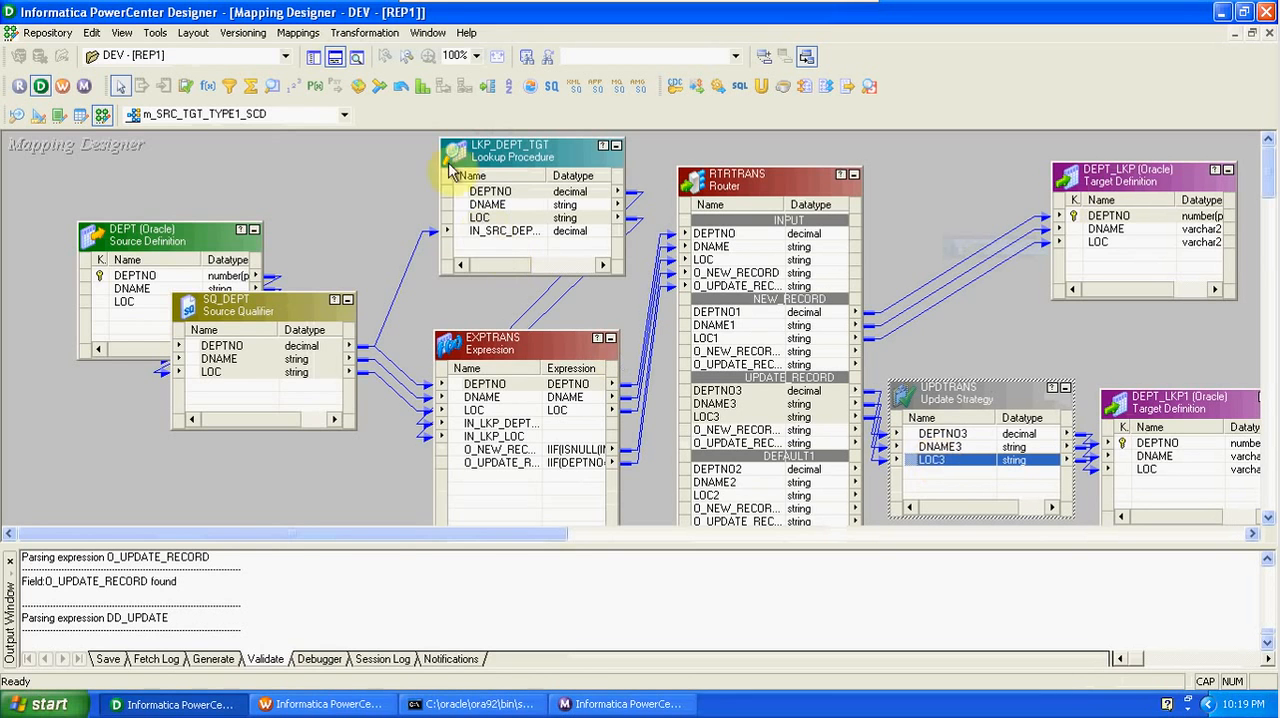
left_click(298, 32)
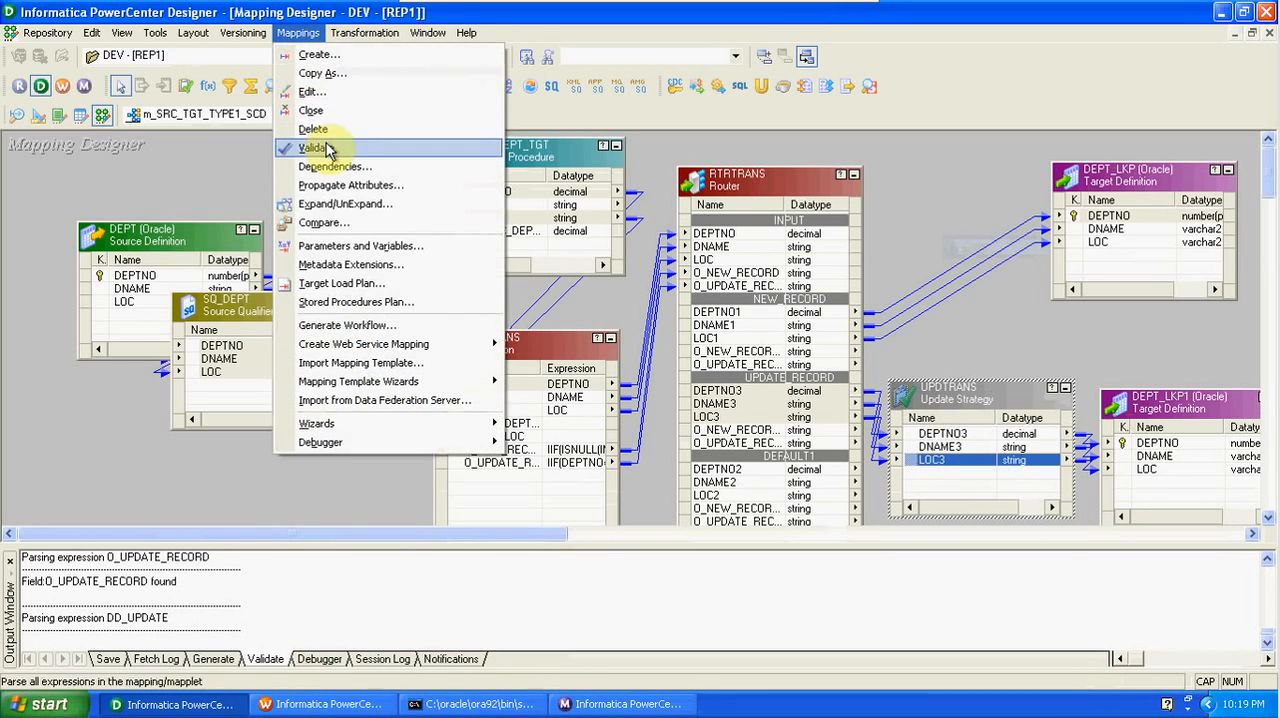
left_click(322, 148)
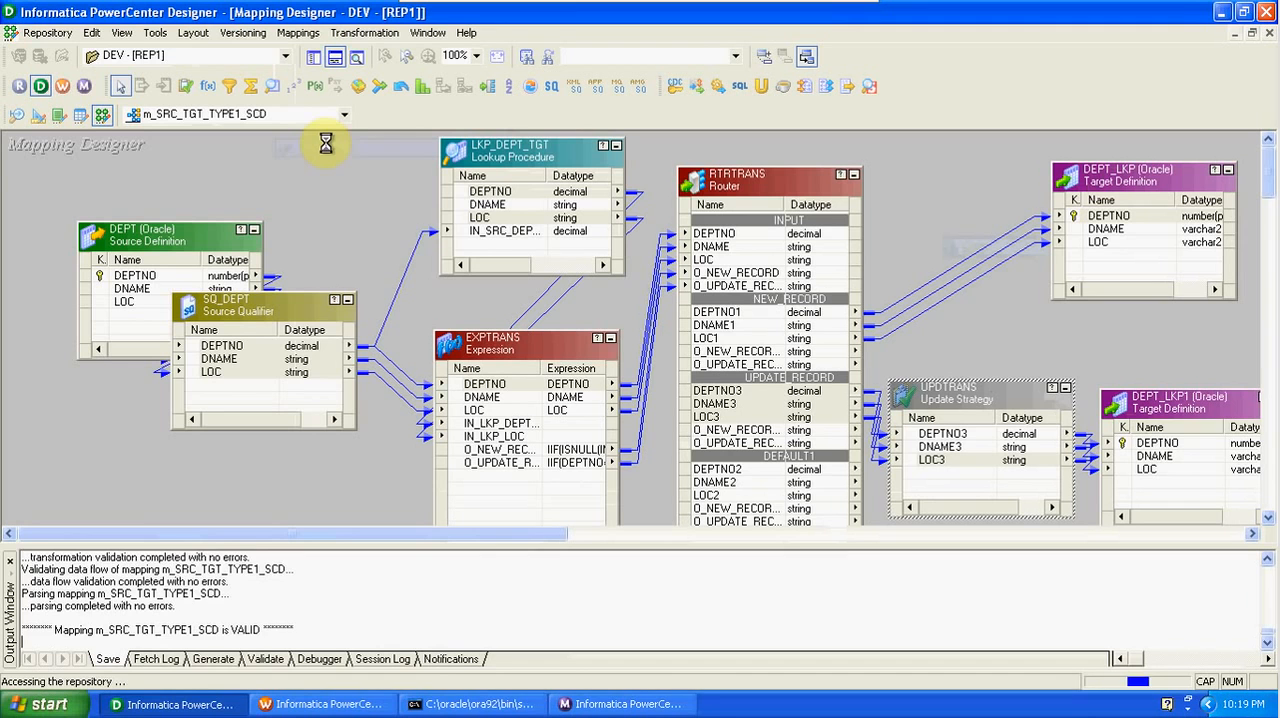
- Switch to Workflow Manager and create a workflow named w_SRC_TGT_TYPE1_SCD
left_click(62, 86)
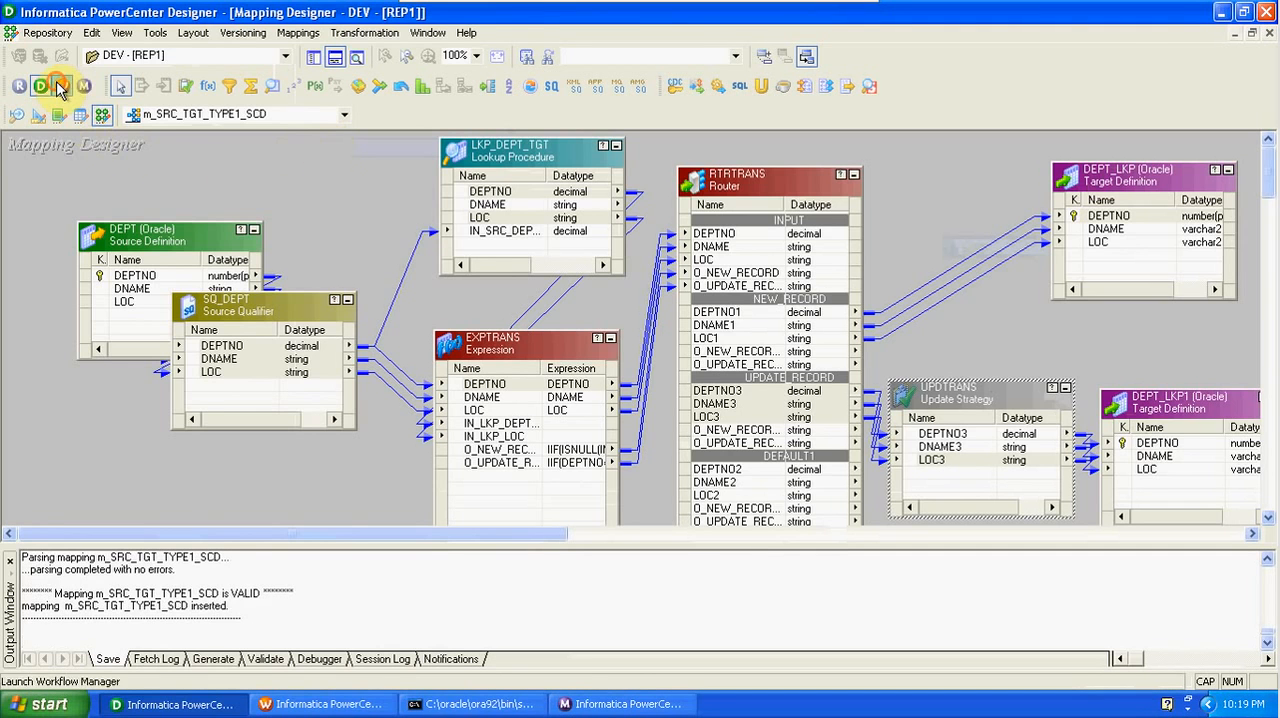
left_click(302, 32)
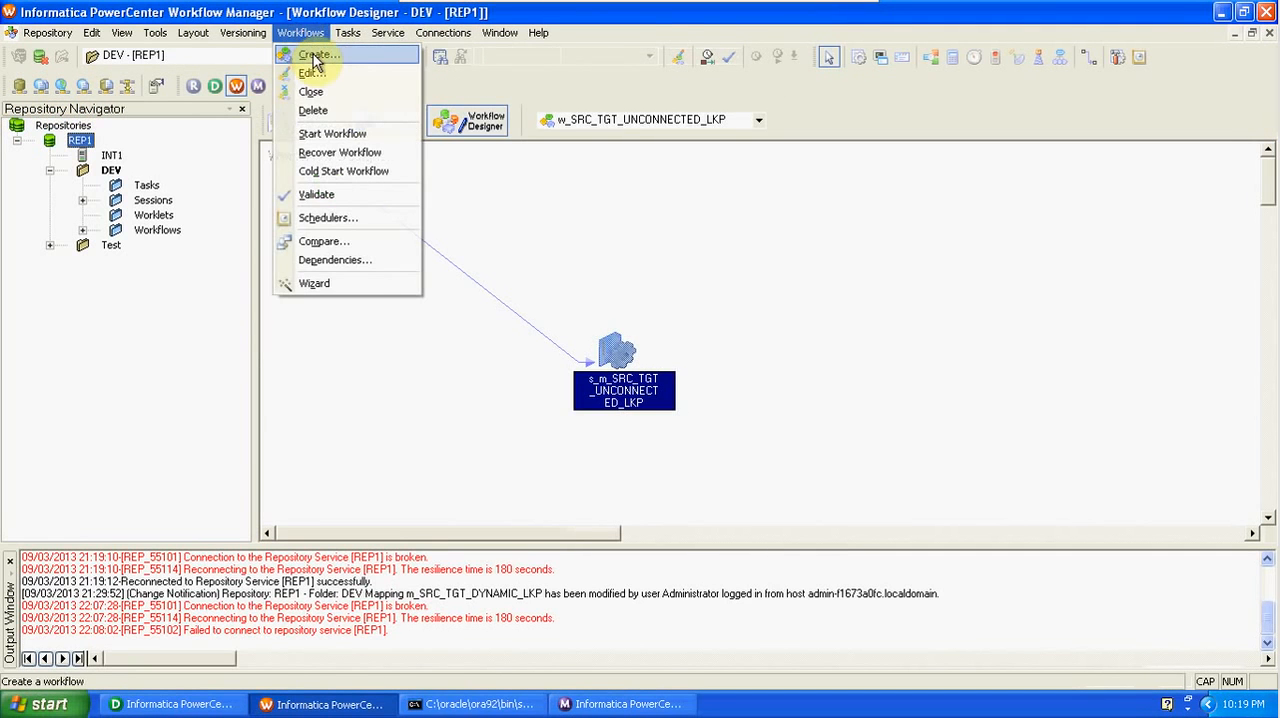
left_click(314, 55)
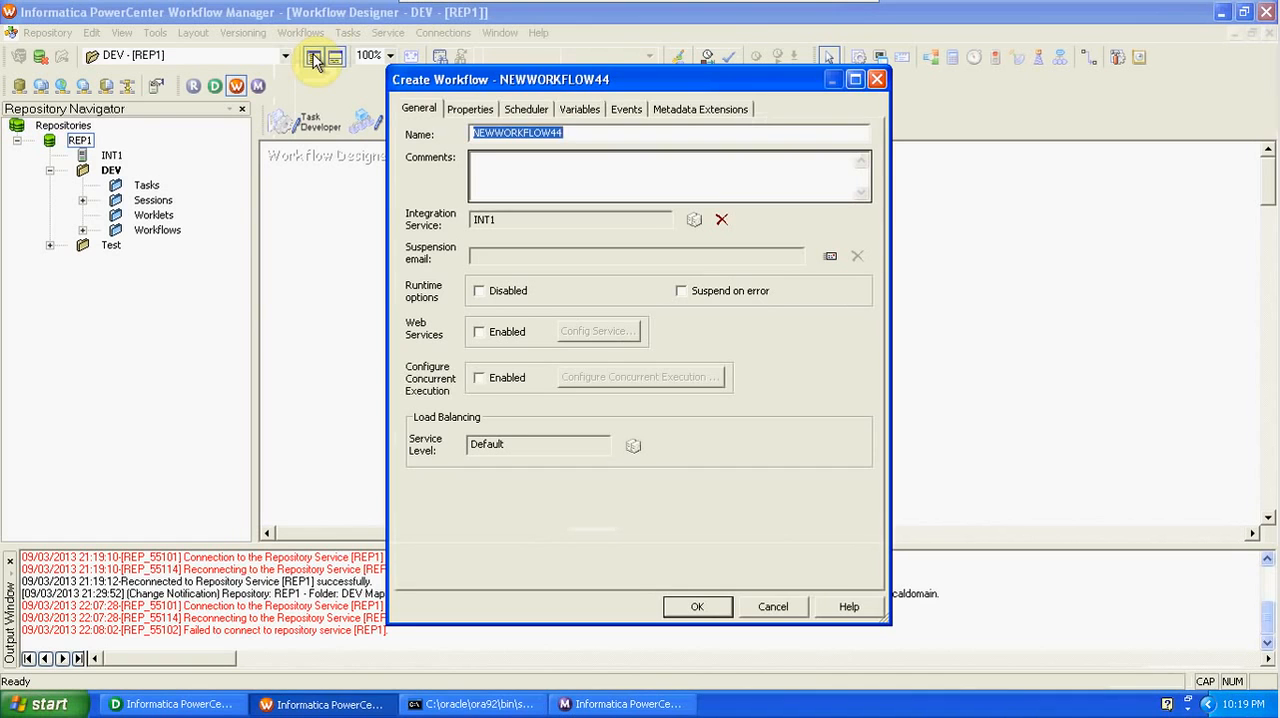
type("W")
key("BackSpace")
type("w")
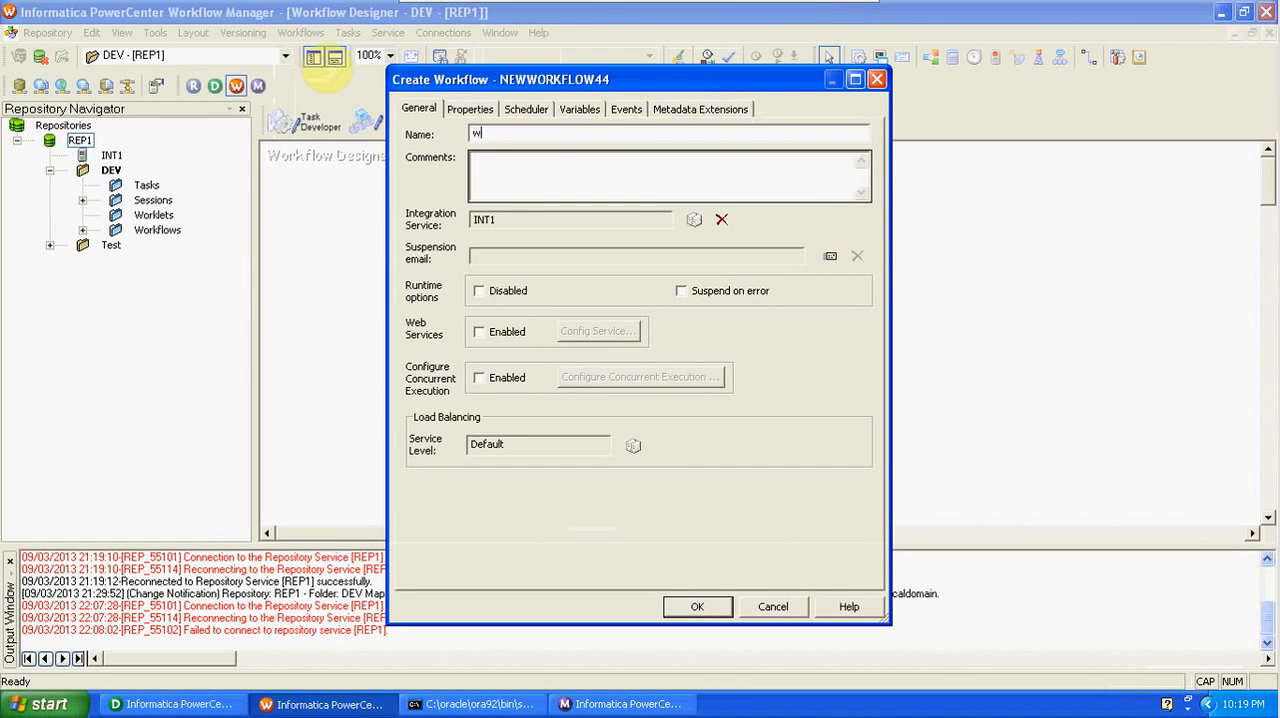
type("SRC_TGT")
key("BackSpace")
key("BackSpace")
key("BackSpace")
key("BackSpace")
key("BackSpace")
key("BackSpace")
type("_SRC_TGT_TYPE1_SCD")
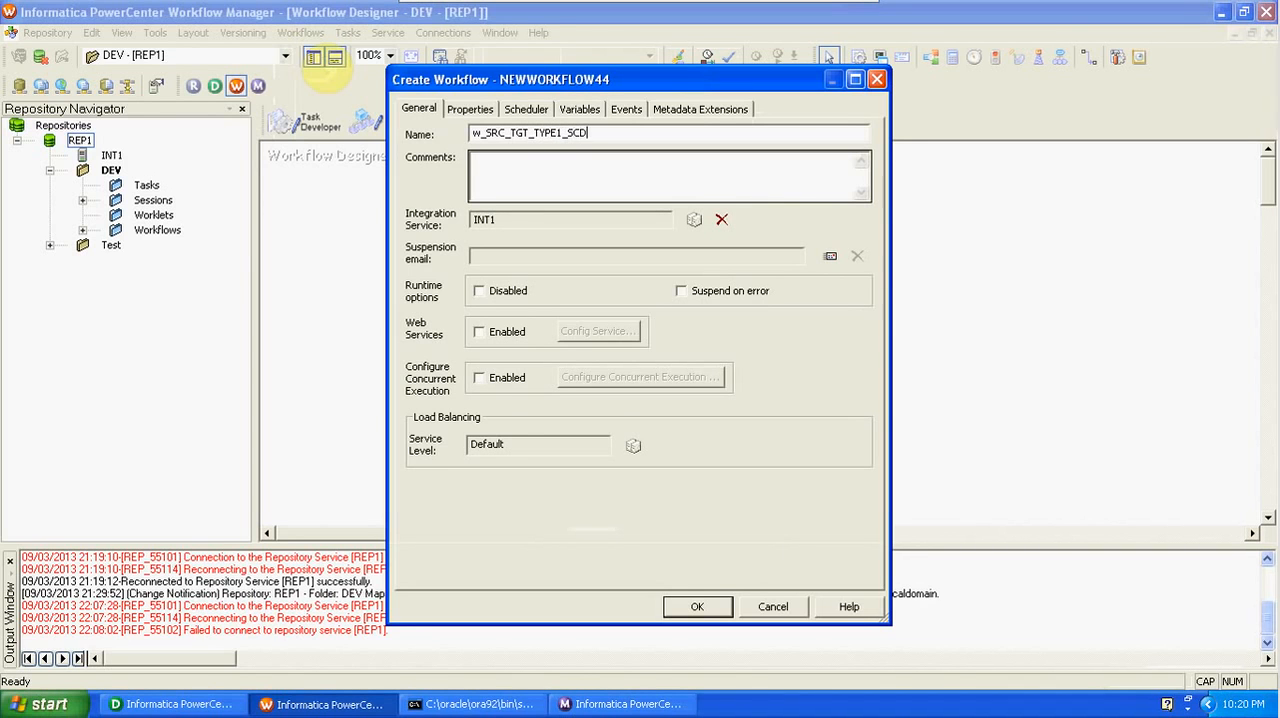
left_click(697, 606)
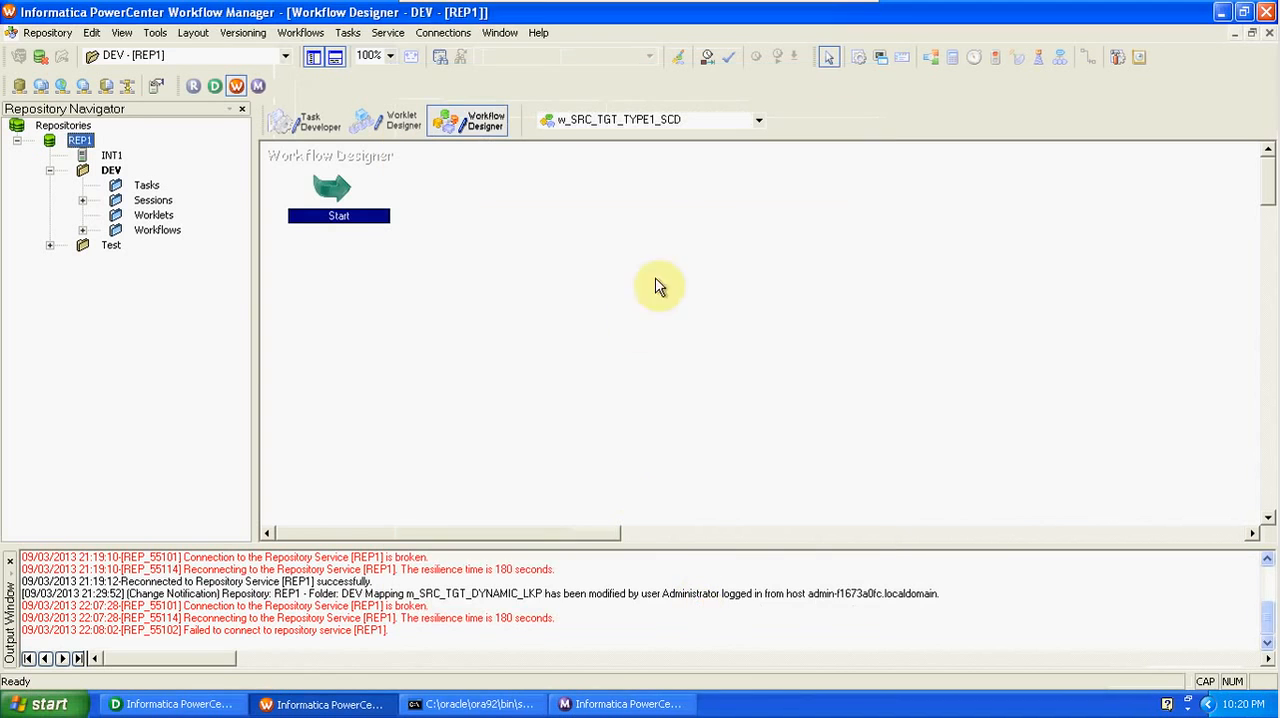
- Add a session task for the m_SRC_TGT_TYPE1_SCD mapping to the workflow and link Start to it
left_click(858, 57)
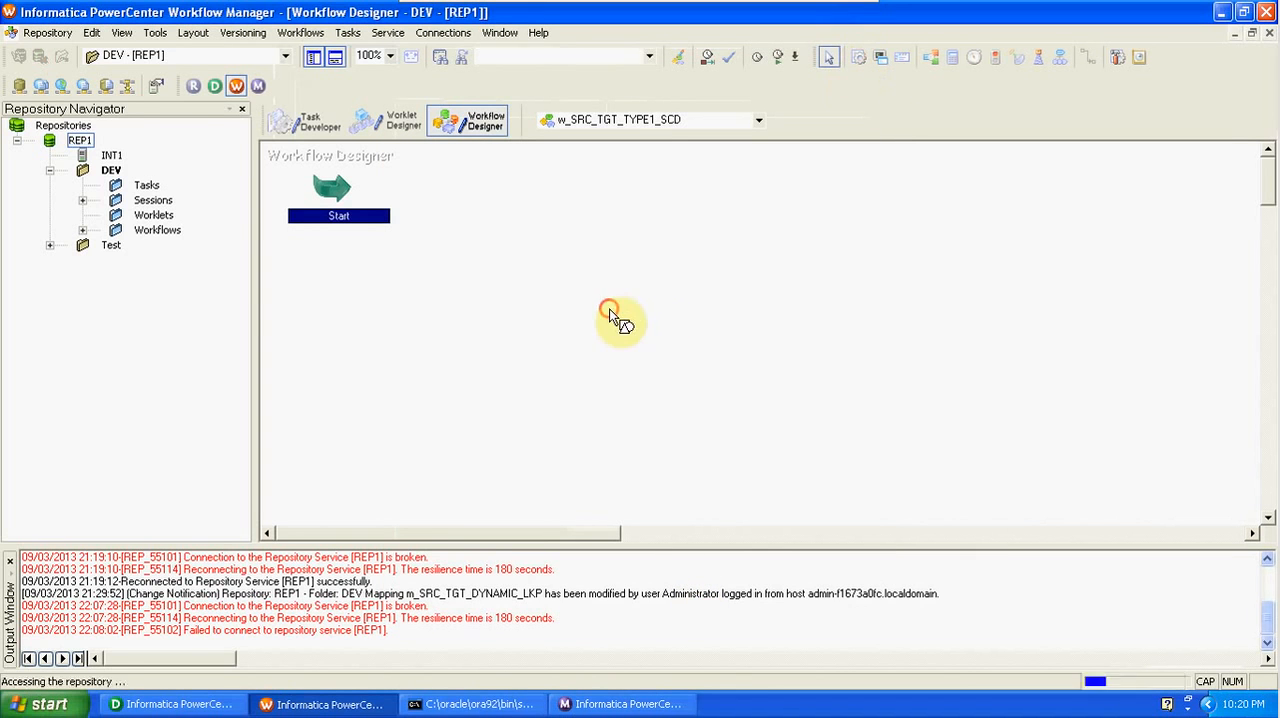
left_click(609, 317)
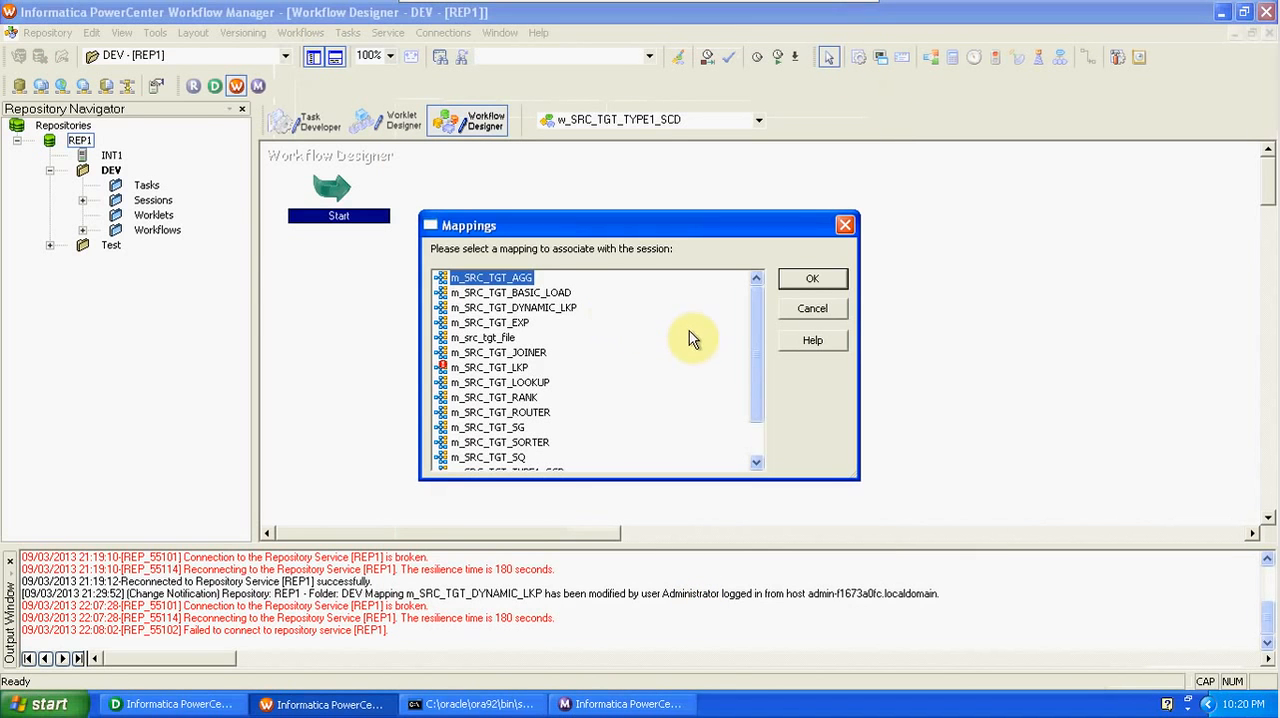
scroll(755, 390, "down", 1)
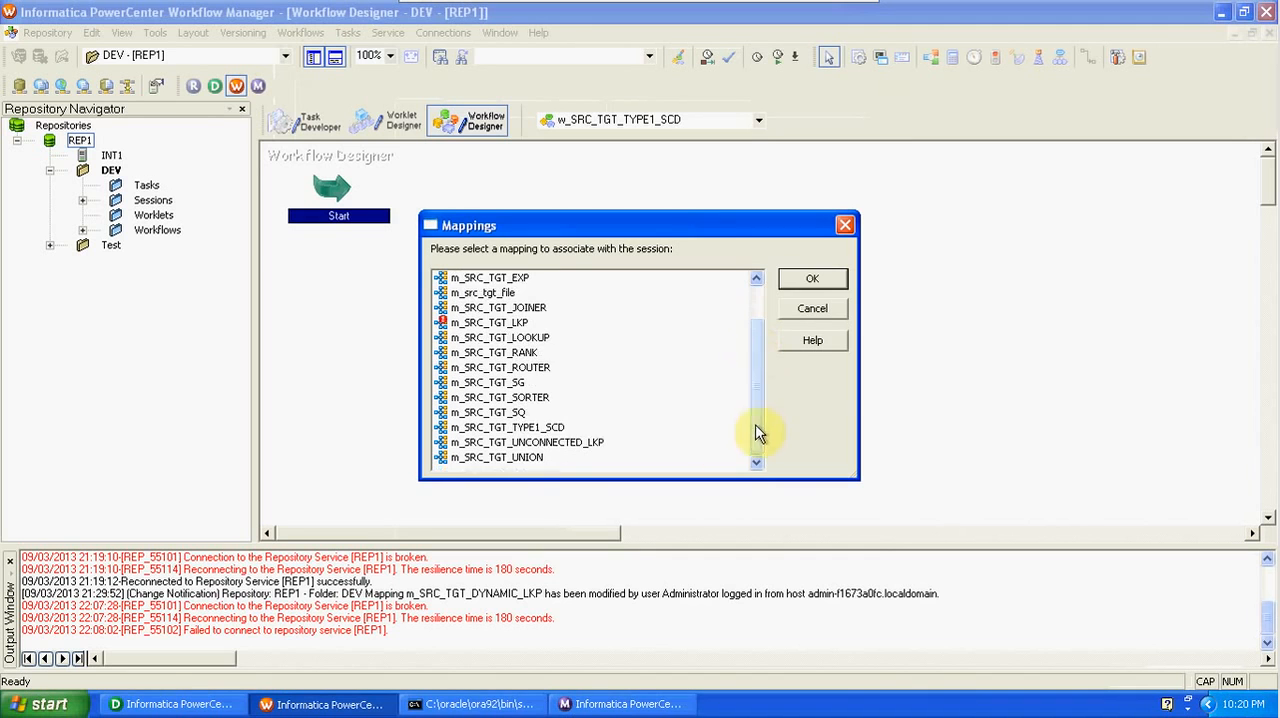
left_click(555, 428)
left_click(811, 280)
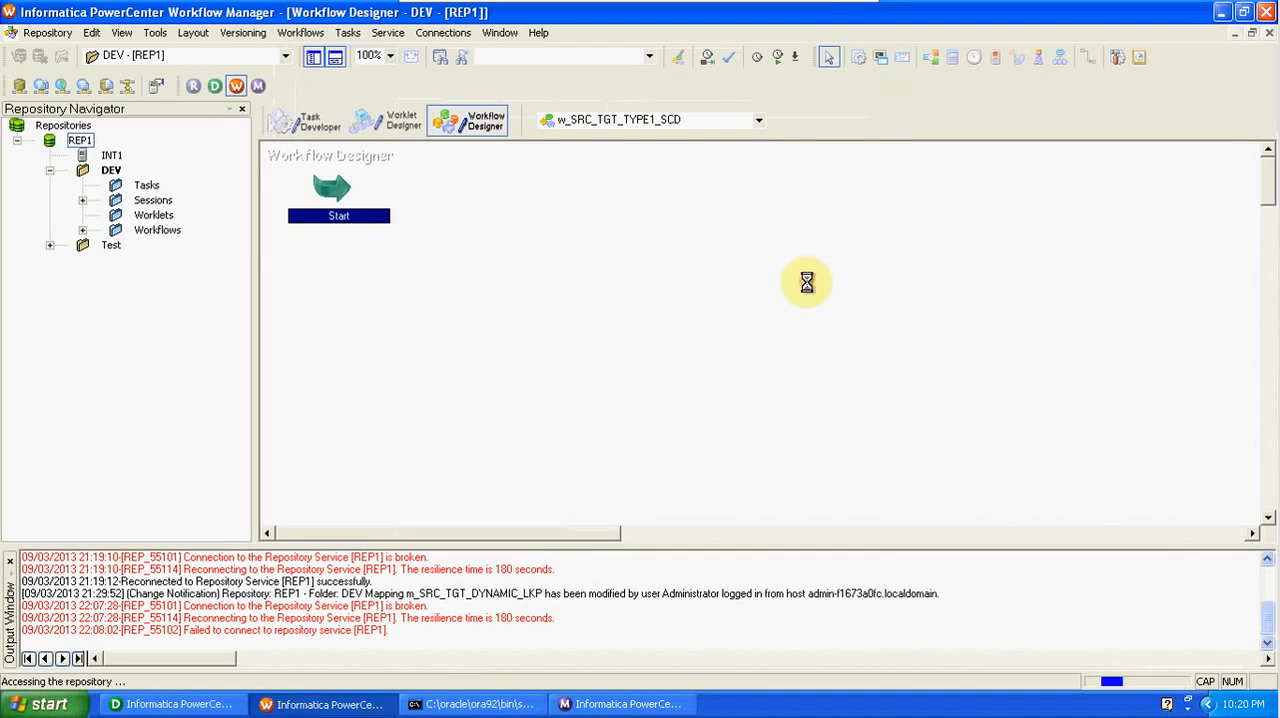
left_click(1088, 57)
left_click_drag(347, 192, 650, 325)
- In the session's mapping settings, set DEPT_LKP's target load type to Normal and apply that attribute to all instances, including DEPT_LKP1
double_click(659, 325)
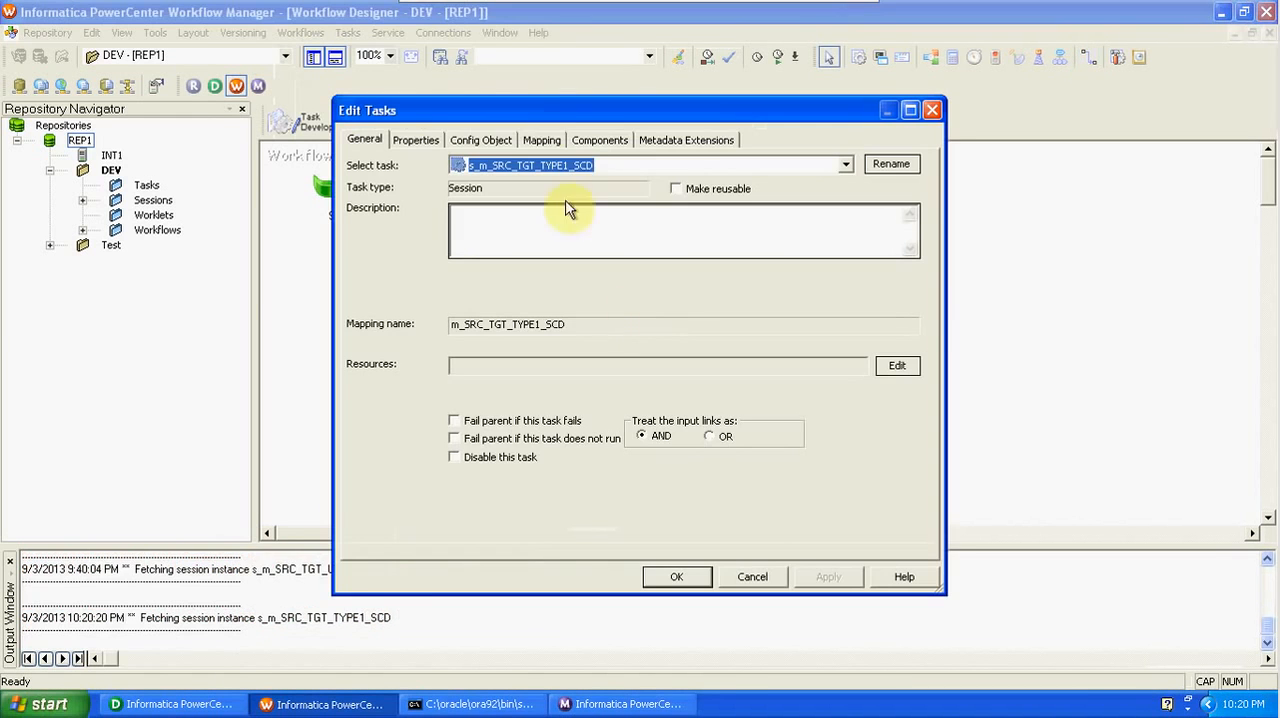
left_click(542, 140)
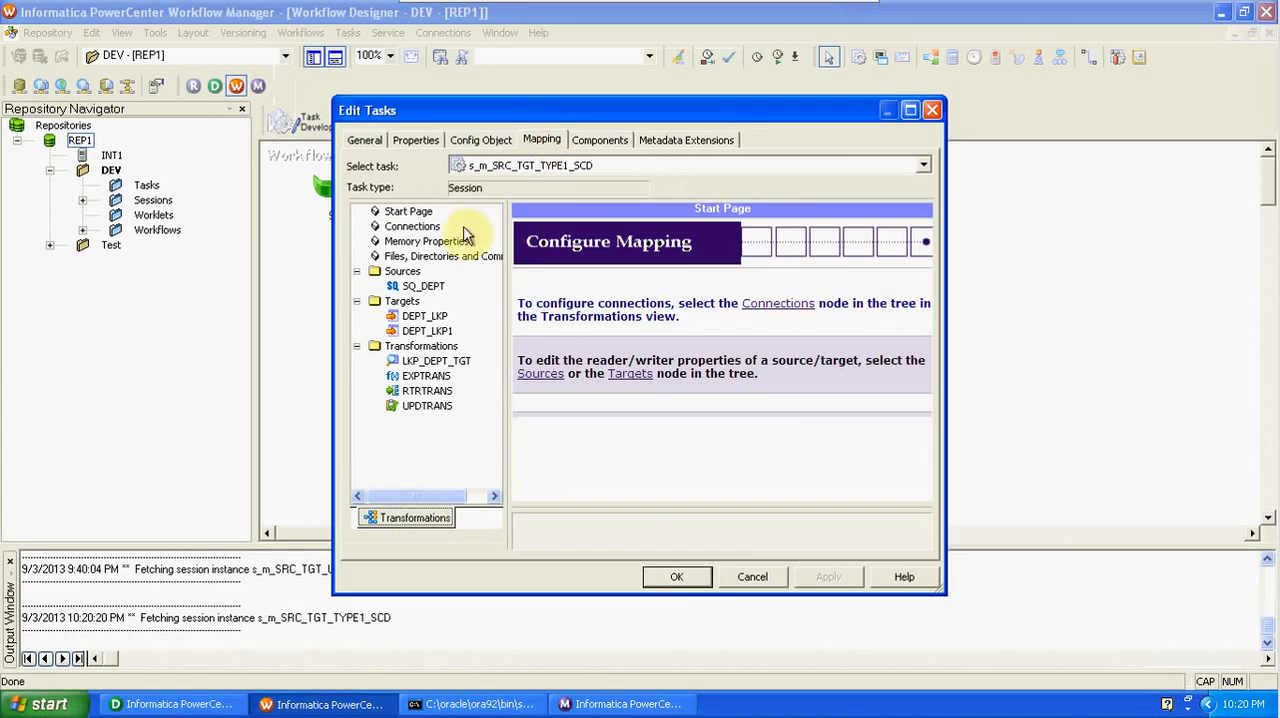
left_click(428, 286)
left_click(425, 316)
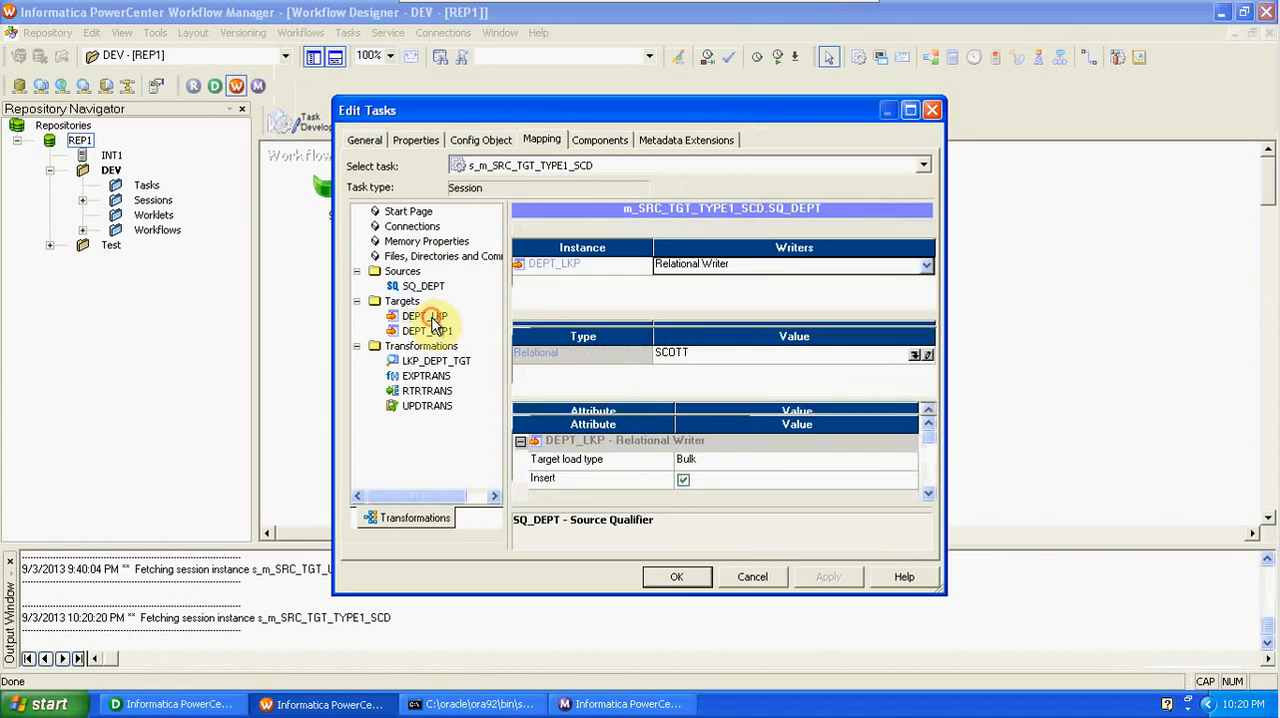
left_click(719, 461)
left_click(724, 463)
left_click(724, 474)
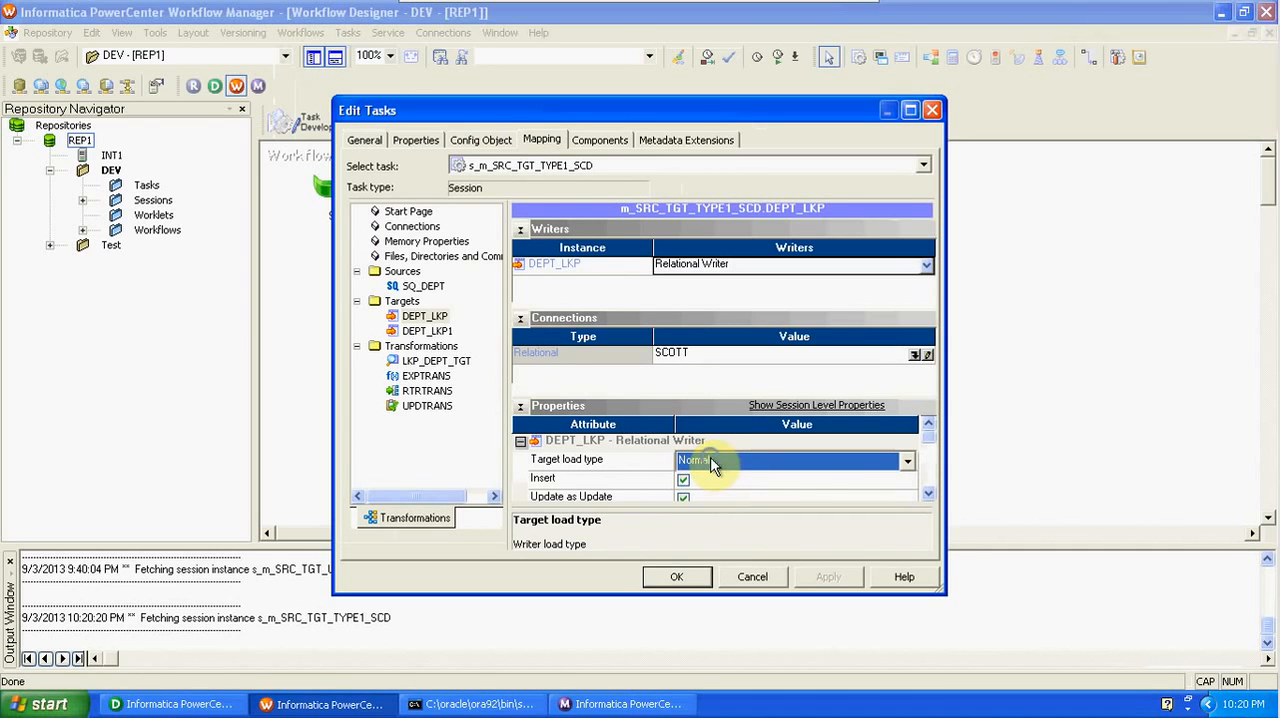
right_click(649, 464)
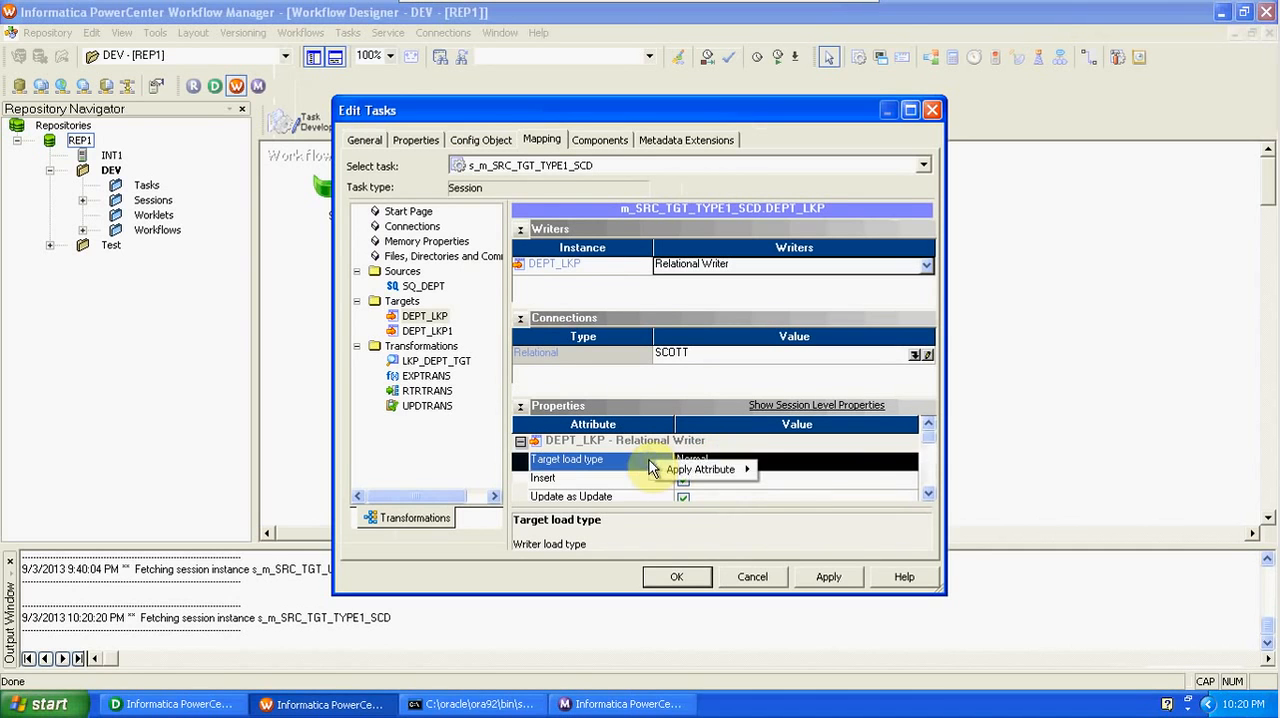
mouse_move(690, 471)
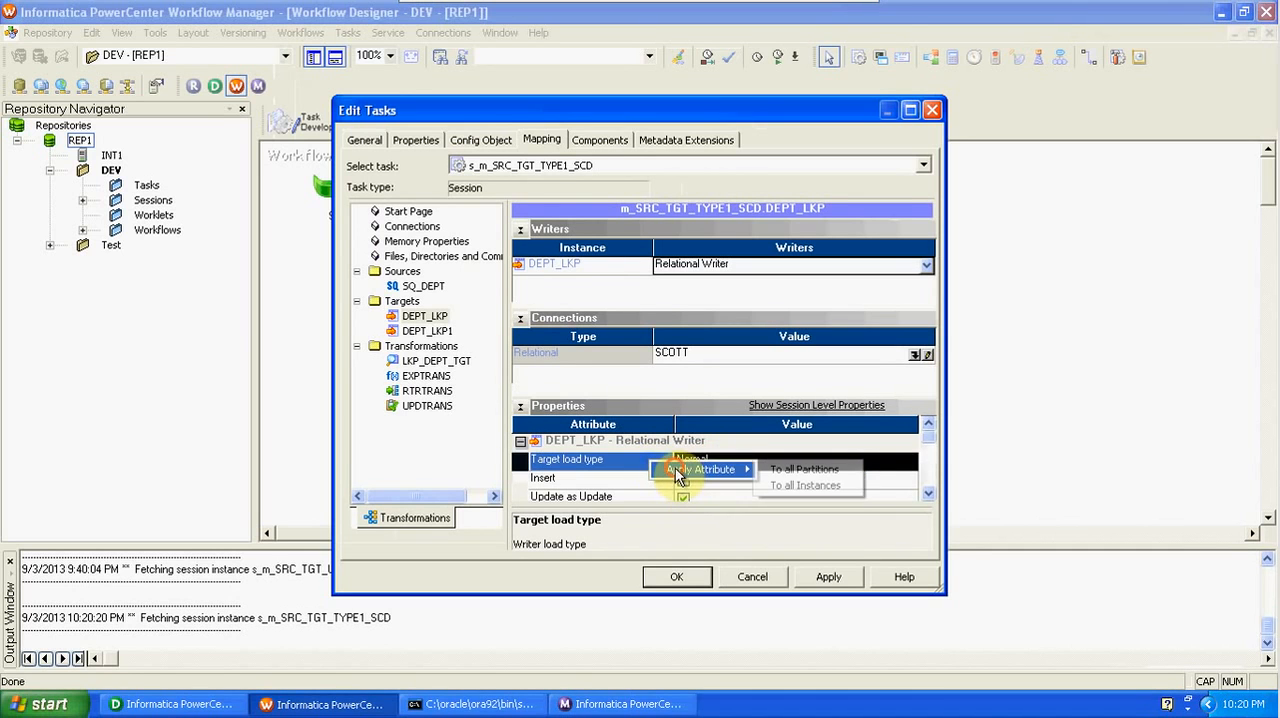
left_click(783, 487)
left_click(426, 331)
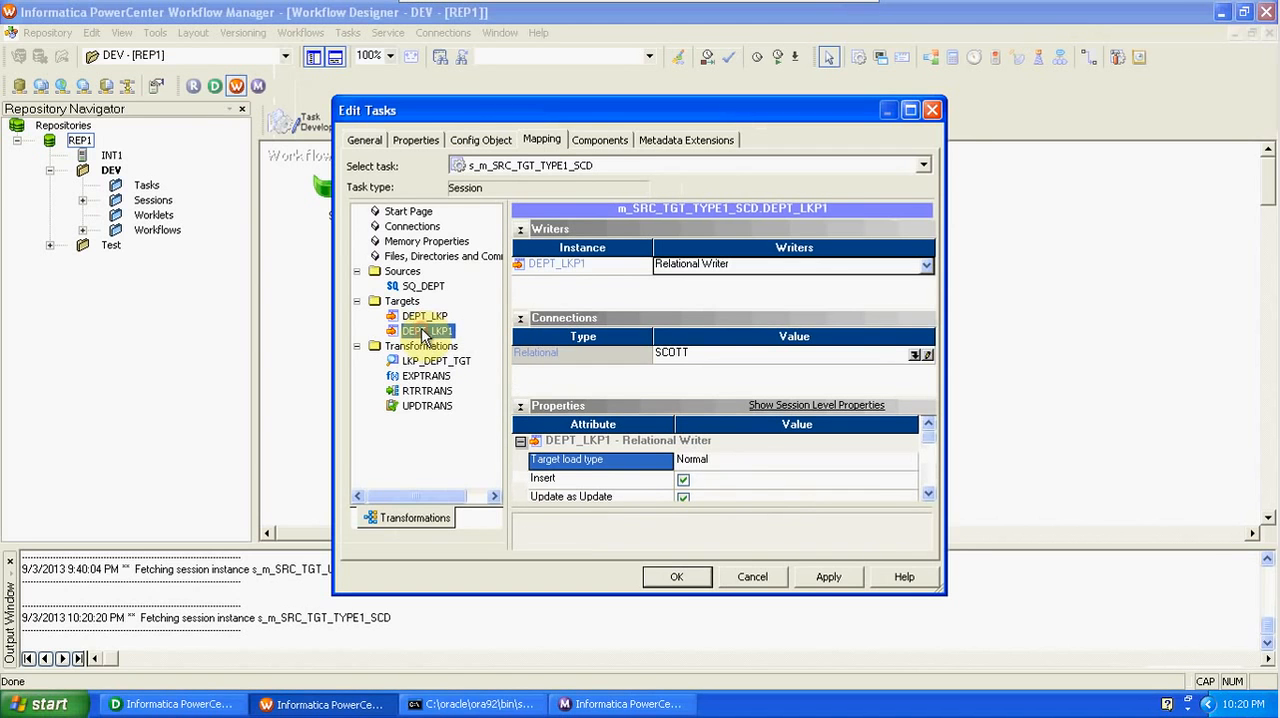
- Assign the SCOTT relational connection object to the LKP_DEPT_TGT lookup and accept the session edits
left_click(432, 361)
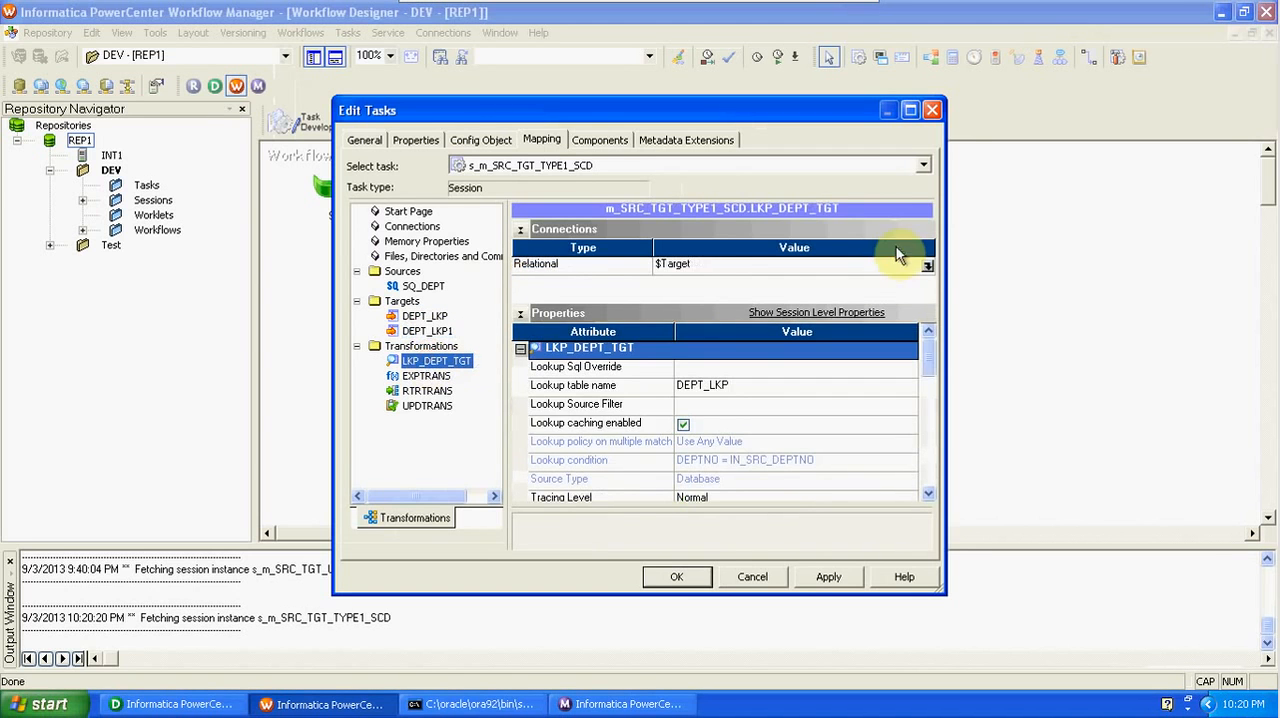
left_click(928, 266)
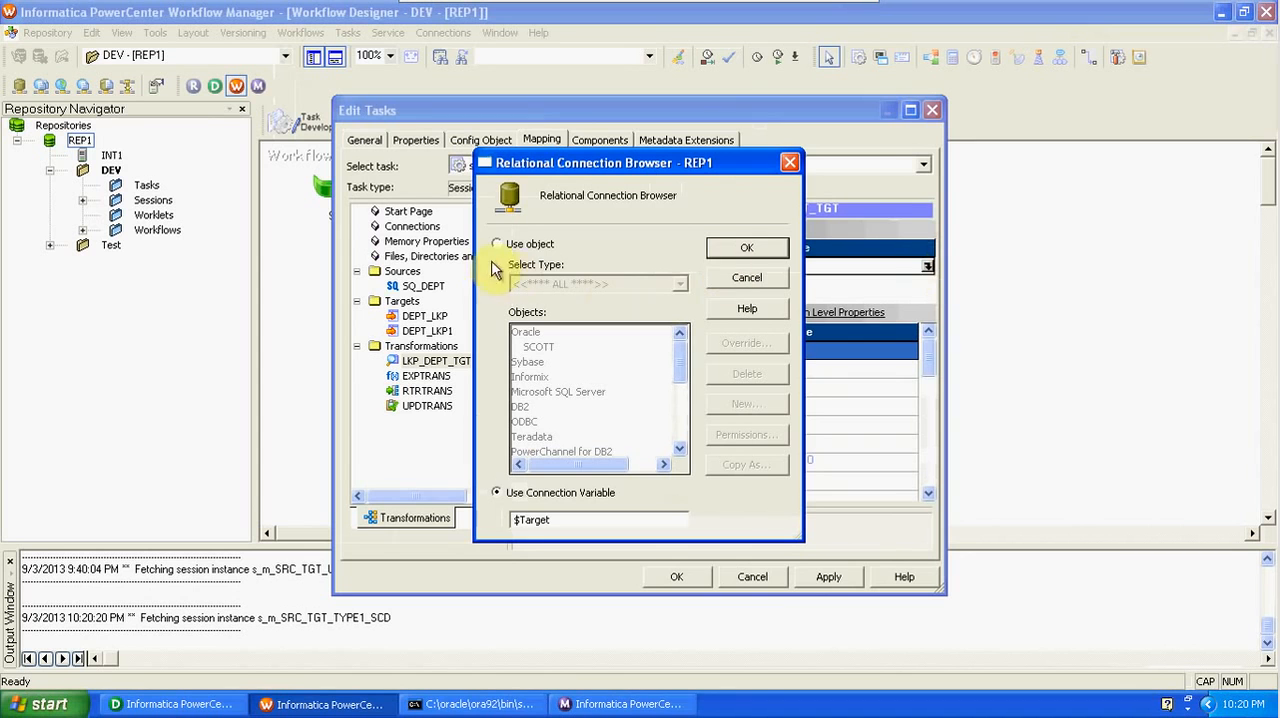
left_click(499, 244)
left_click(536, 347)
left_click(750, 247)
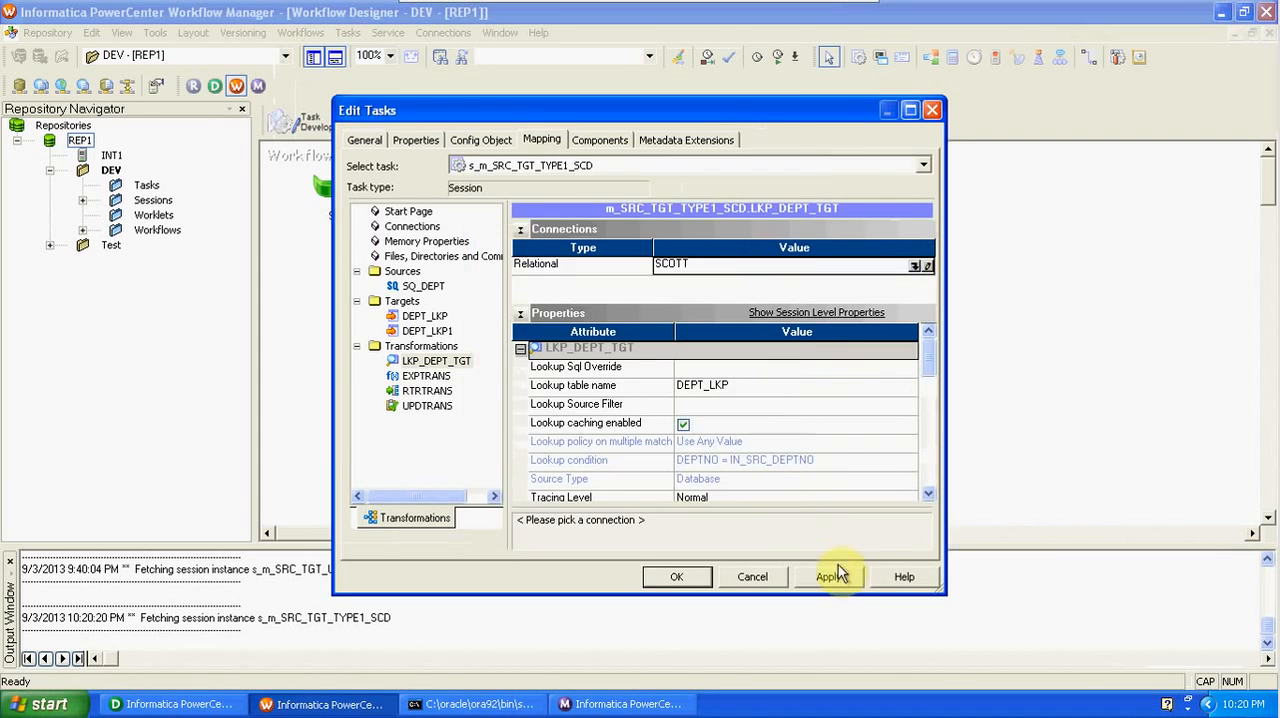
left_click(673, 576)
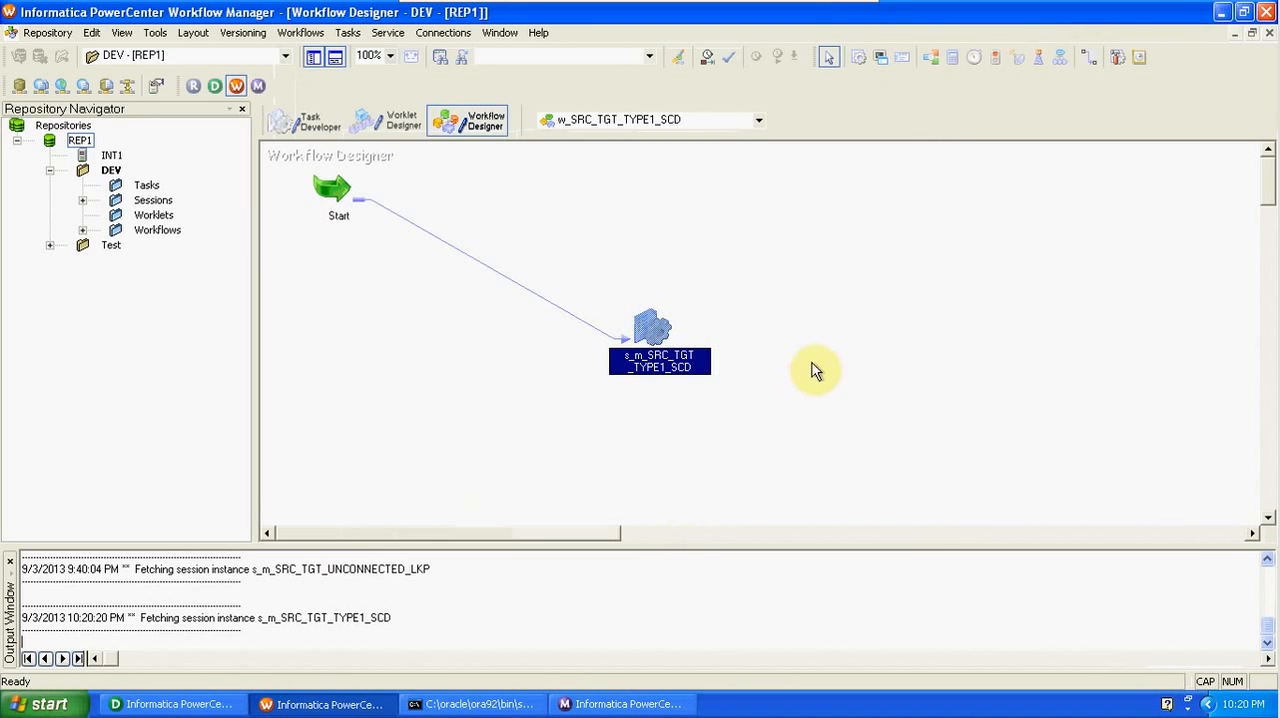
- Save the w_SRC_TGT_TYPE1_SCD workflow and start it
key("ctrl+s")
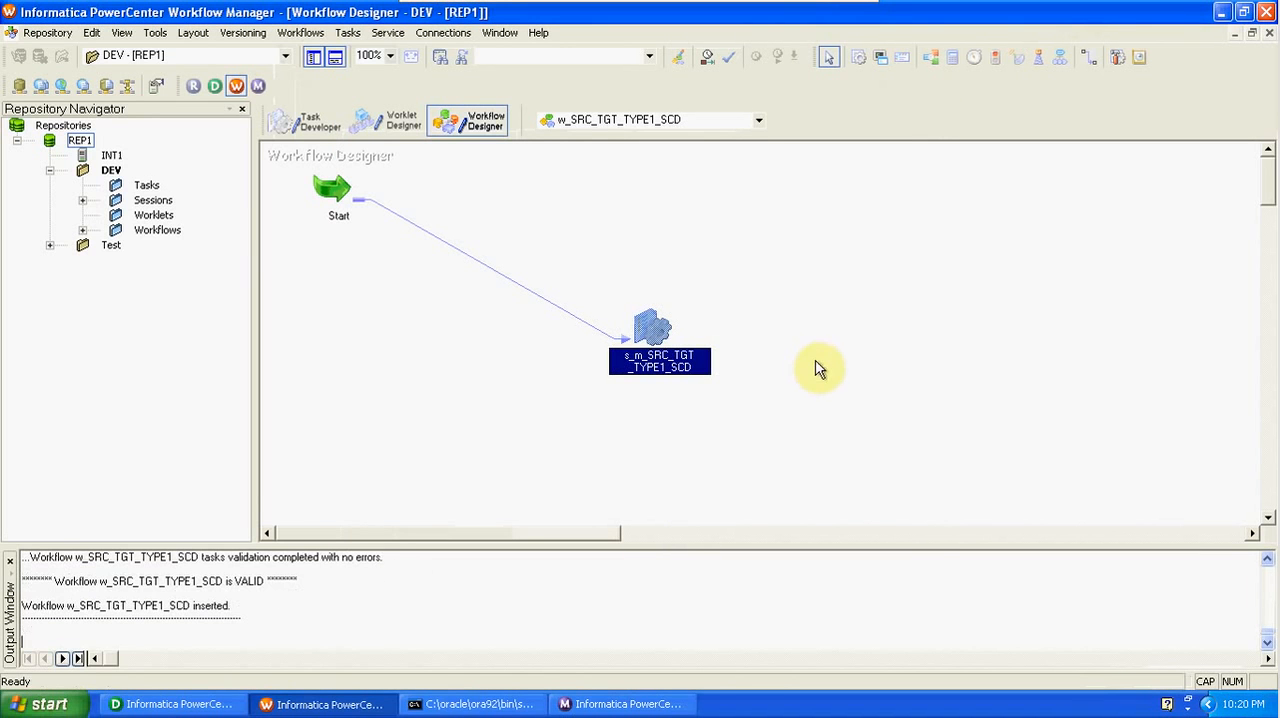
left_click(318, 34)
left_click(332, 133)
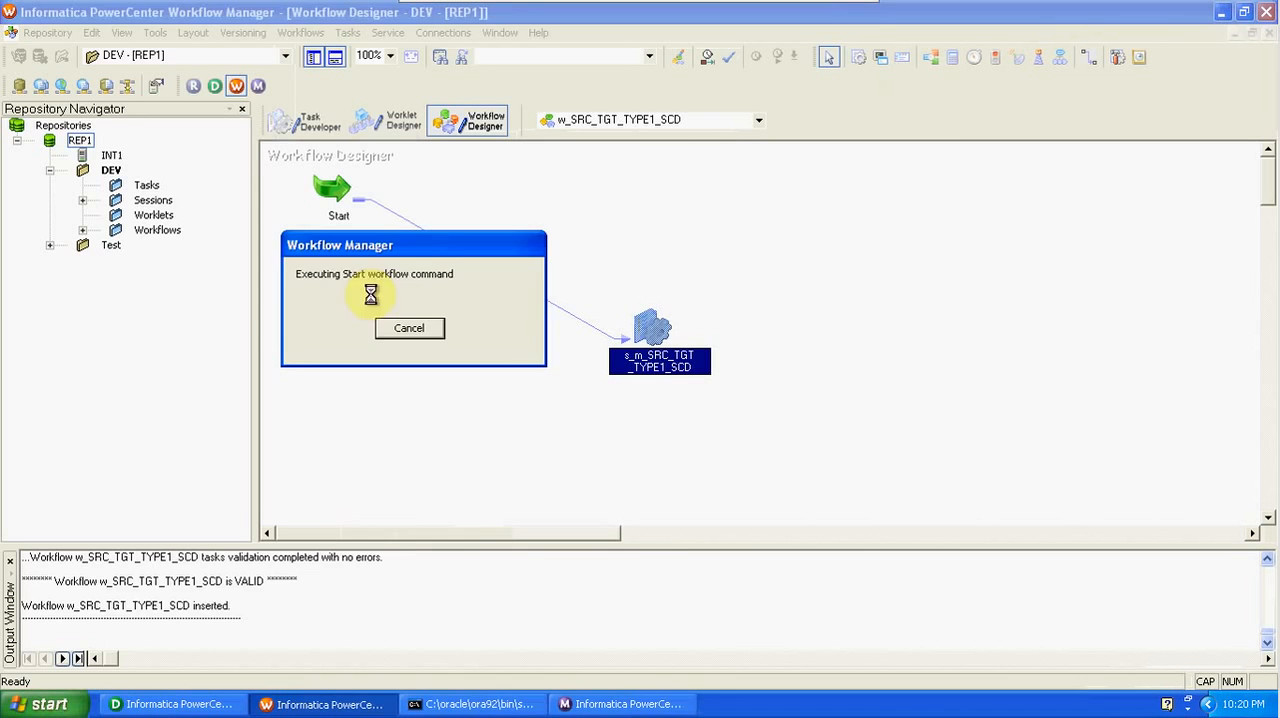
- In Workflow Monitor, examine the source and target statistics of the s_m_SRC_TGT_TYPE1_SCD session run, and return to the mapping in Designer
left_click(475, 705)
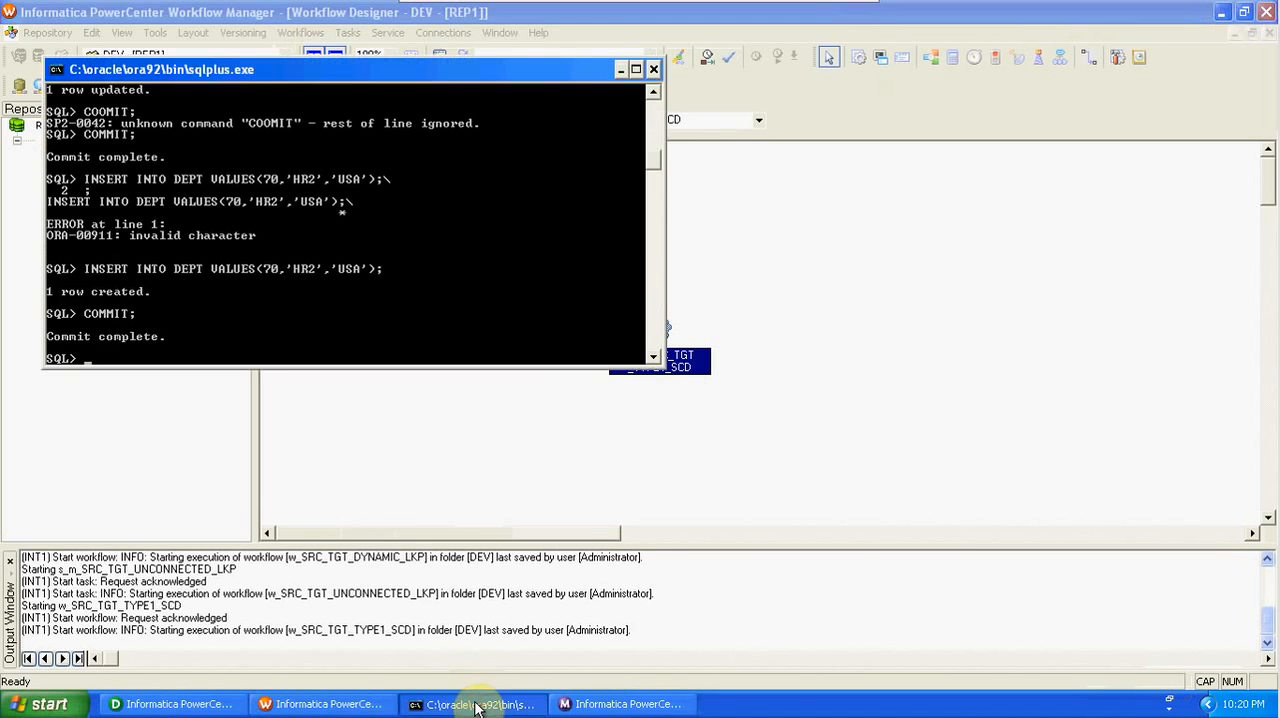
left_click(580, 704)
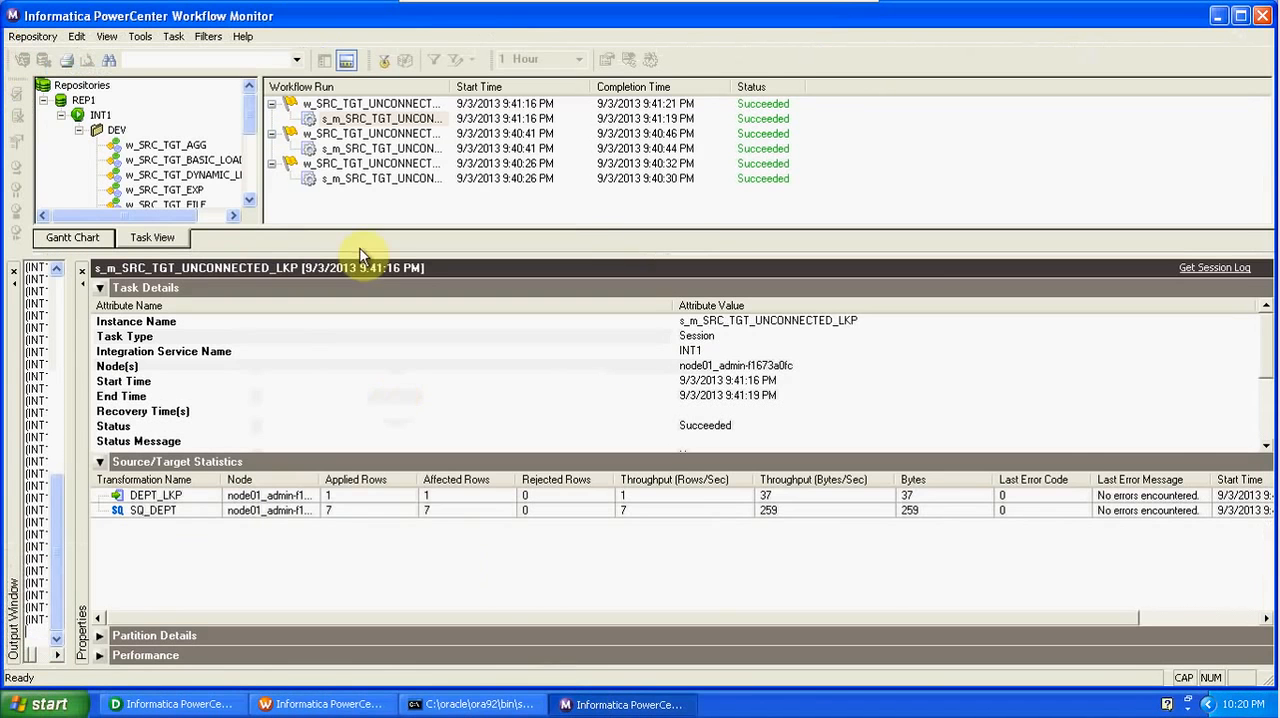
left_click_drag(249, 200, 249, 201)
left_click(226, 170)
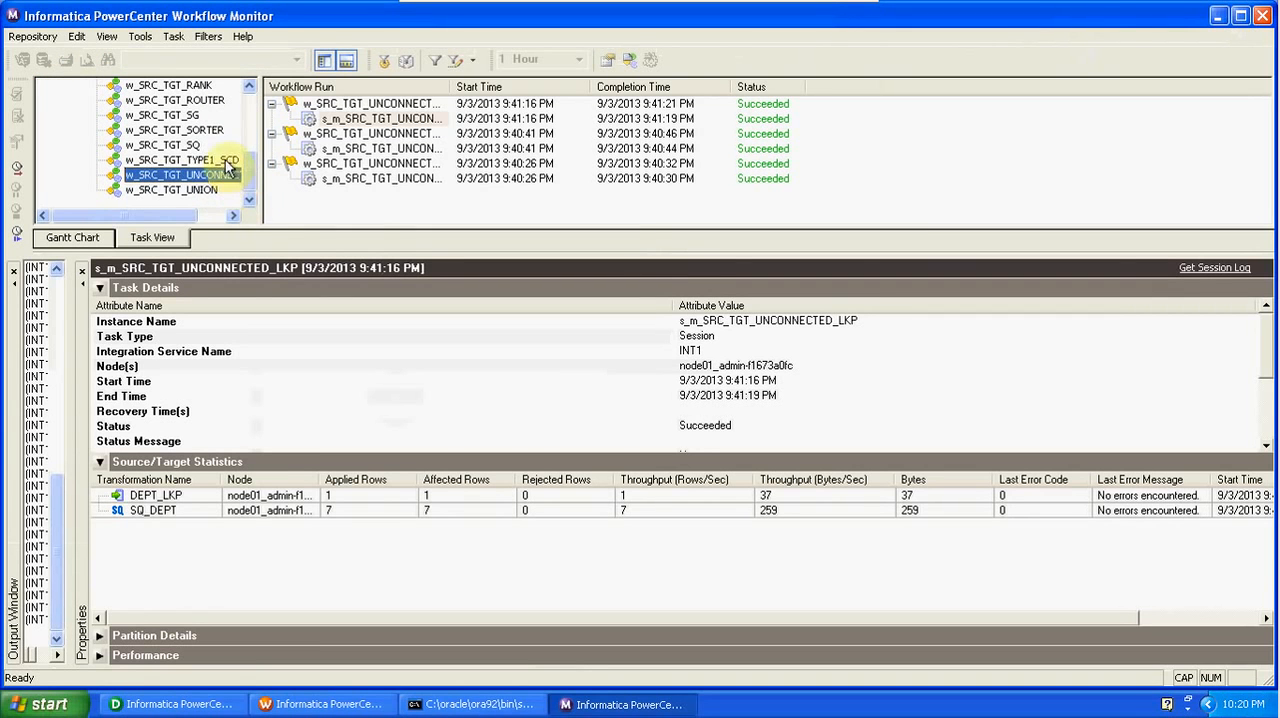
left_click(224, 161)
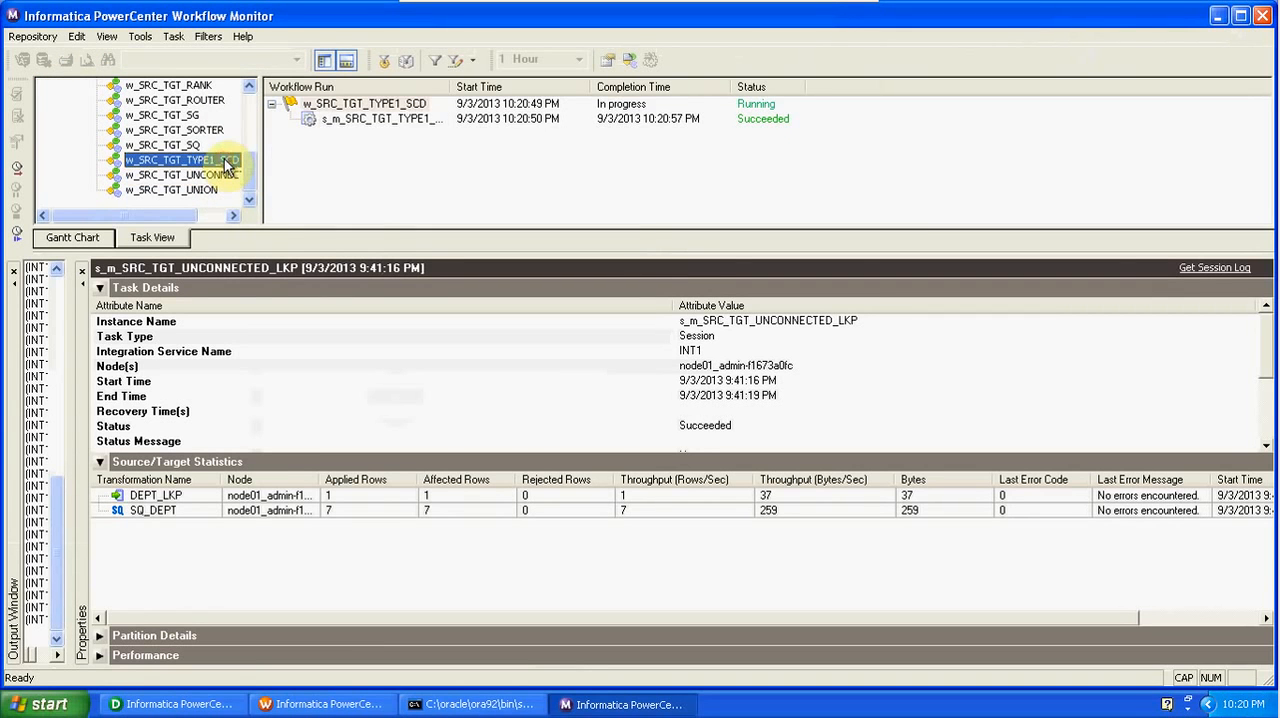
left_click(405, 119)
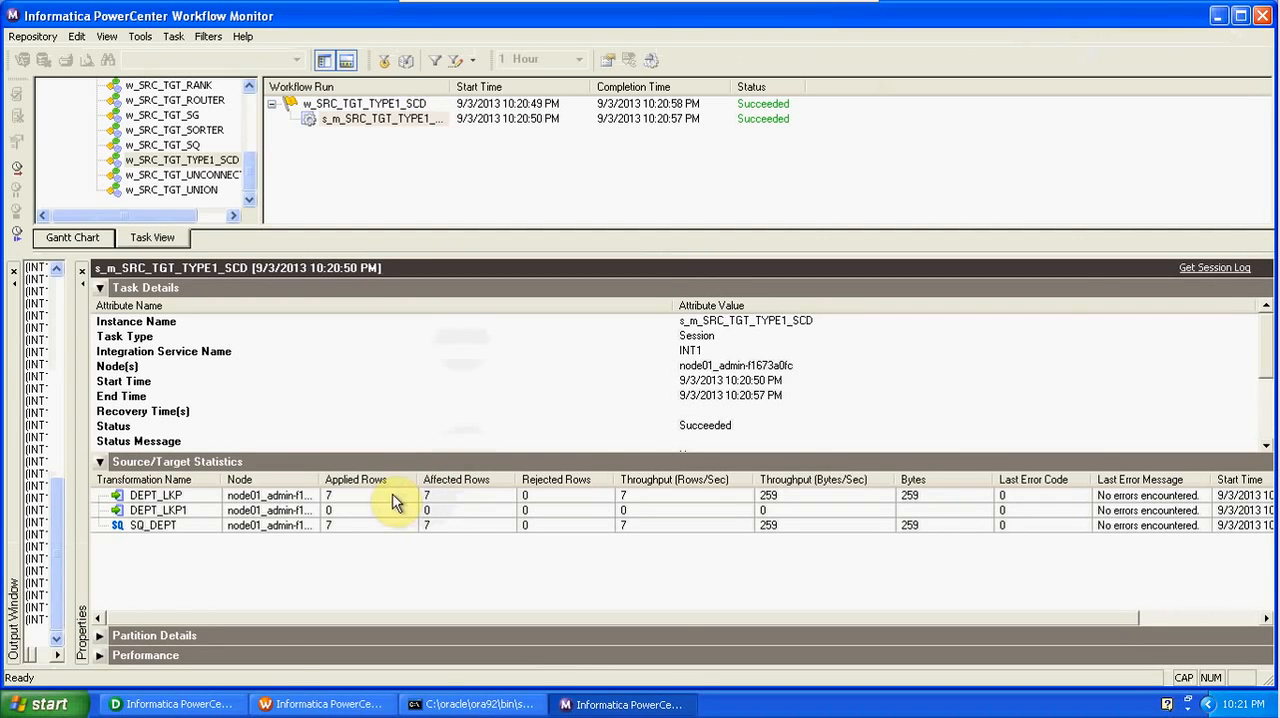
left_click(393, 497)
left_click(170, 704)
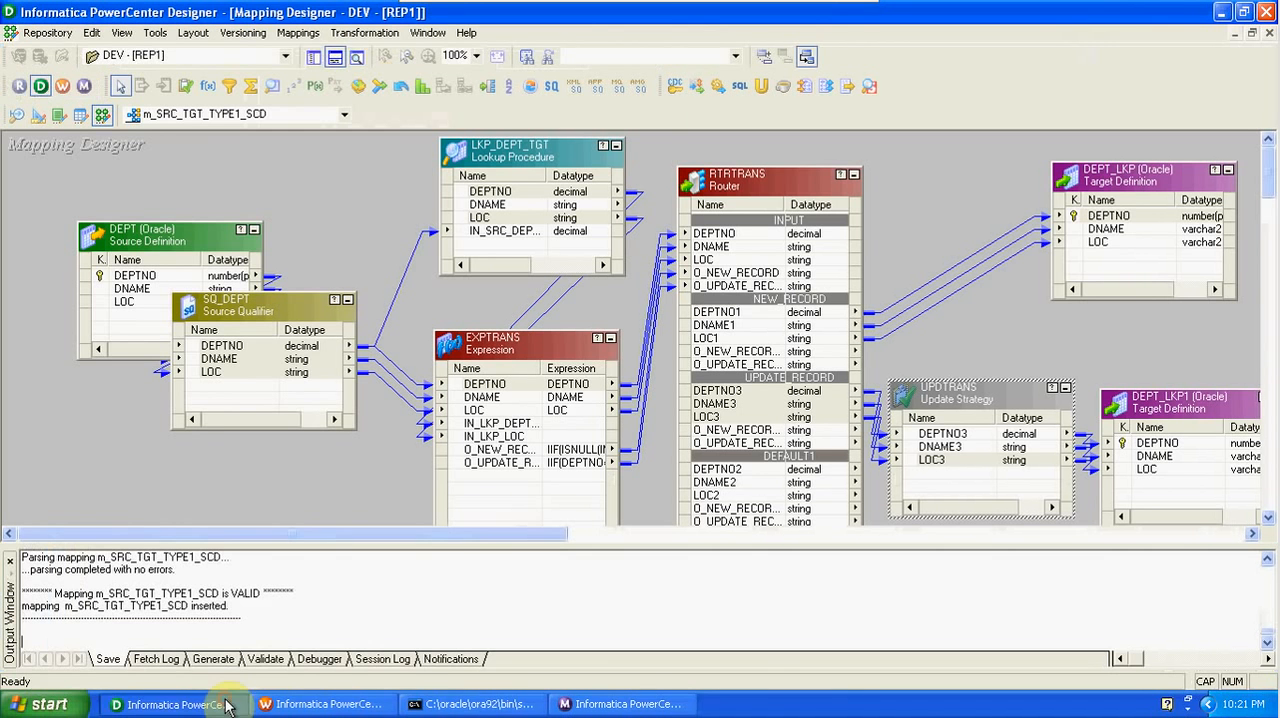
- Preview the data of the DEPT_LKP target, entering the database password to connect
right_click(1104, 212)
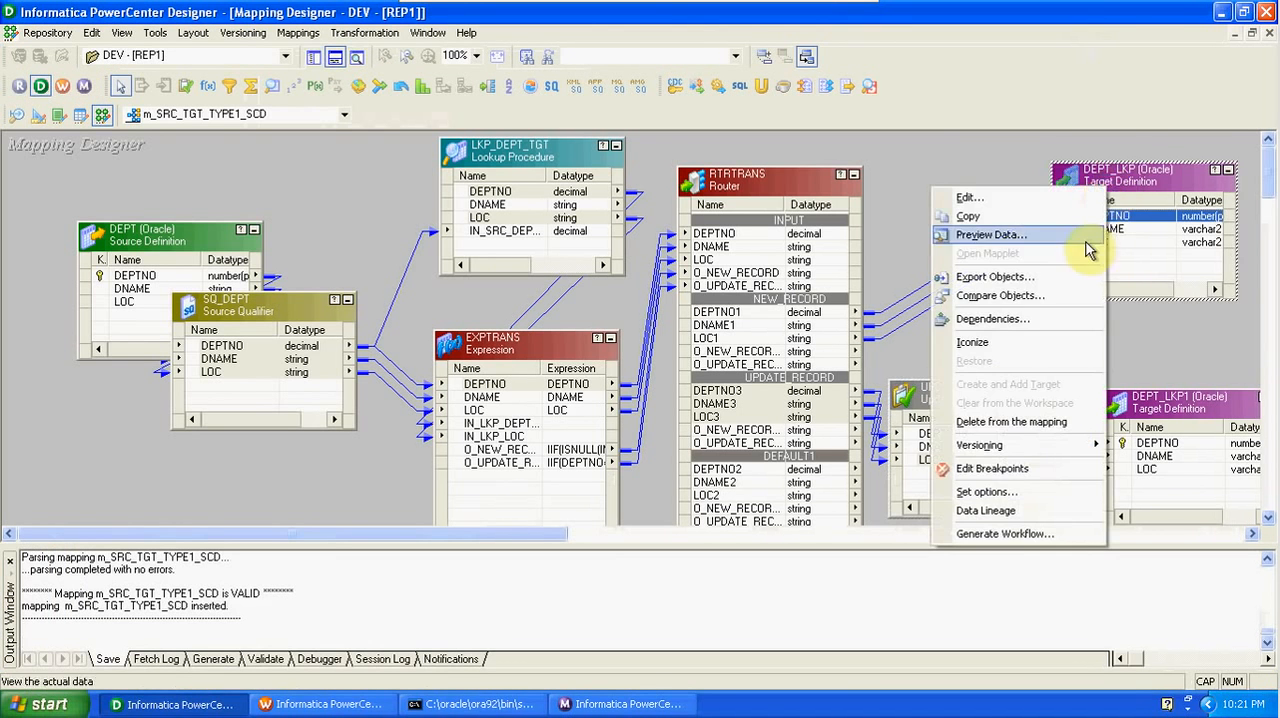
left_click(1081, 239)
left_click(671, 241)
type("tiger")
key("Return")
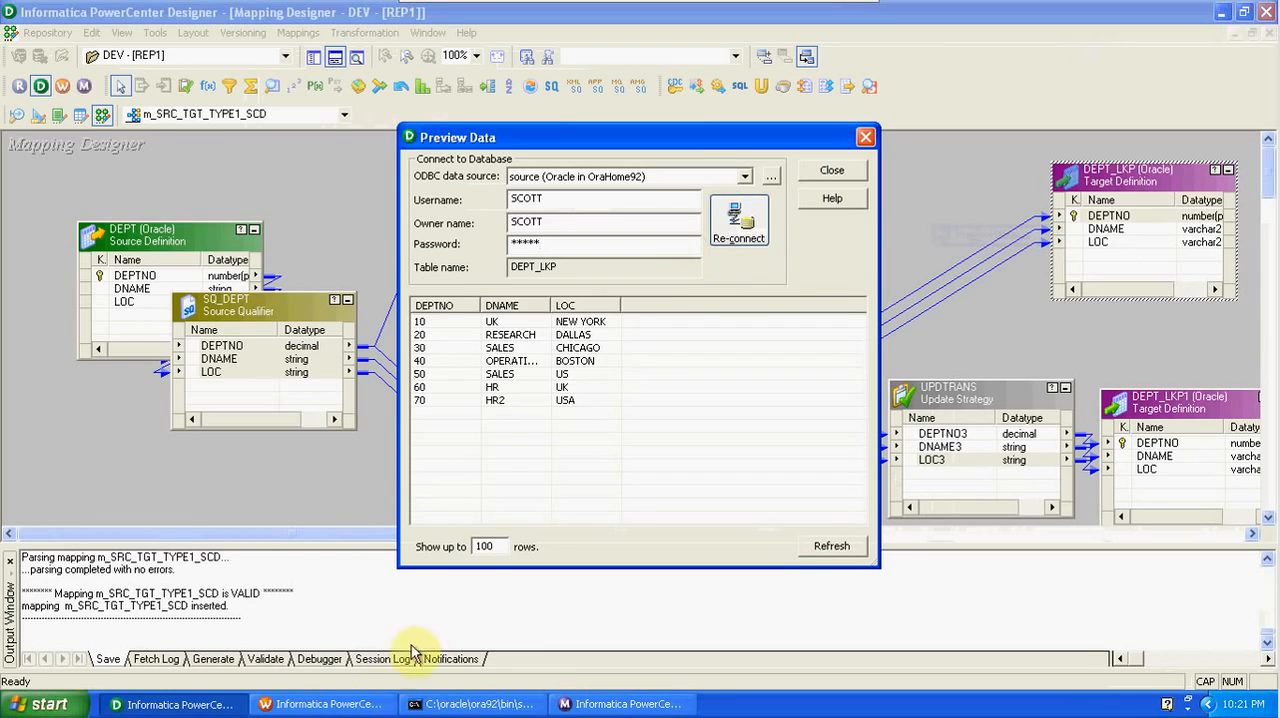
- In SQL*Plus, insert a row into DEPT with the values 80, 'ACCOUNT' and 'US'
left_click(420, 705)
key("Up")
key("Up")
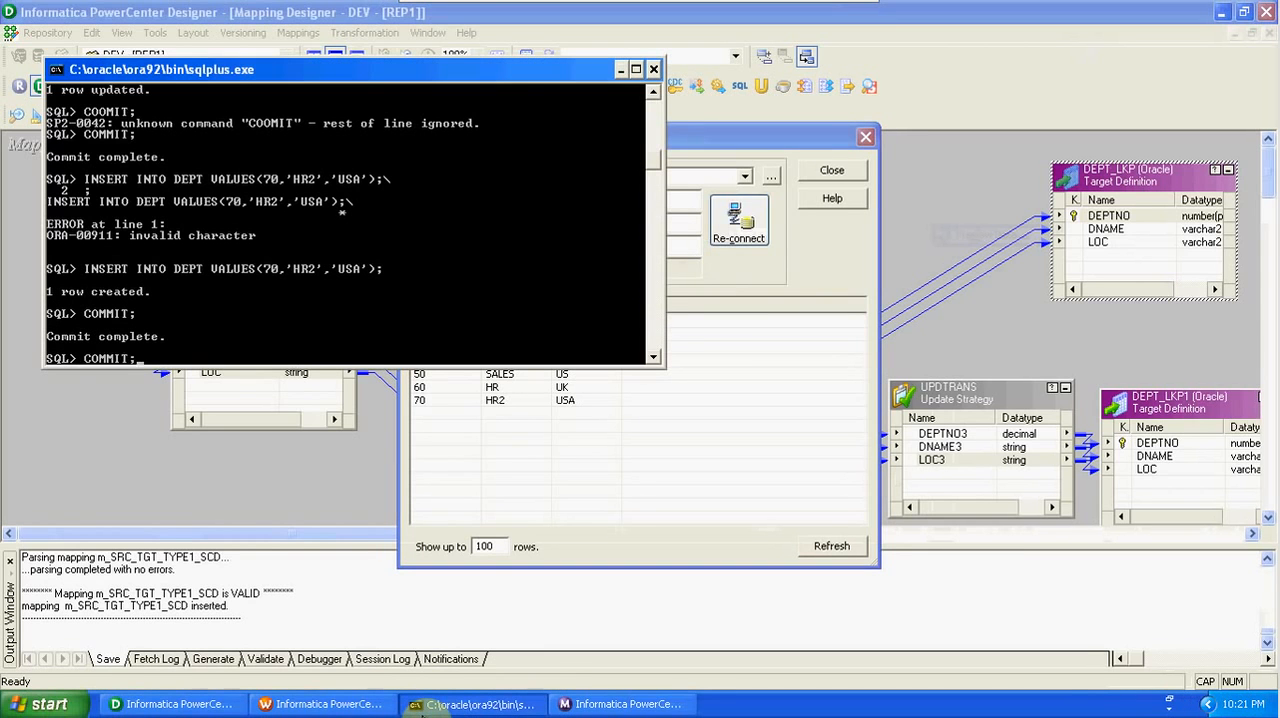
key("Escape")
key("Up")
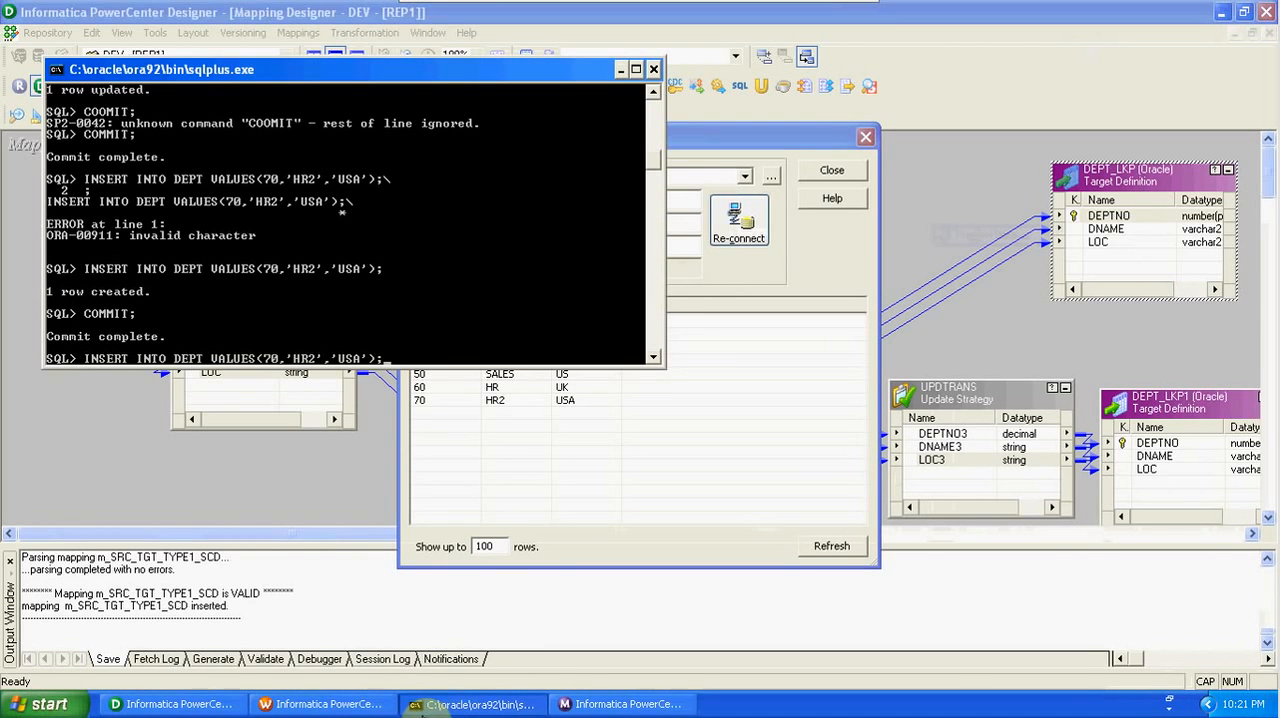
key("BackSpace")
key("BackSpace")
key("BackSpace")
key("BackSpace")
key("BackSpace")
key("BackSpace")
key("BackSpace")
key("BackSpace")
key("BackSpace")
key("BackSpace")
key("BackSpace")
key("BackSpace")
key("BackSpace")
key("BackSpace")
key("BackSpace")
type("80,'ACCOUNT','US');")
key("Return")
- Update DEPT to set DNAME to 'USA' where DEPTNO is 10, and commit the changes
key("Up")
key("Up")
key("Up")
key("Up")
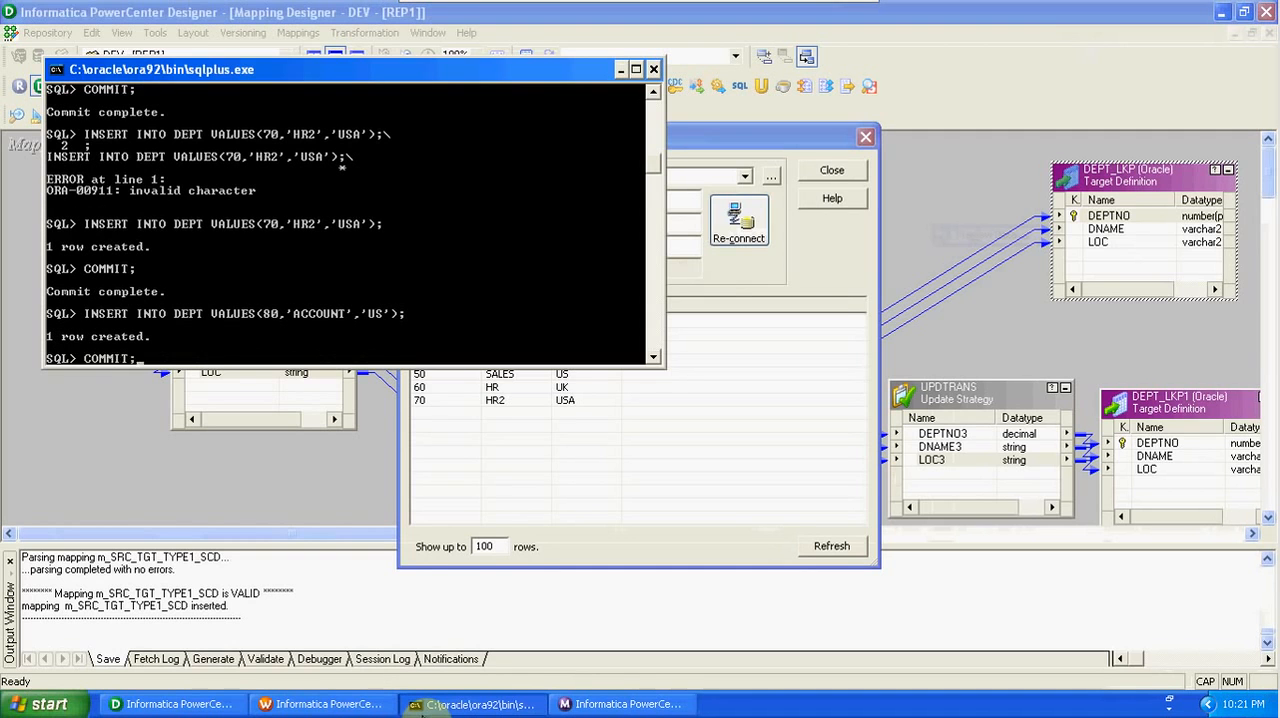
key("Down")
key("Down")
key("Up")
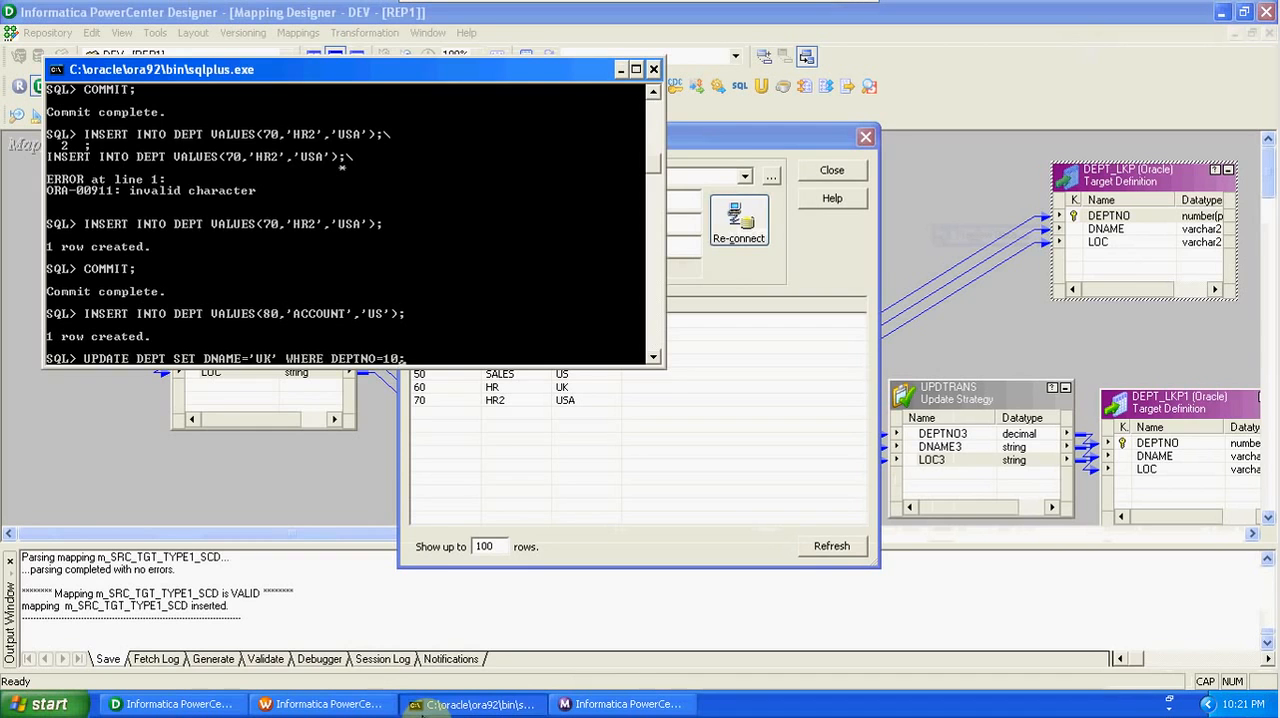
key("Left")
key("Left")
key("Left")
key("Left")
key("Left")
key("Left")
key("Left")
key("Left")
key("Left")
key("Delete")
type("SA")
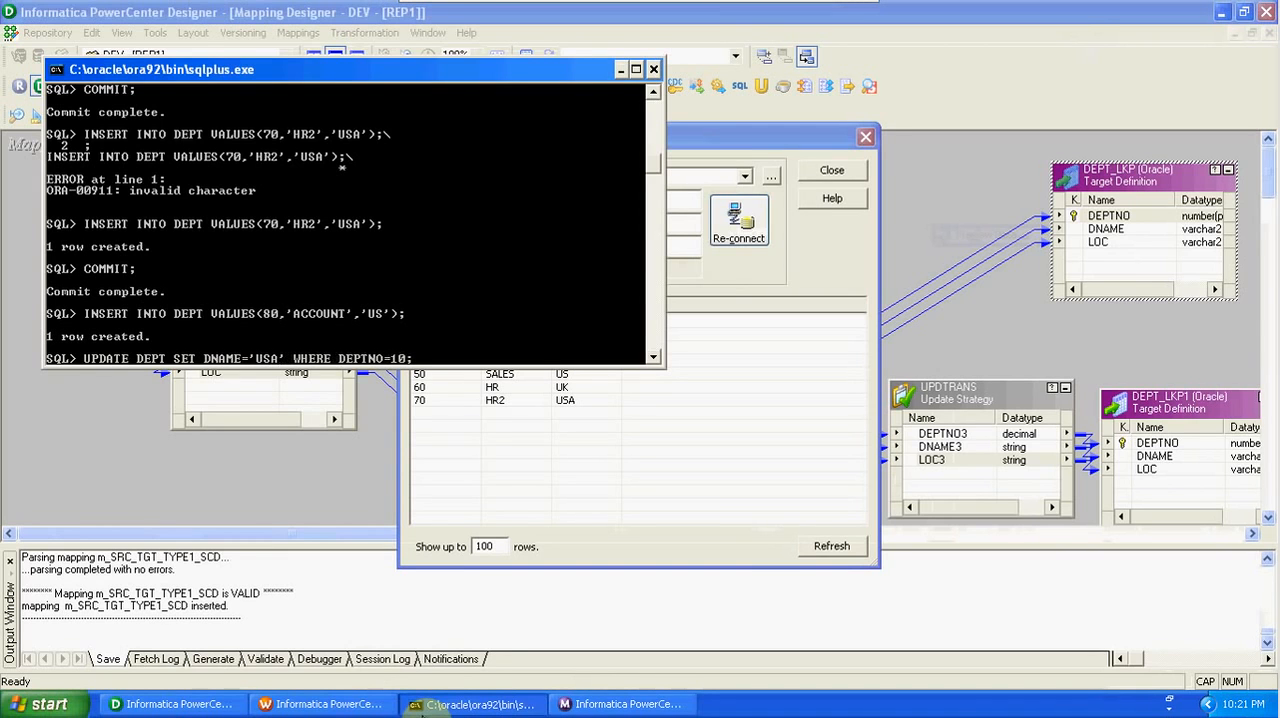
key("Return")
type("COMMIT;")
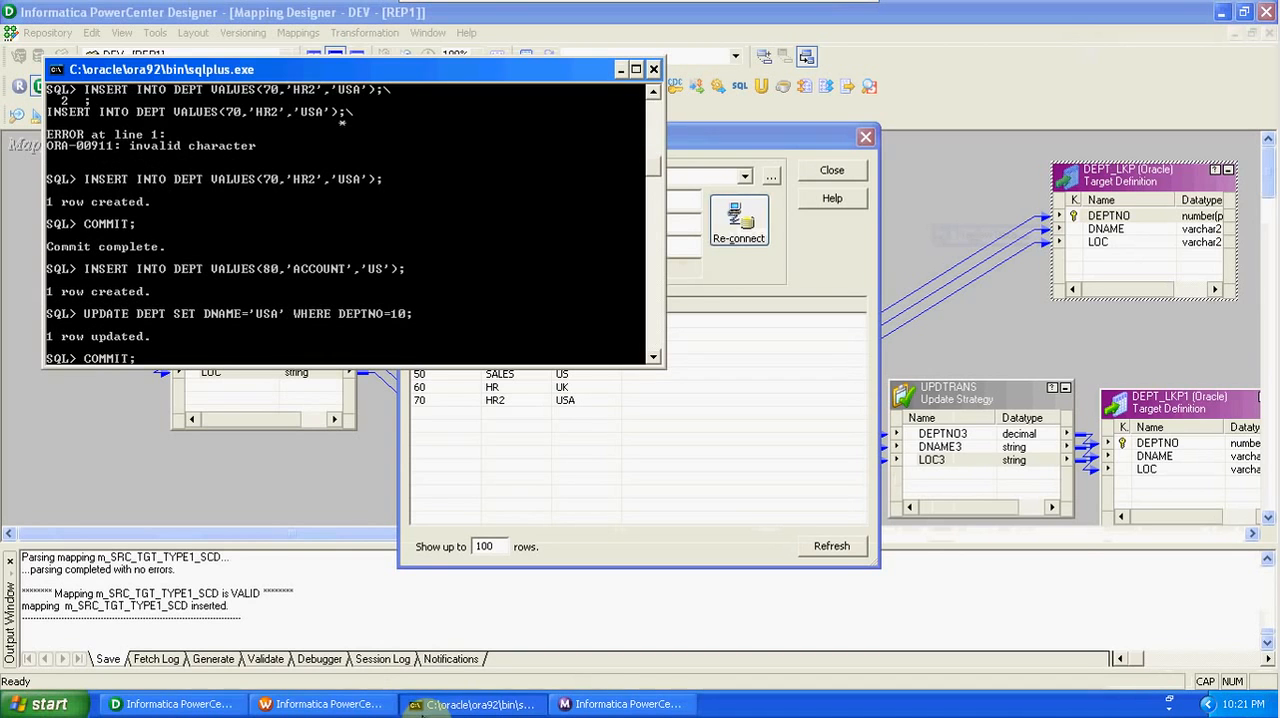
key("Return")
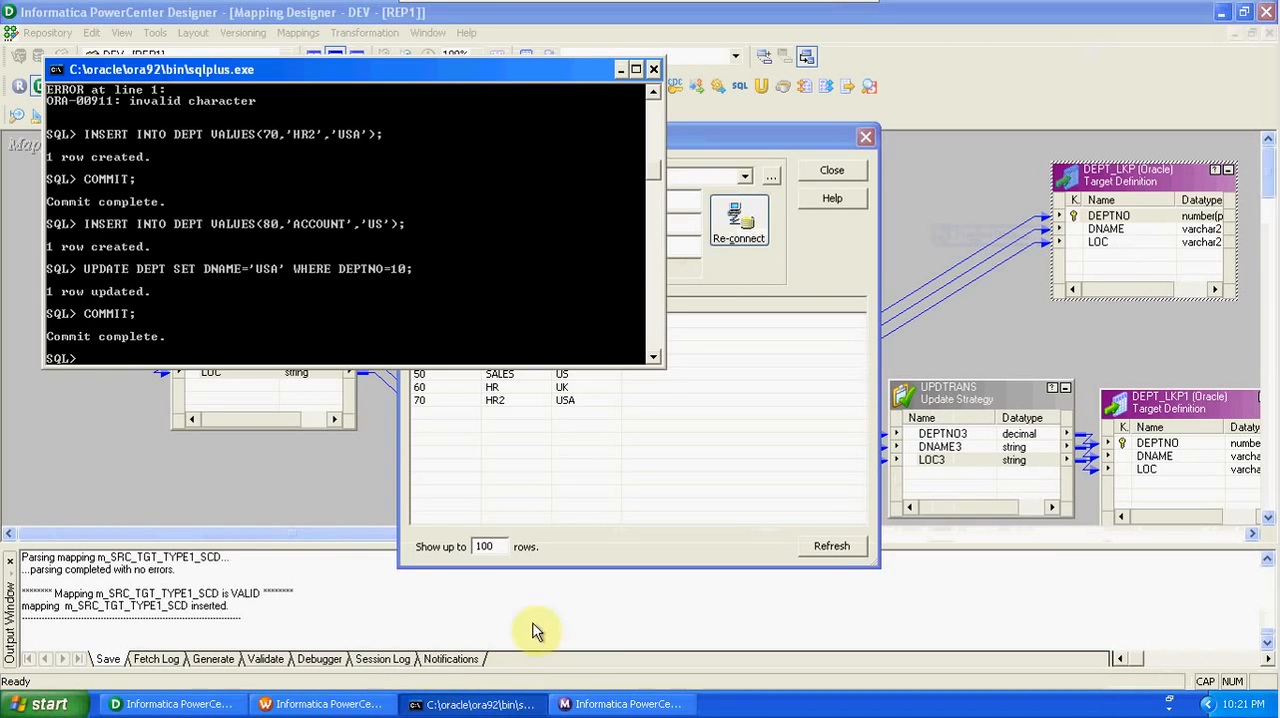
- Check department 10 in the DEPT_LKP preview, and in SQL*Plus set its LOC in DEPT to 'USA' and commit
left_click(465, 432)
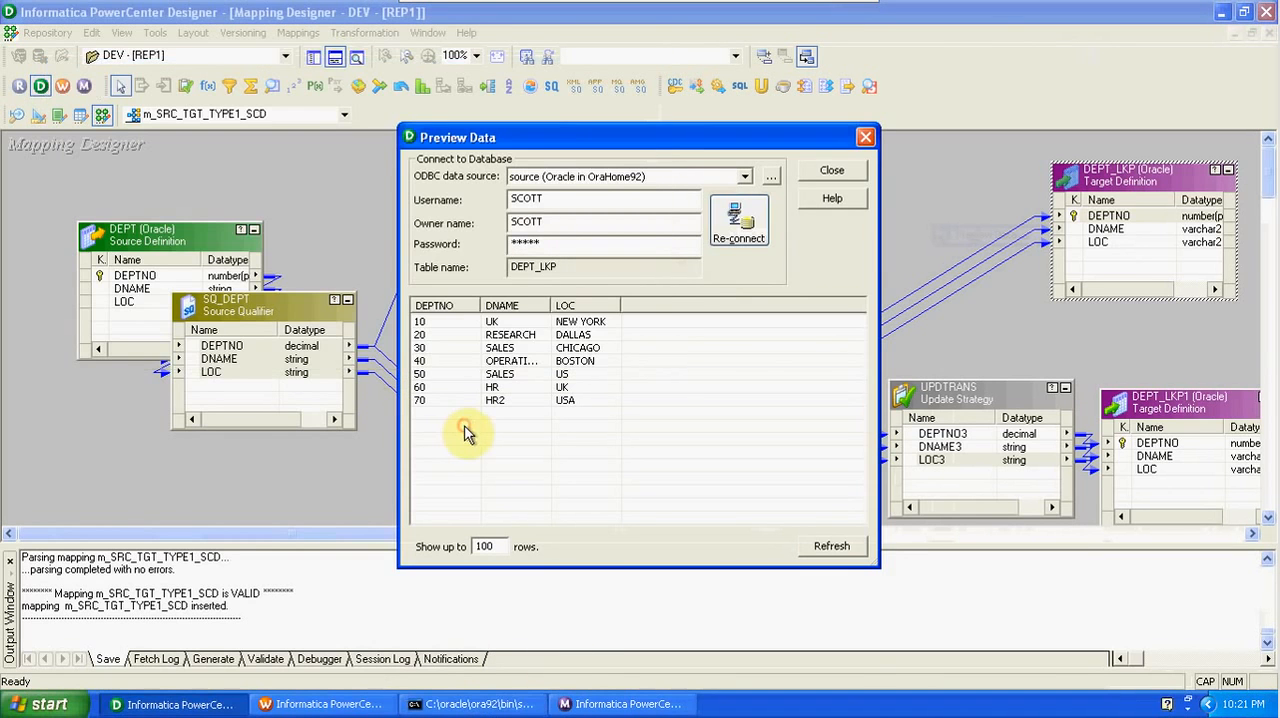
left_click(529, 321)
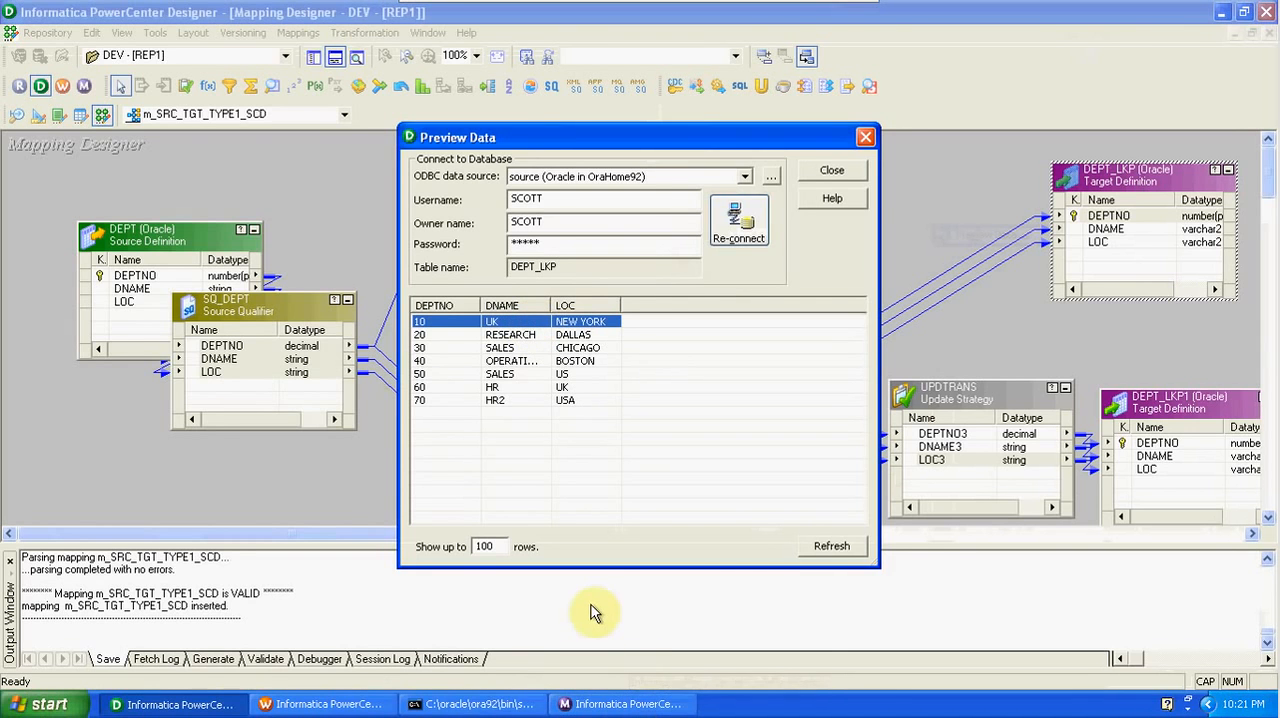
left_click(480, 704)
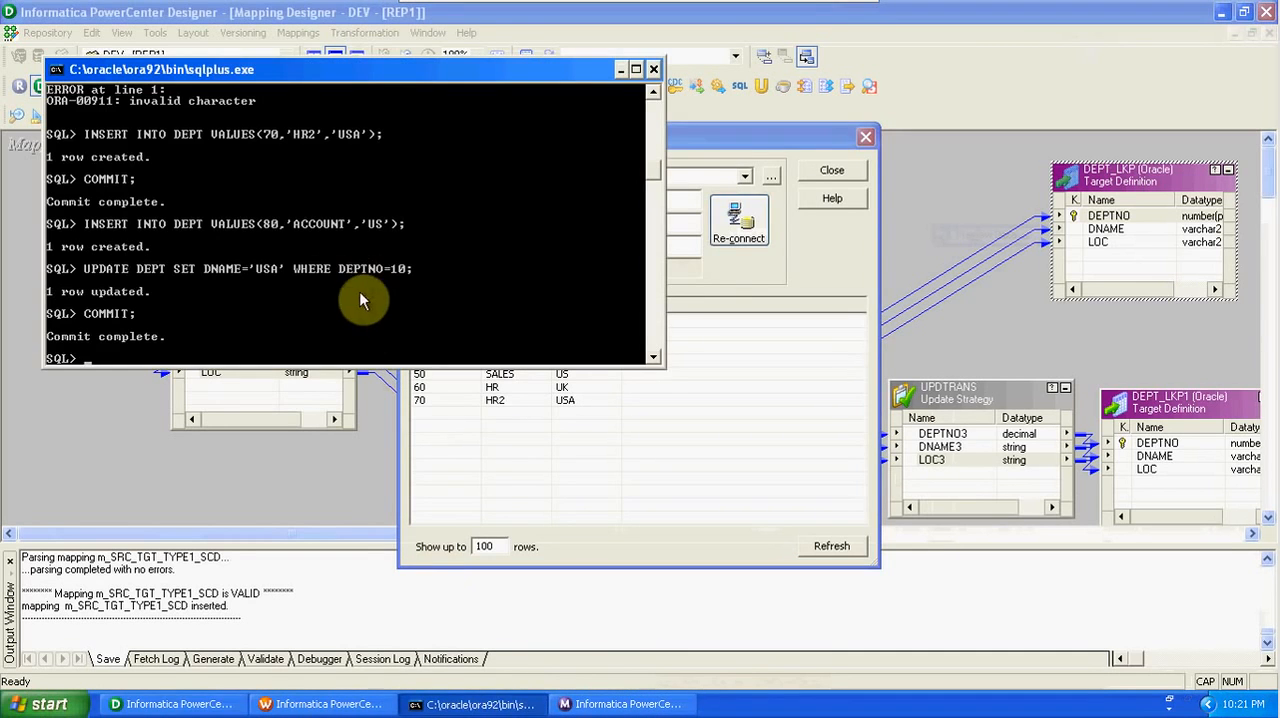
key("Up")
key("Up")
key("Left")
key("Left")
key("Left")
key("Left")
key("Left")
key("Left")
key("Left")
key("Left")
key("Left")
key("Left")
key("Left")
key("Left")
key("Left")
key("Left")
key("Left")
key("Left")
key("Left")
key("Left")
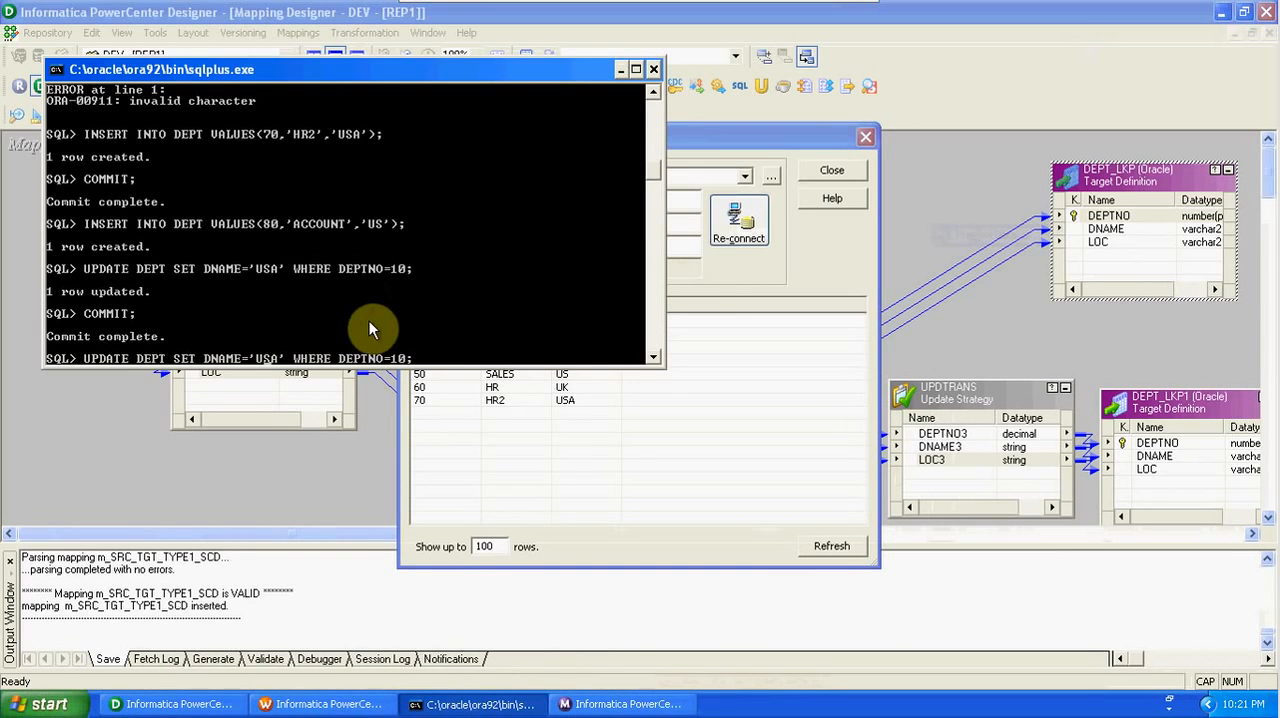
key("BackSpace")
key("BackSpace")
key("BackSpace")
key("BackSpace")
key("BackSpace")
type("LOC")
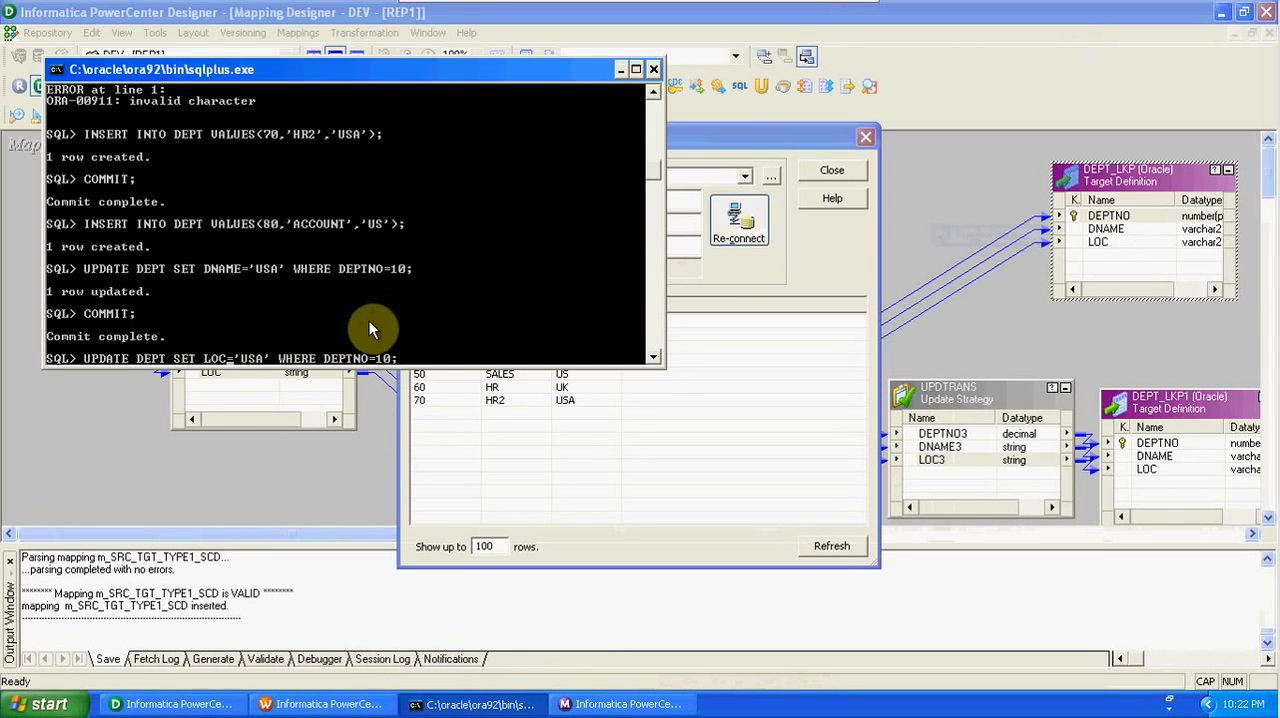
key("Return")
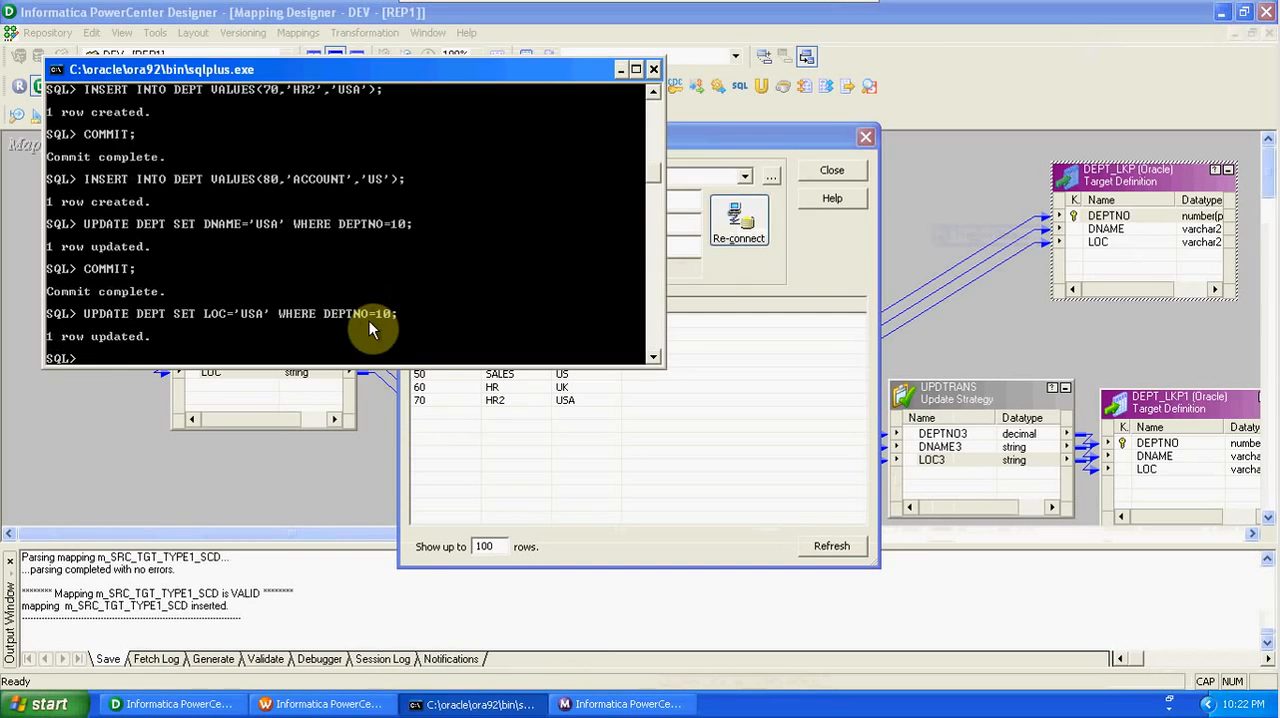
type("COMMIT;")
key("Return")
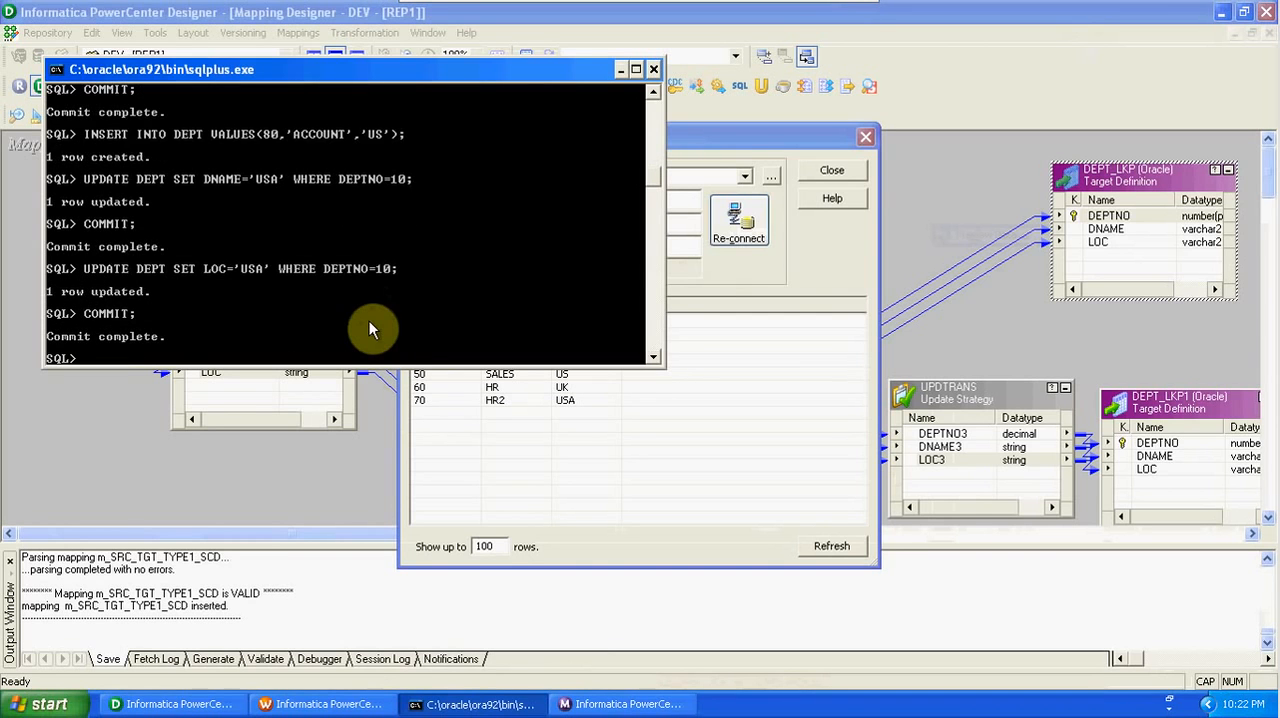
- Review the department 10 row in Designer's DEPT_LKP preview and close the preview
left_click(839, 334)
left_click(528, 322)
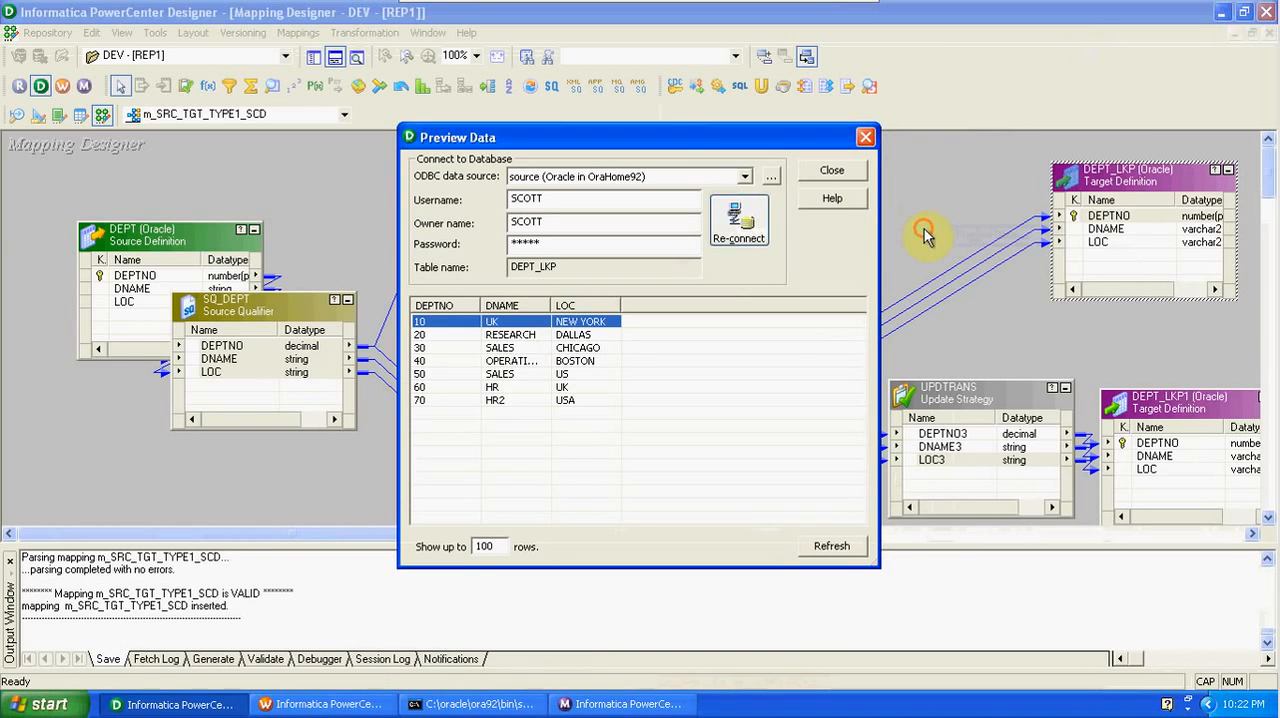
left_click(852, 170)
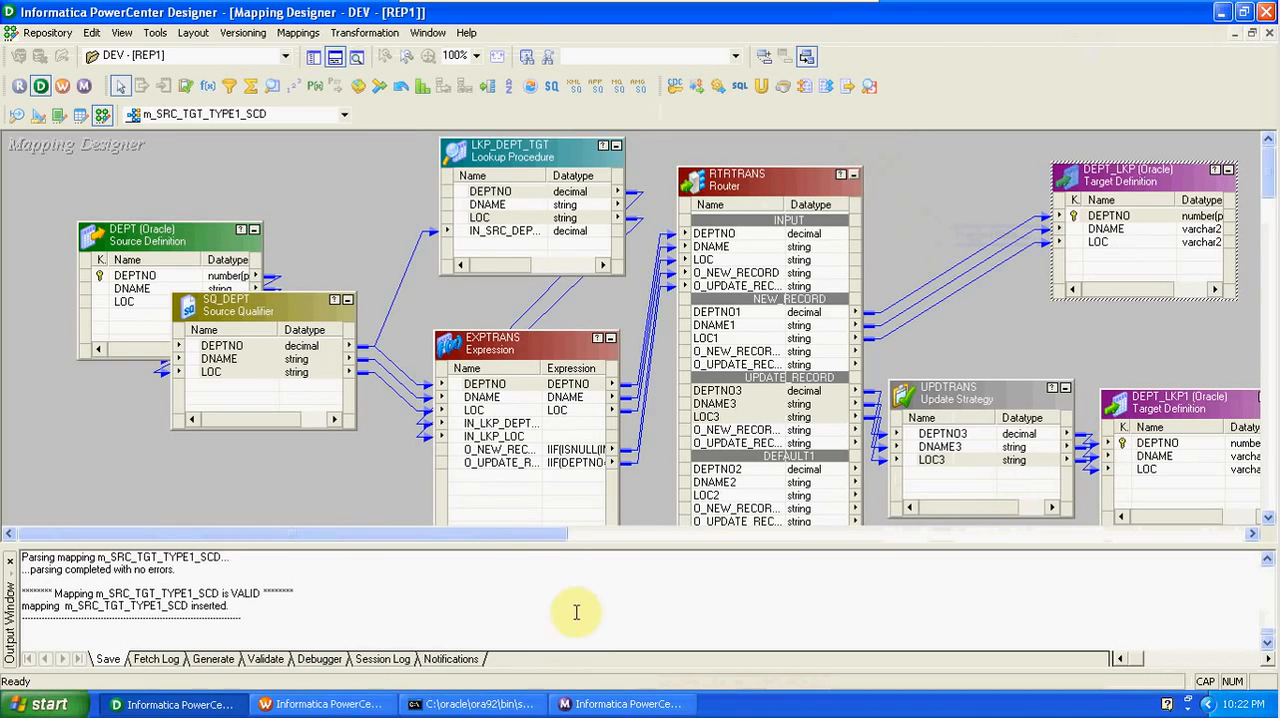
- In Workflow Monitor, rerun the s_m_SRC_TGT_TYPE1_SCD session of the w_SRC_TGT_TYPE1_SCD workflow
left_click(295, 34)
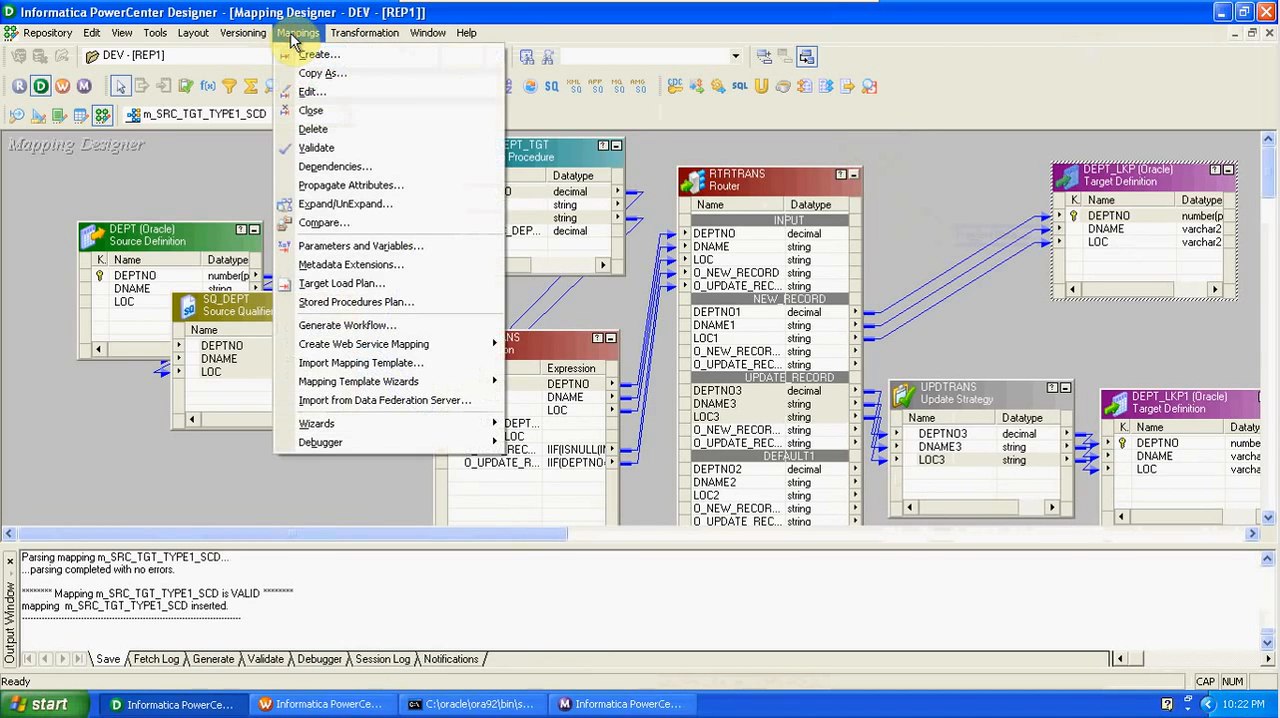
left_click(620, 704)
left_click(352, 120)
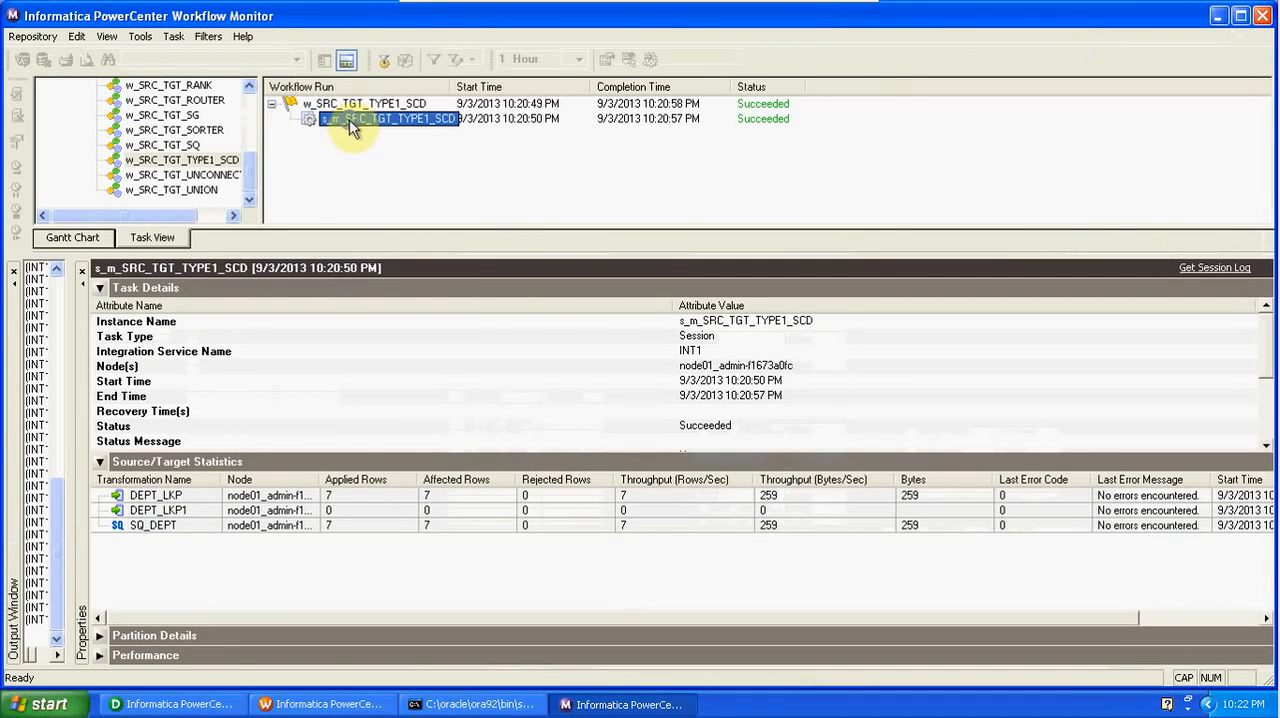
right_click(352, 120)
left_click(380, 149)
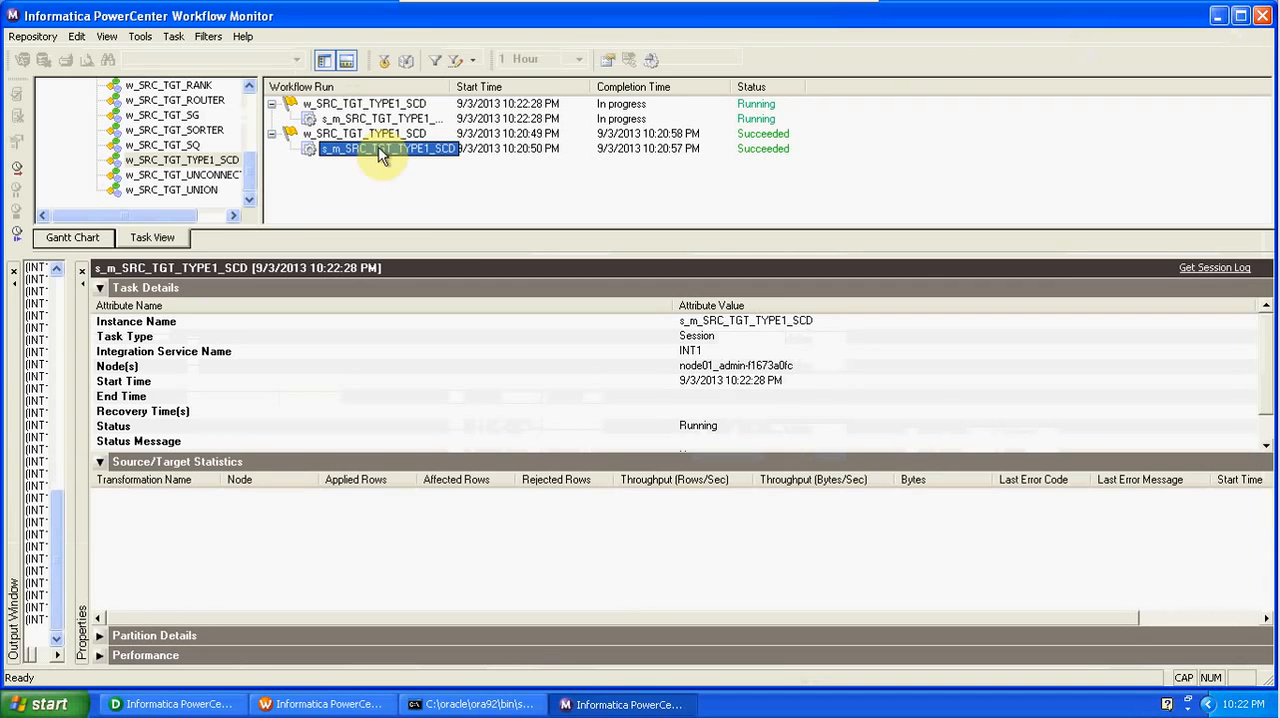
- Examine the new session run's source and target success rows and the statistics for DEPT_LKP and DEPT_LKP1
left_click(587, 382)
key("Down")
key("Down")
key("Down")
key("Down")
key("Down")
key("Down")
key("Down")
key("Down")
key("Down")
key("Down")
key("Down")
key("Up")
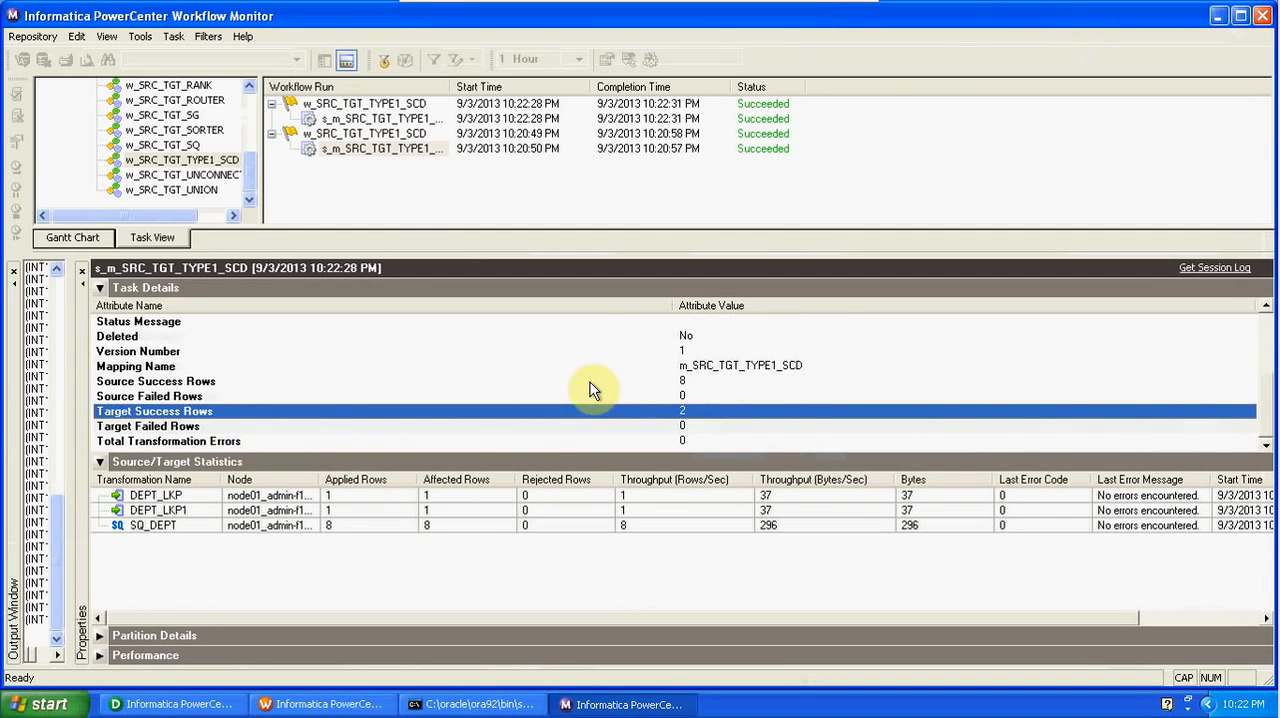
left_click(407, 513)
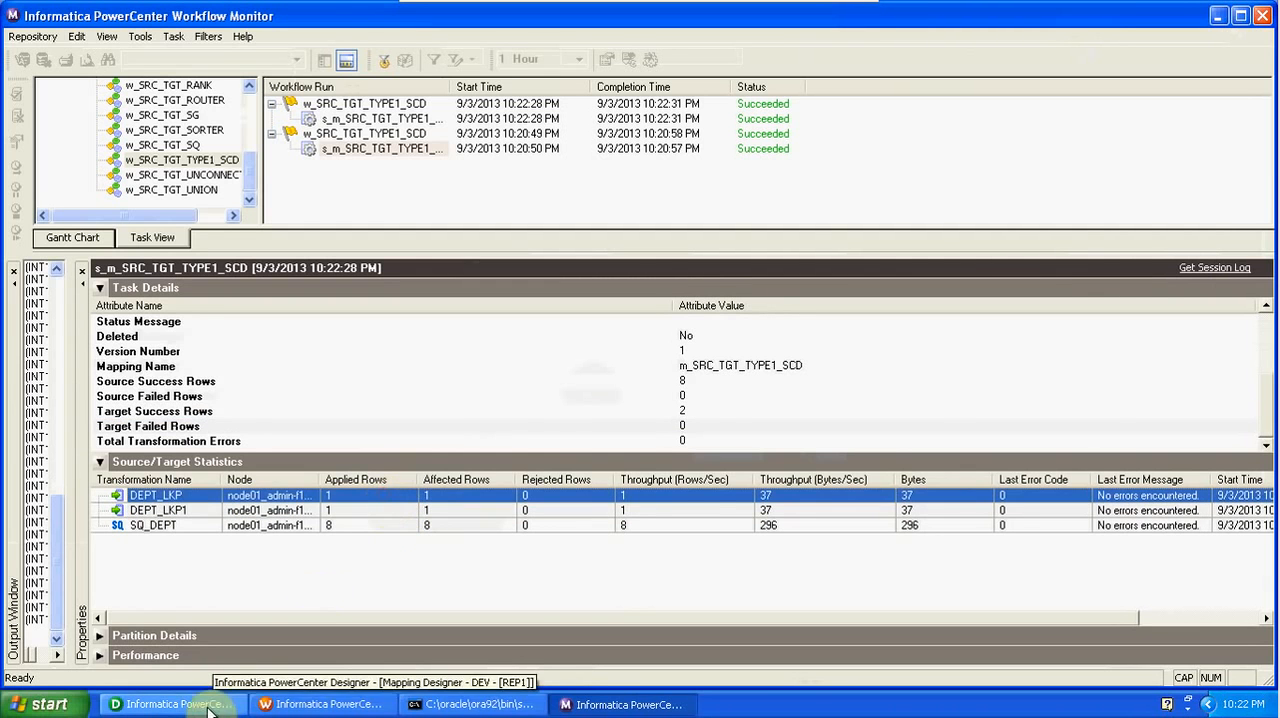
- Return to Designer and preview the DEPT_LKP target's reloaded data, entering the database password to connect
left_click(170, 704)
right_click(1162, 172)
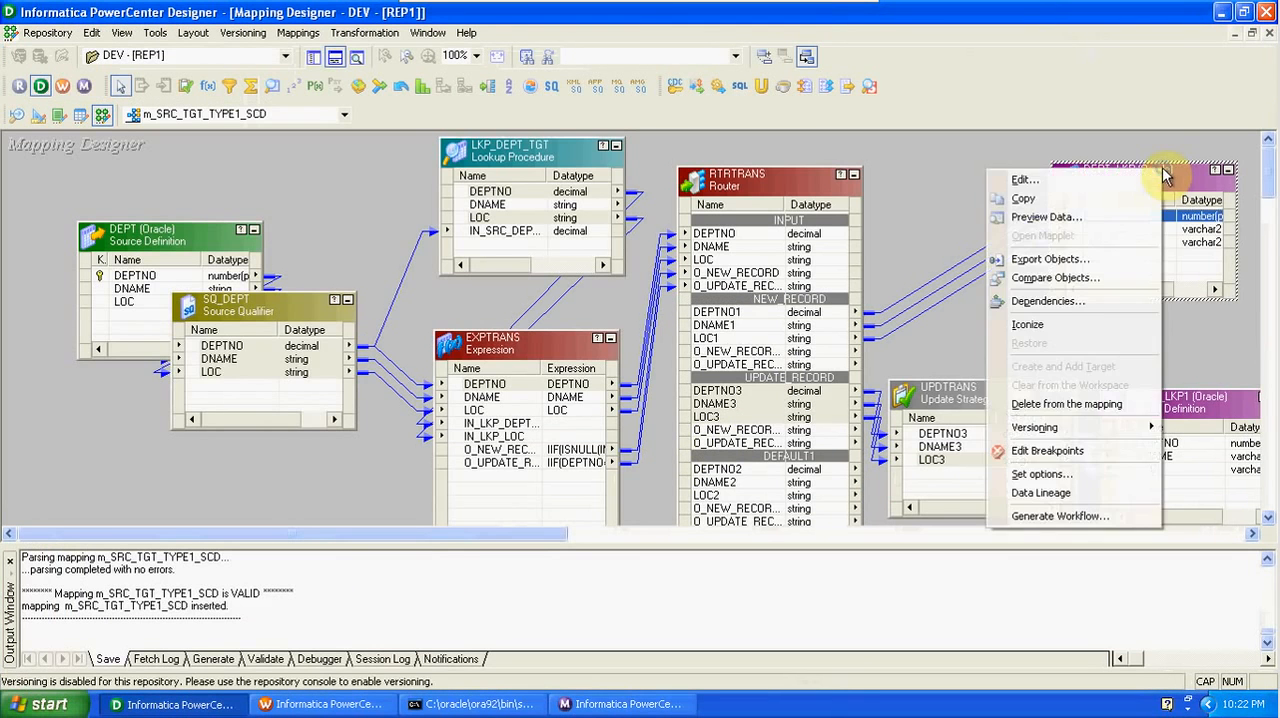
left_click(1141, 219)
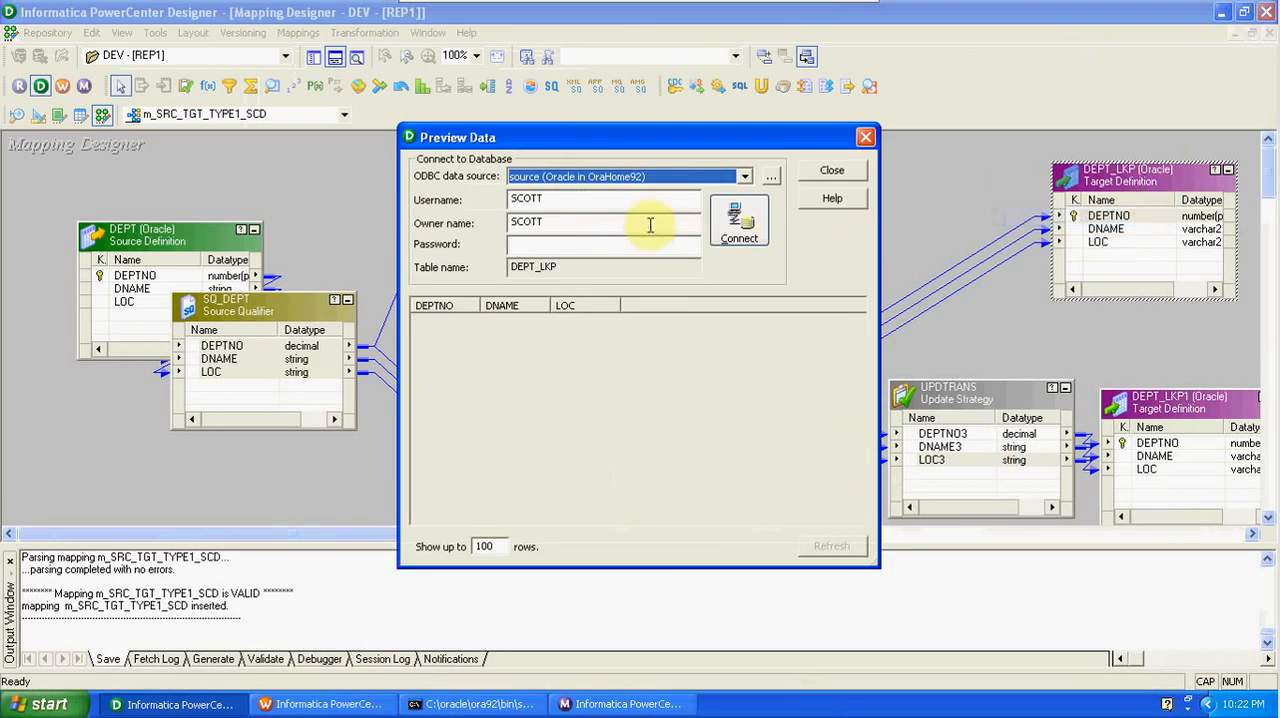
left_click(591, 246)
type("tiger")
key("Return")
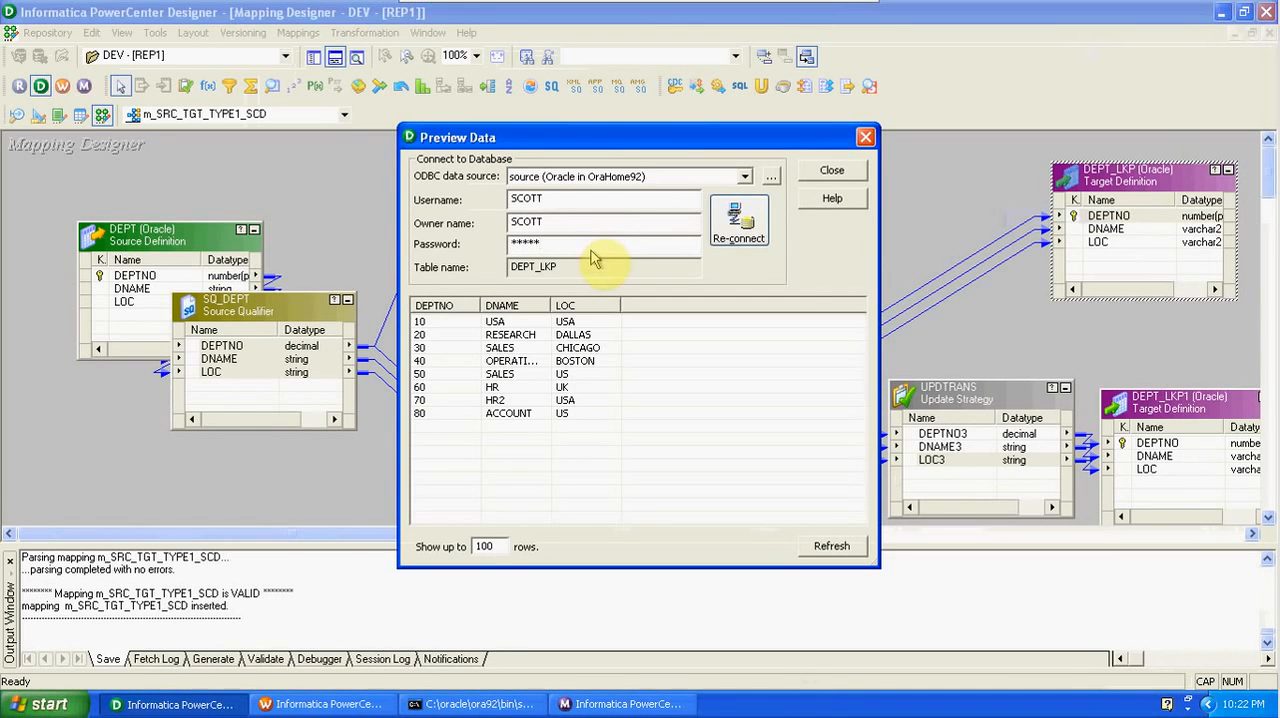
- Inspect the rows for departments 10 and 80 in the DEPT_LKP preview and close it
left_click(574, 321)
left_click(572, 415)
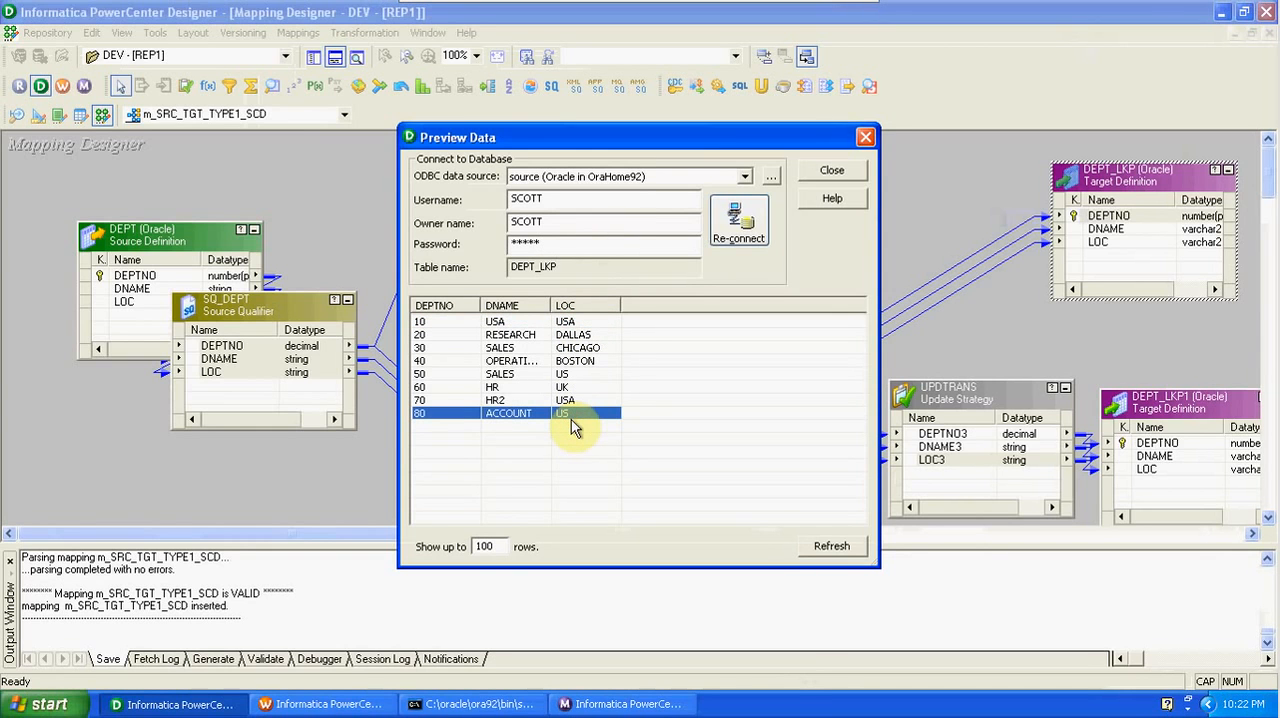
left_click(866, 137)
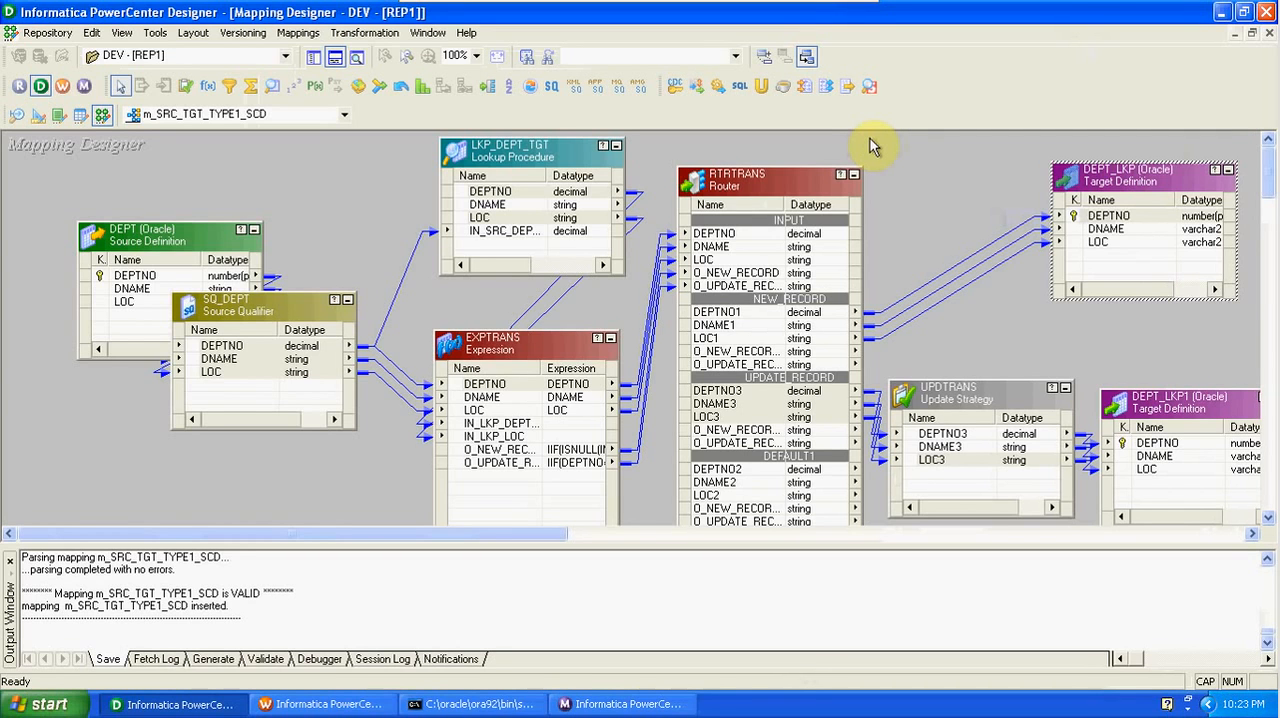
- Minimize the Windows XP Professional virtual machine to show the host desktop
mouse_move(855, 8)
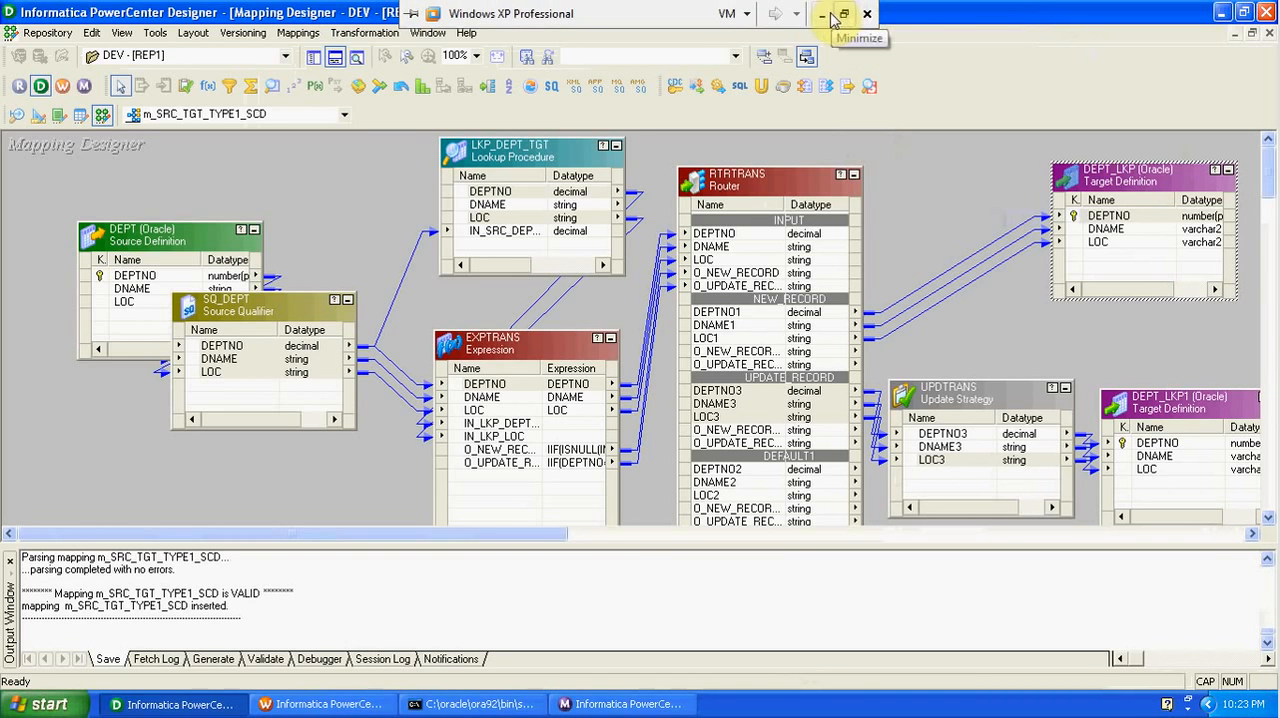
left_click(822, 14)
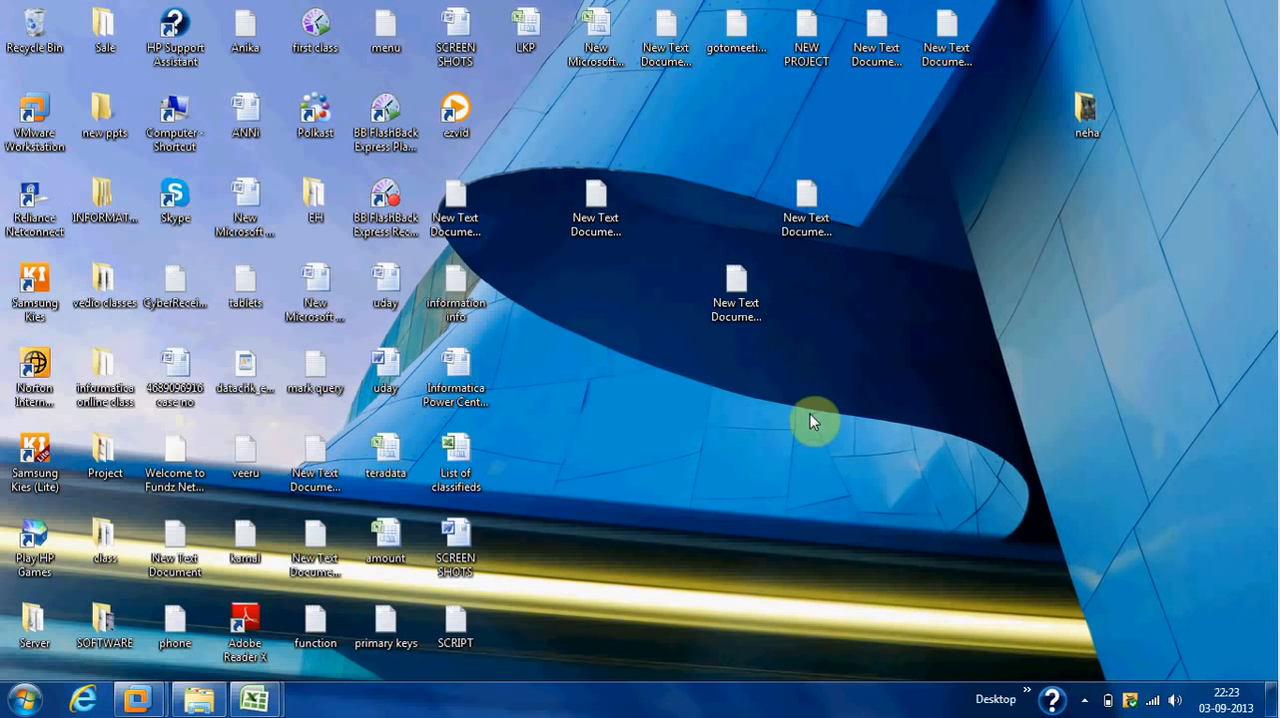